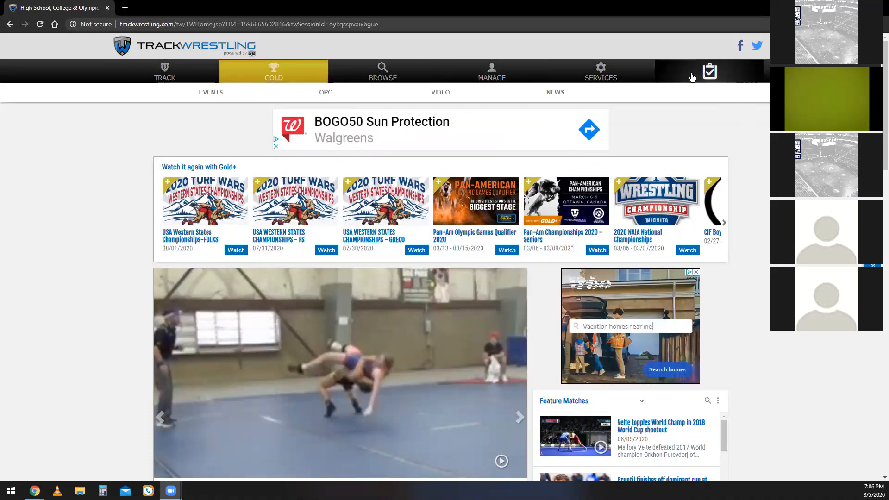
Open the account login page for registering to run a tournament.
click(709, 74)
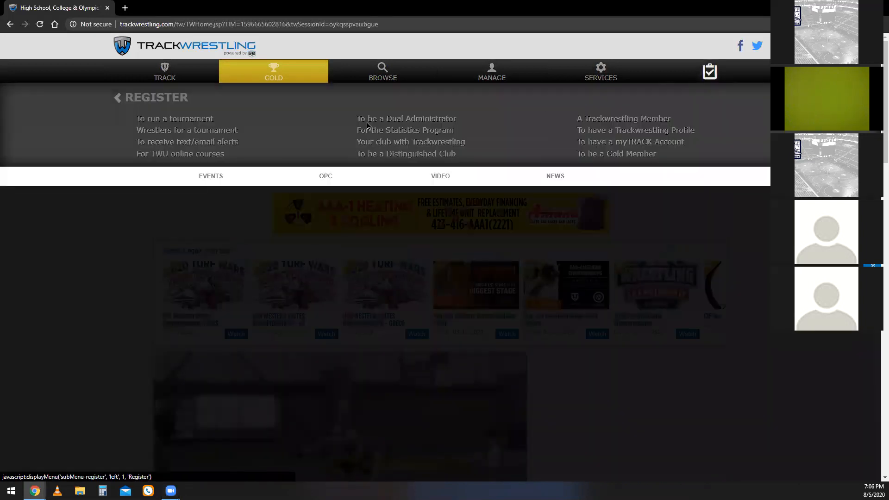
click(206, 119)
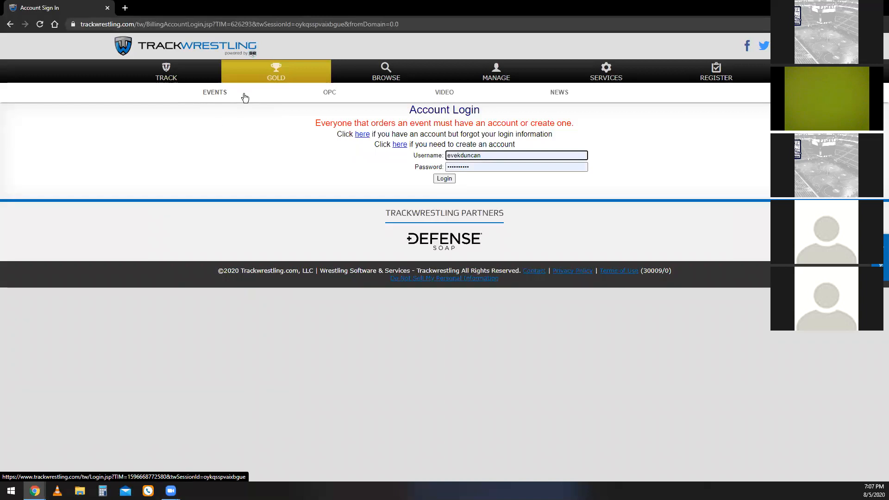
Search the Trackwrestling events list for event names containing "tw aca".
click(222, 102)
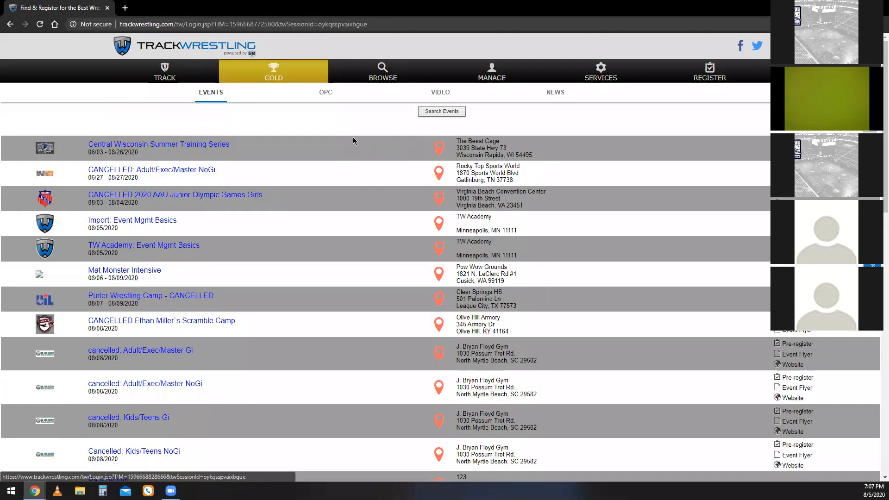
click(428, 113)
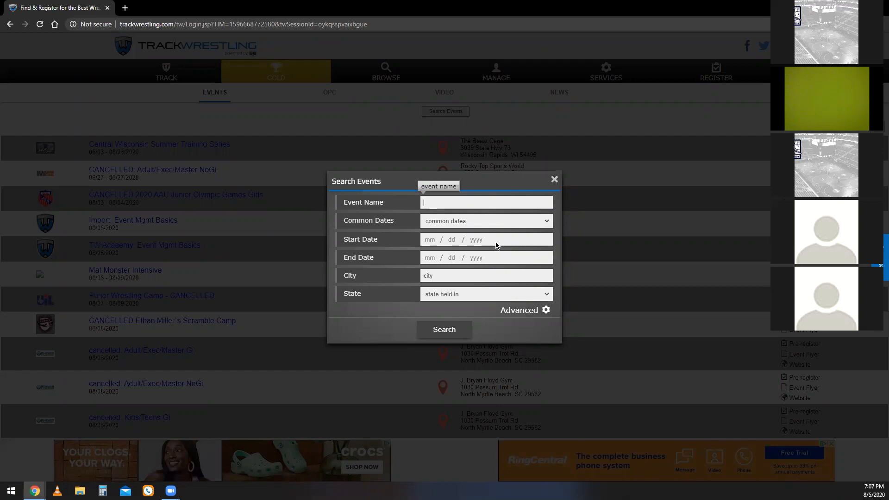
text(tw aca)
key(Return)
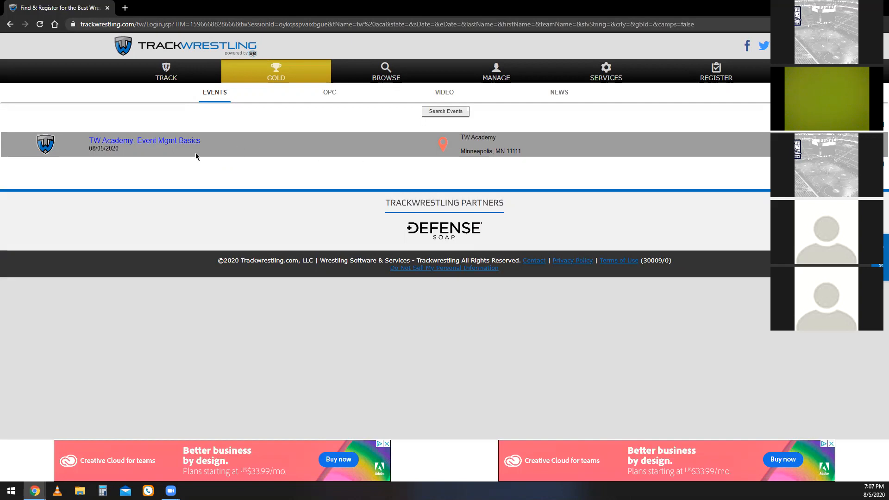
Enter the TW Academy: Event Mgmt Basics event as Administrator with the saved login, opening it in a new window.
click(175, 141)
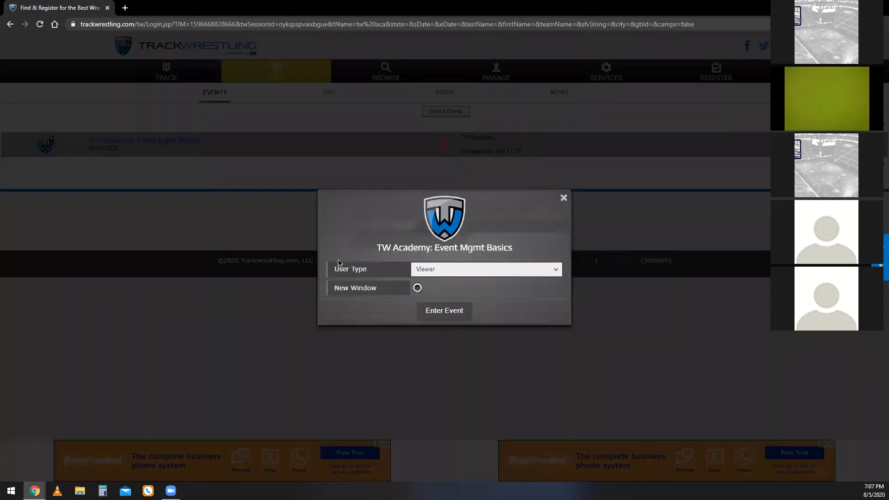
click(436, 273)
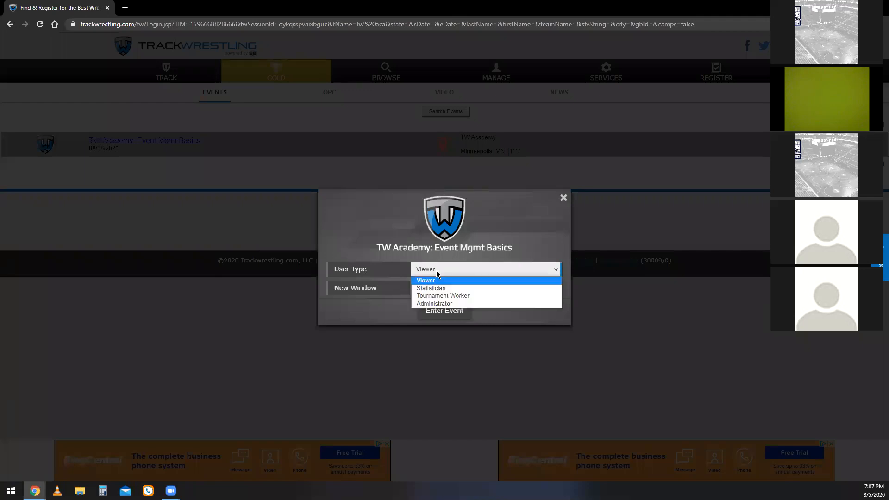
click(511, 303)
click(470, 262)
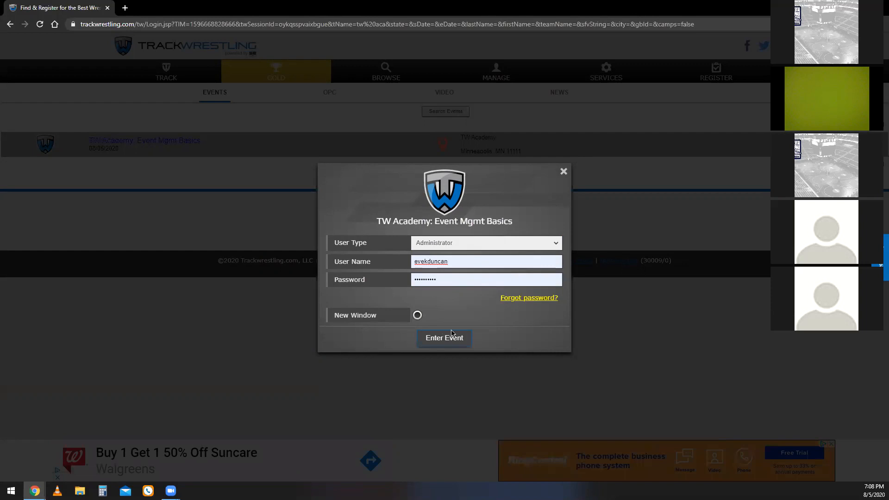
click(417, 316)
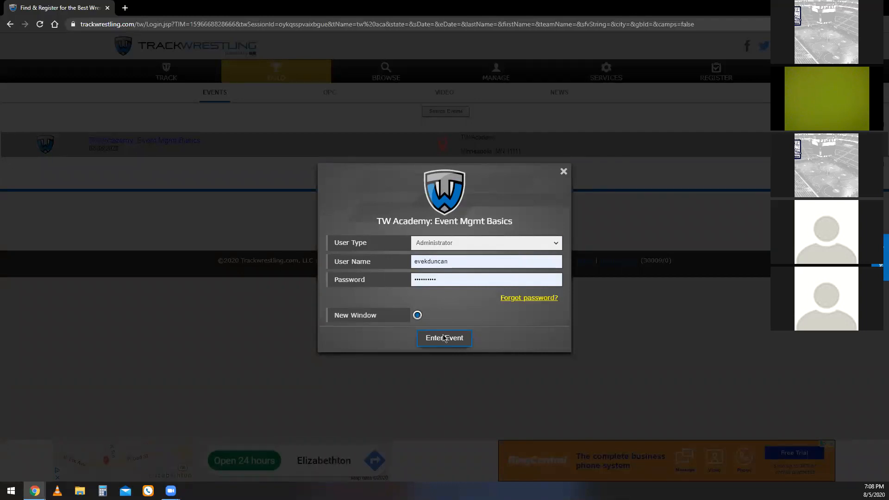
click(418, 316)
click(438, 337)
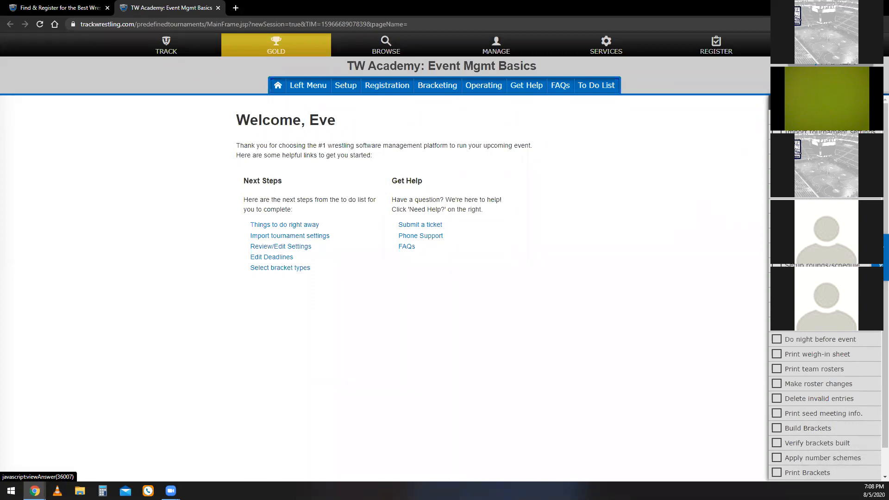
View the to-do list's help answer on modifying general tournament settings, and decline opening a page in a new window.
click(817, 147)
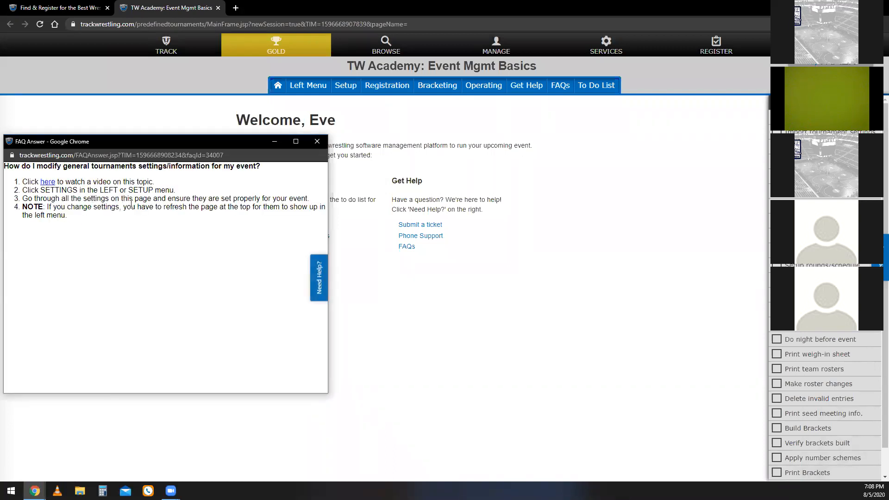
click(317, 141)
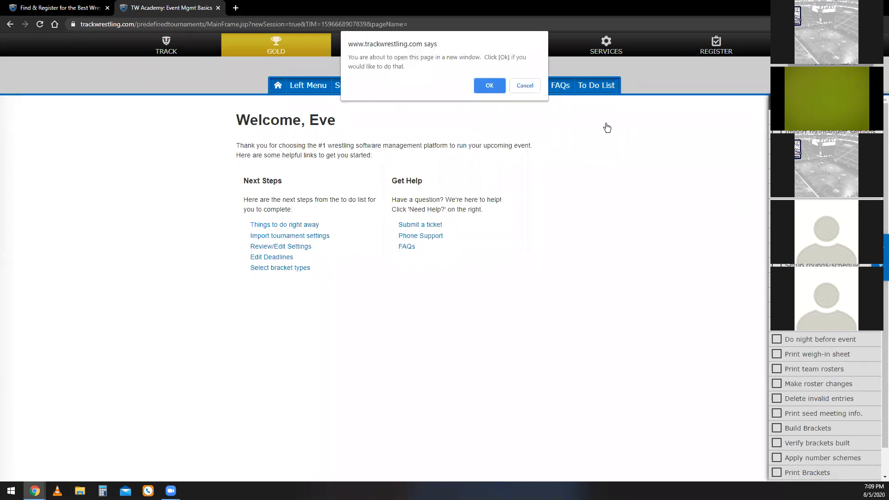
click(521, 87)
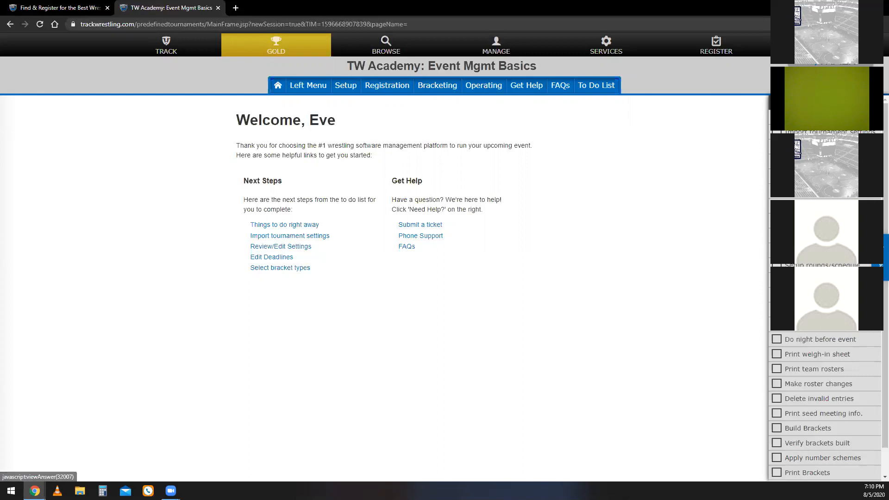
Hide the to-do list and enlarge the event page by two zoom levels.
click(596, 87)
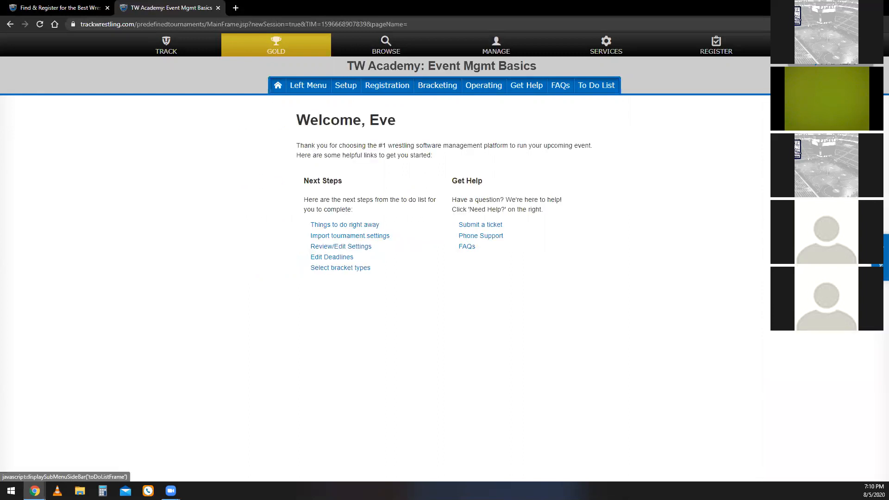
click(611, 89)
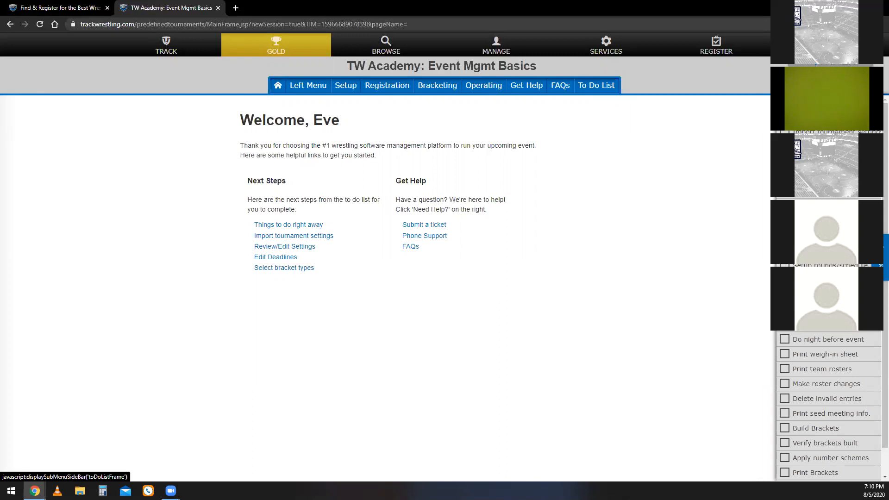
click(596, 85)
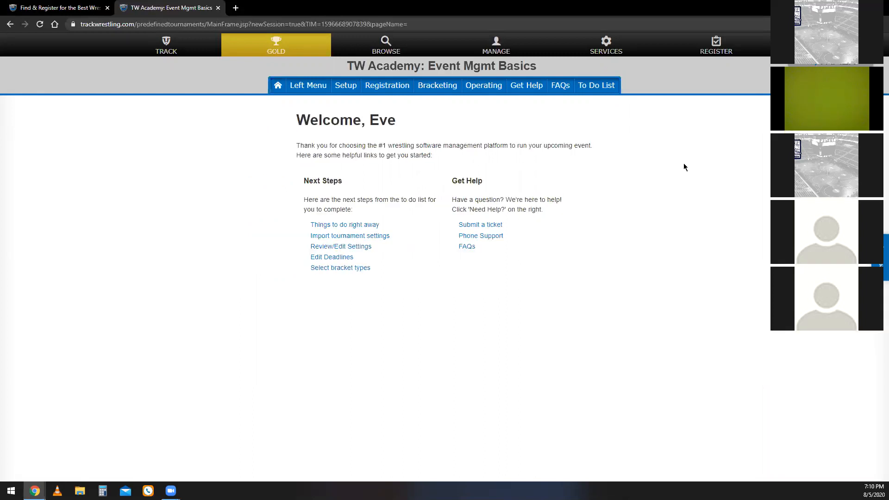
key(ctrl+plus)
key(ctrl+plus)
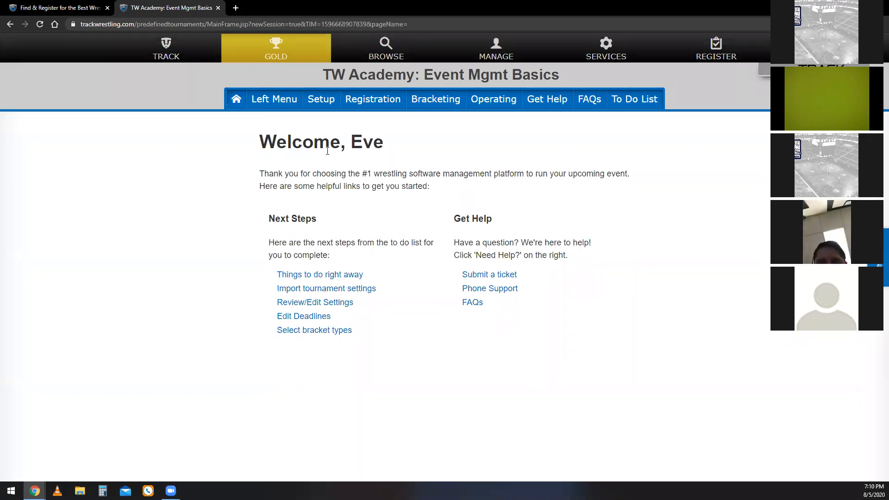
Review the options available under the event's Setup, Registration, Bracketing, Operating and Left Menu headings.
click(286, 98)
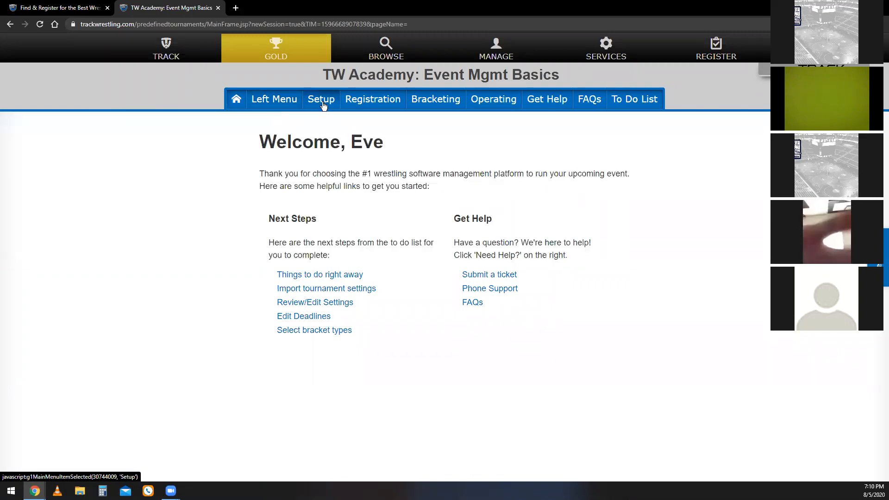
click(323, 103)
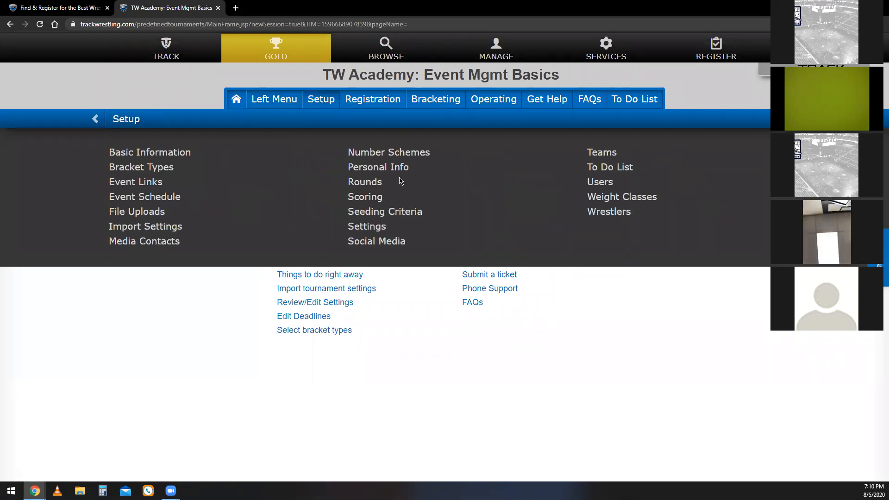
click(379, 114)
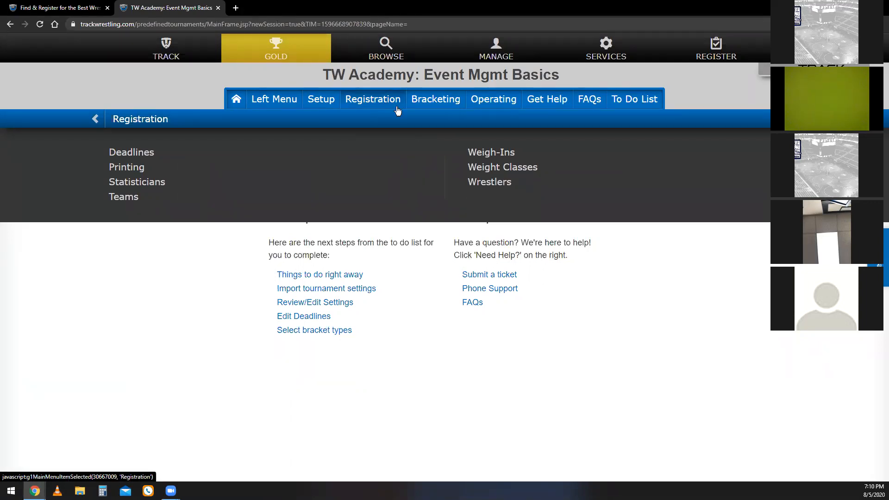
click(429, 103)
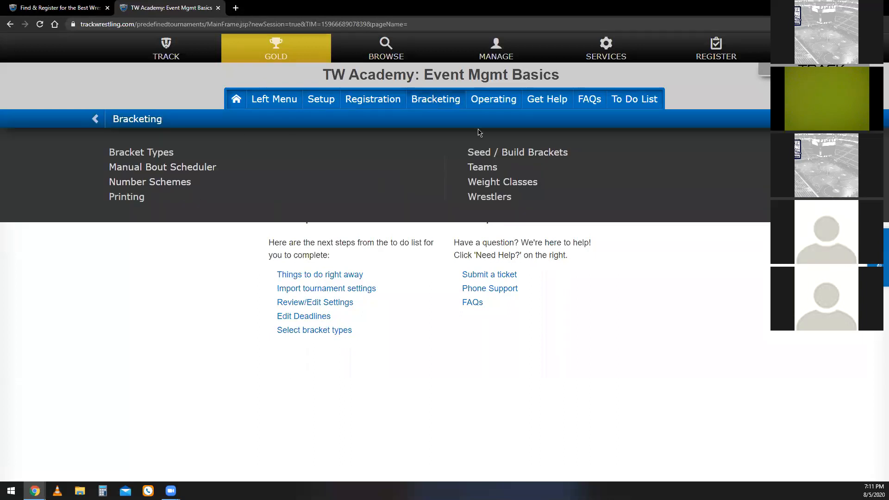
click(491, 104)
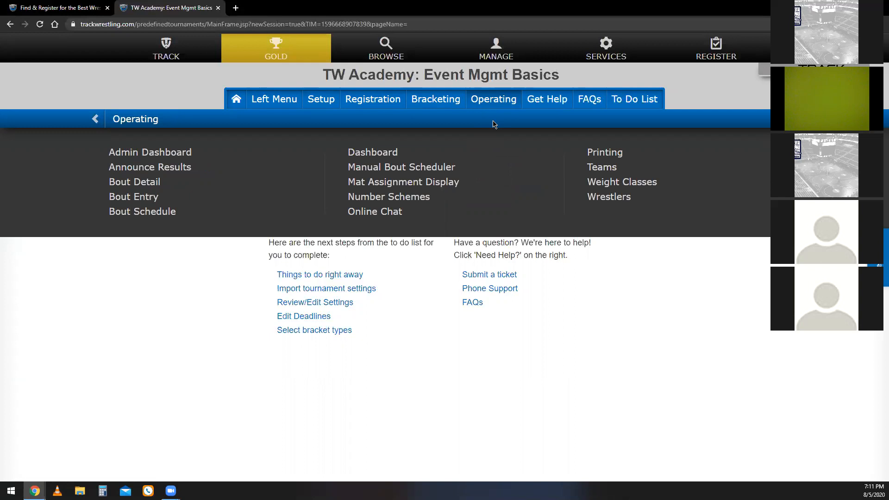
click(279, 108)
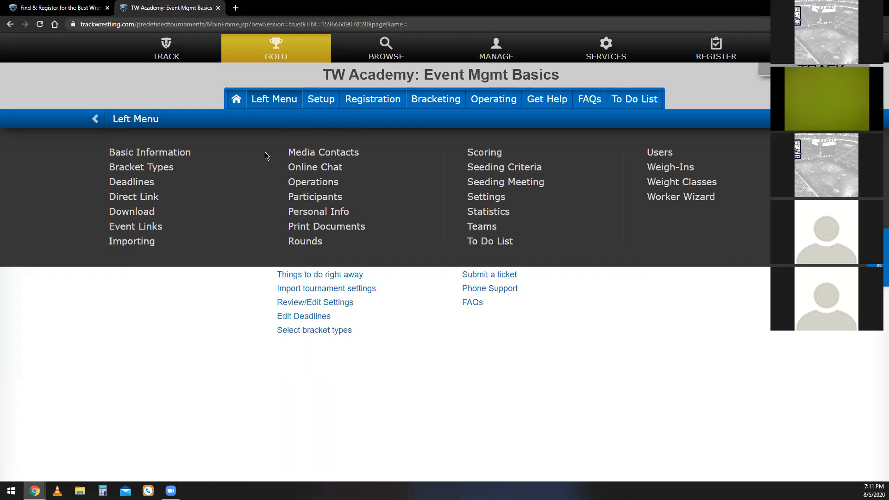
click(287, 100)
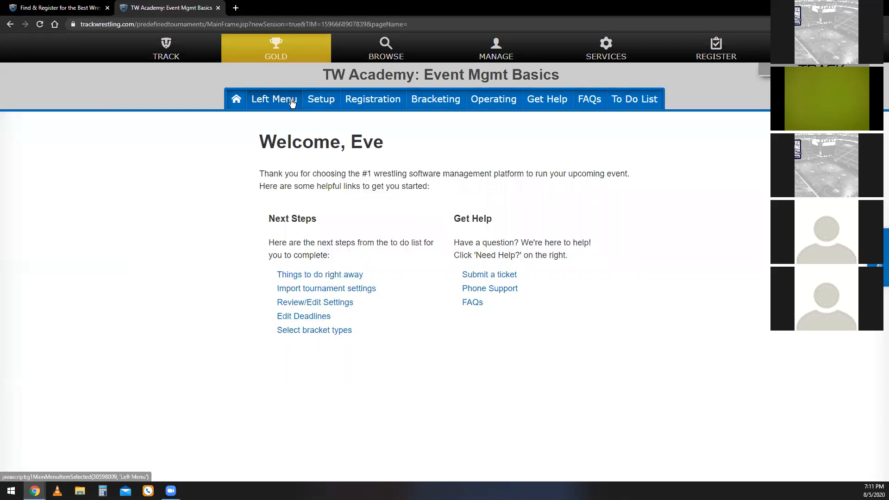
Open the event's Administrators list from the user setup options.
click(316, 101)
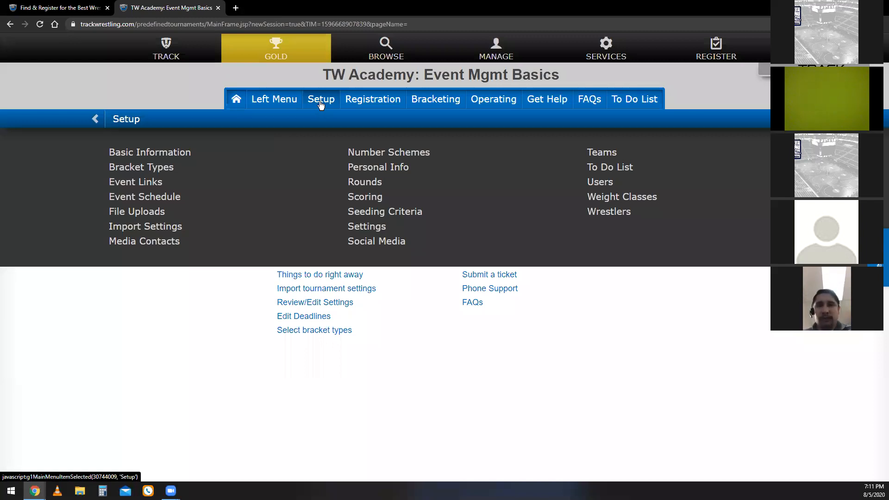
click(607, 184)
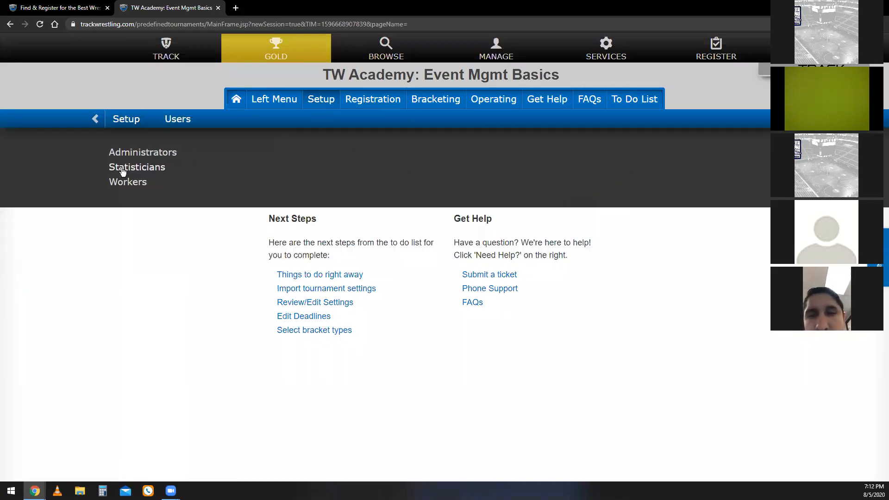
click(165, 156)
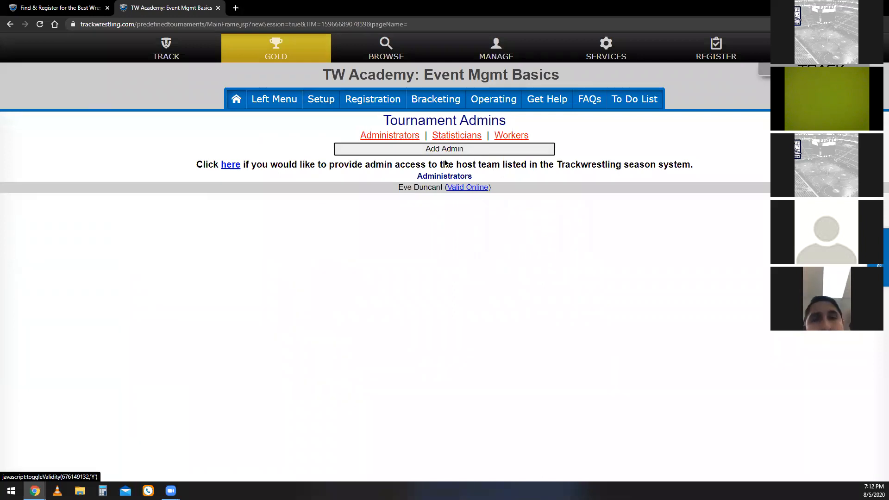
Look over the fields of the blank Add Admin form, leaving them empty, and hide the form.
click(453, 149)
click(503, 190)
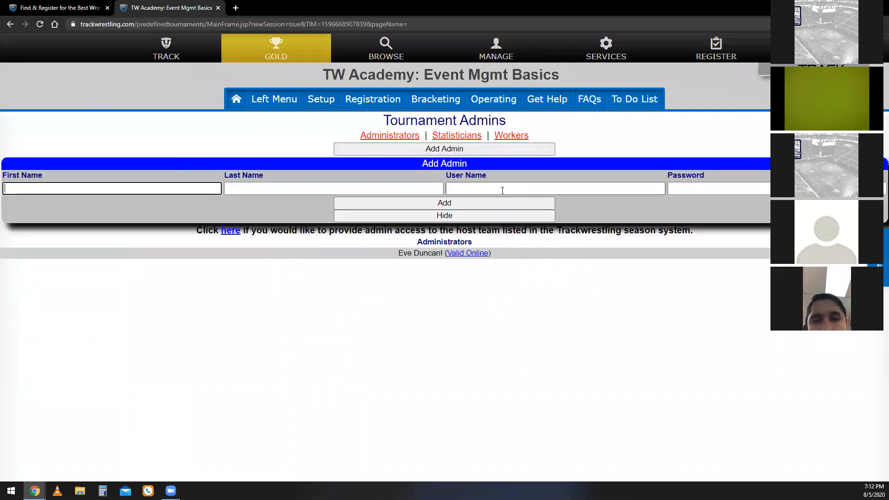
key(Tab)
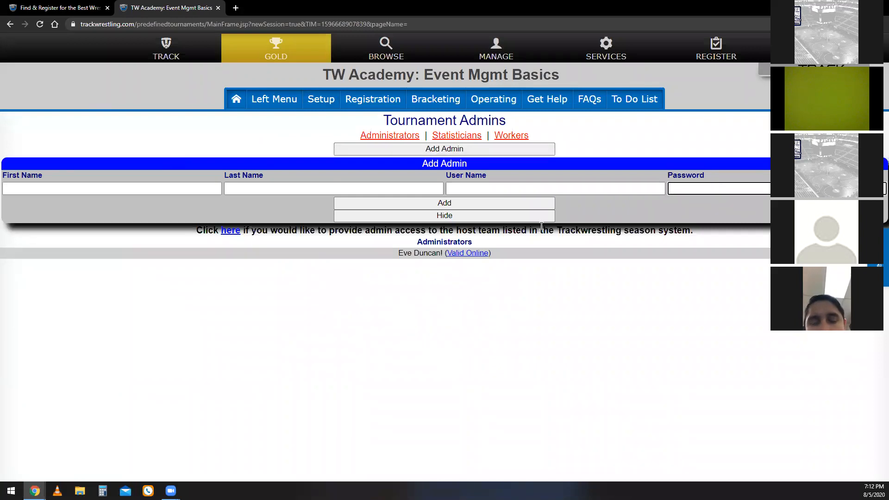
click(541, 226)
click(549, 216)
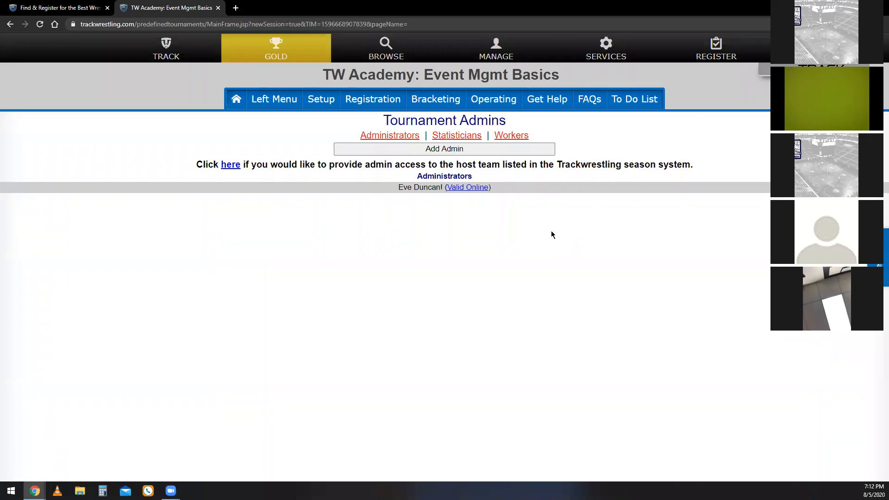
Open the event's Direct Link page and highlight the URL that takes people straight to the results.
click(291, 99)
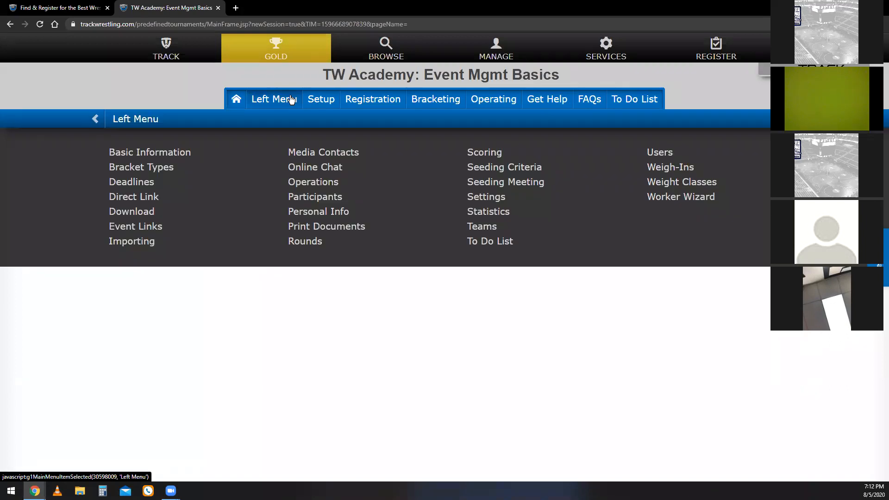
click(165, 196)
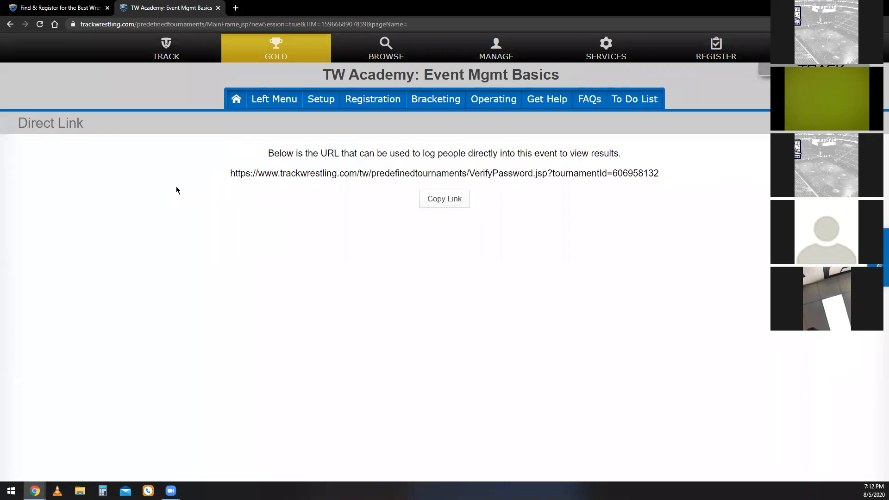
drag(221, 176, 672, 178)
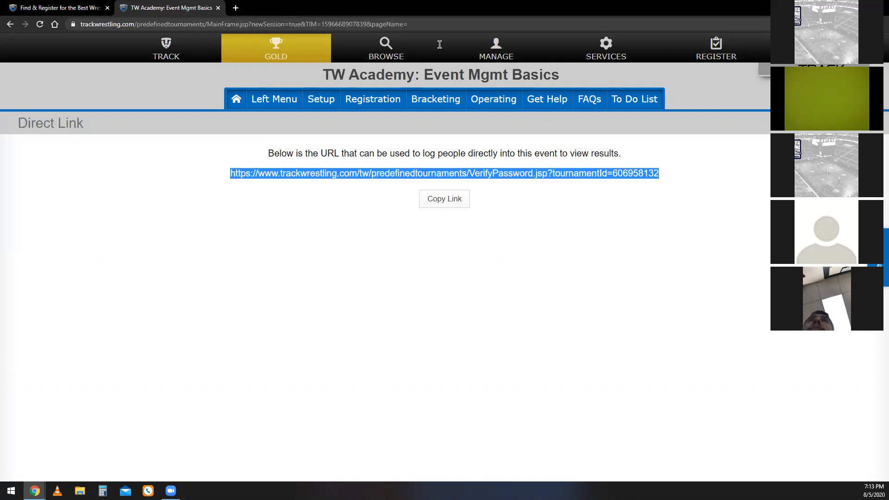
click(151, 21)
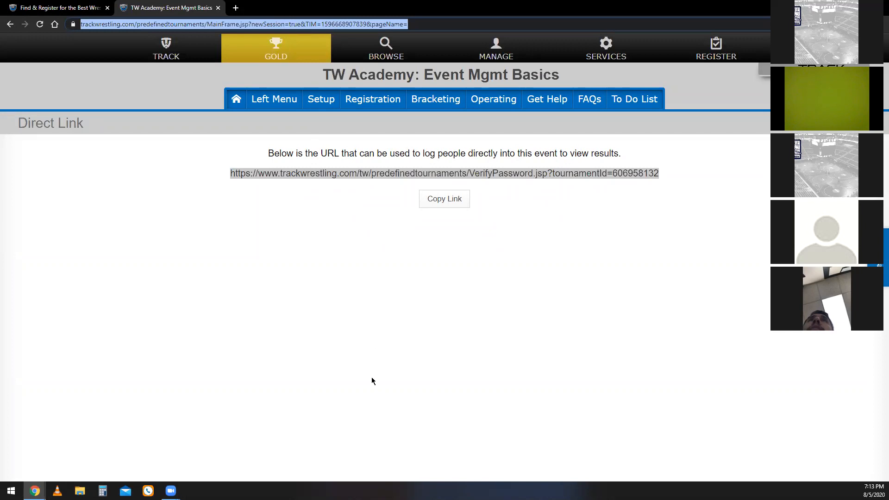
click(400, 177)
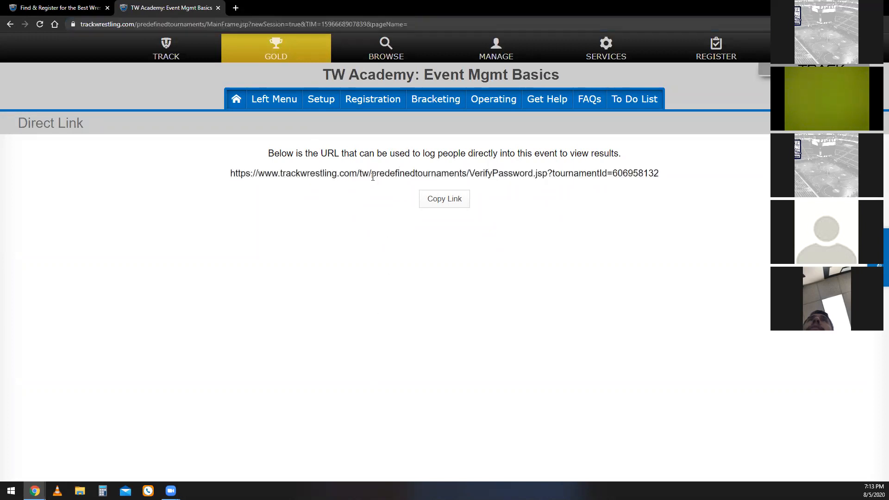
Open the event's Media Contacts page and bring up the form for adding a media contact.
click(289, 100)
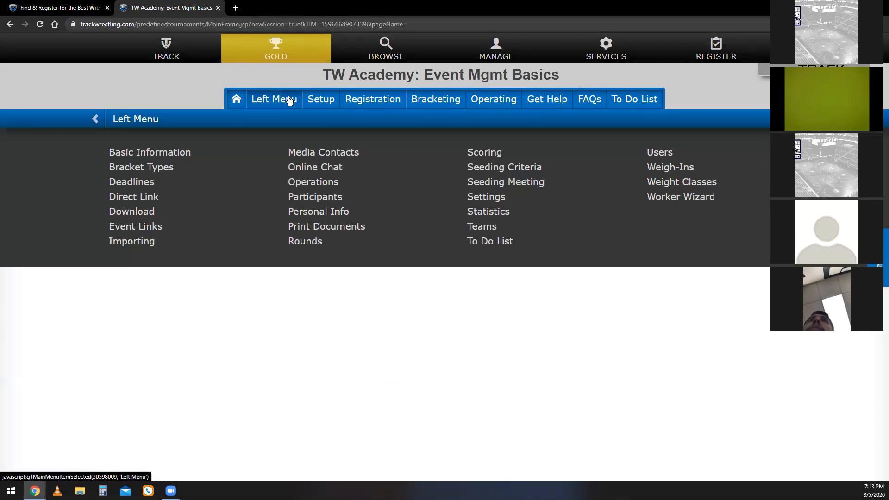
click(340, 152)
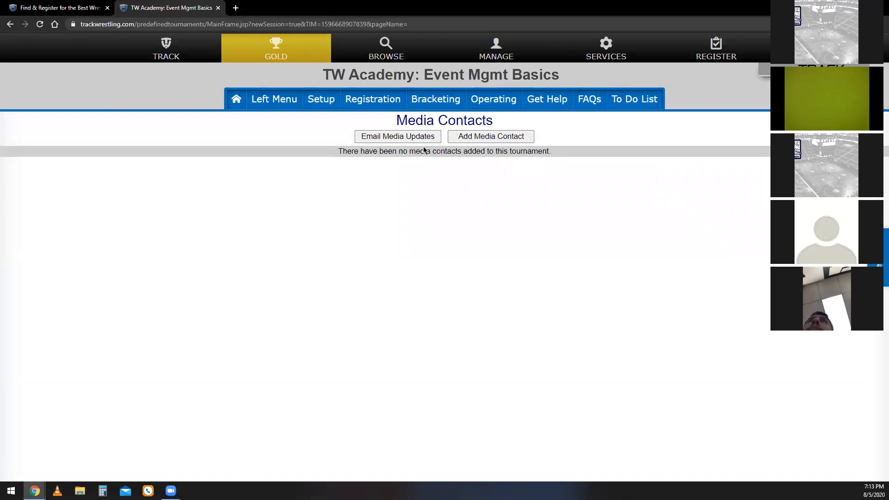
click(498, 138)
Check the Team choices and the Email Address field of the blank media contact form, leaving both empty.
click(464, 178)
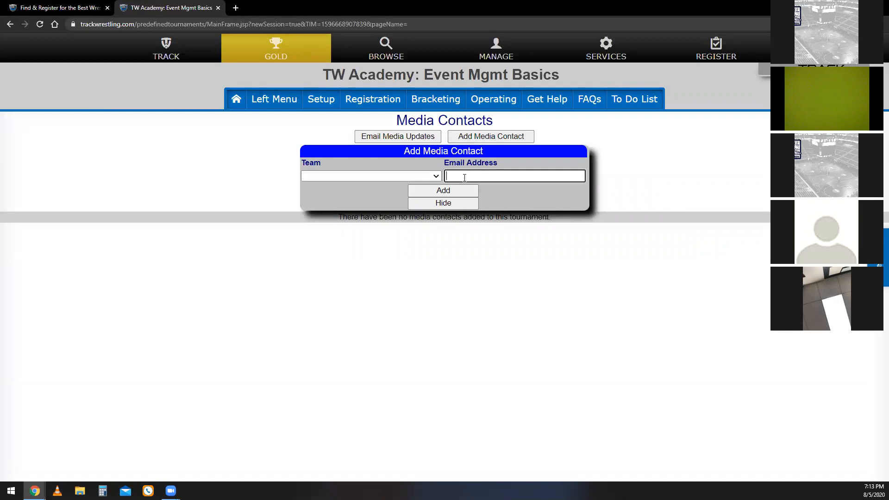
click(430, 176)
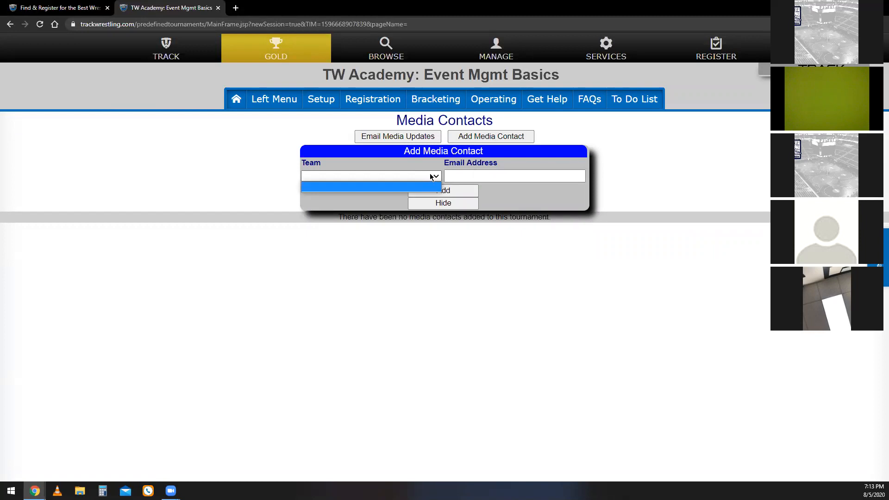
click(433, 176)
click(438, 176)
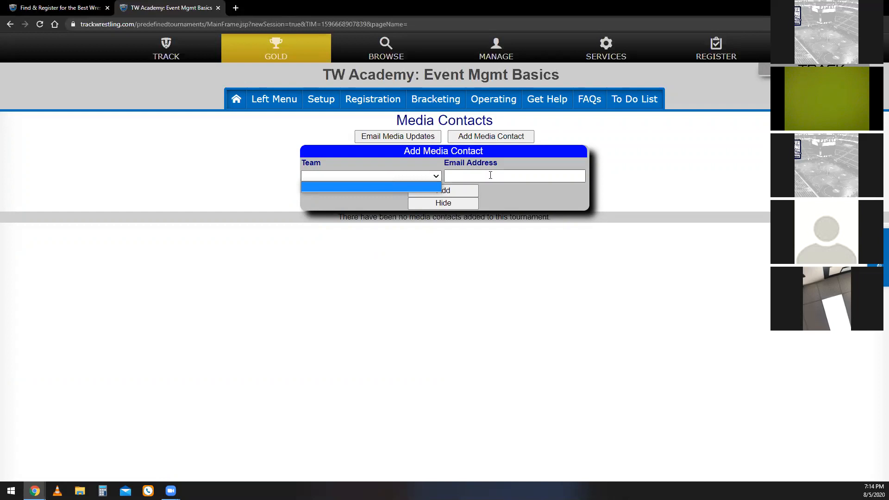
click(439, 175)
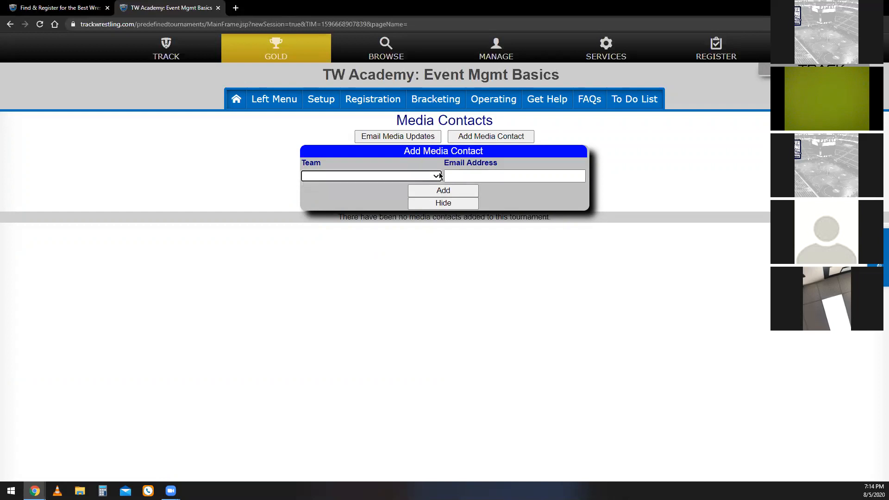
click(493, 178)
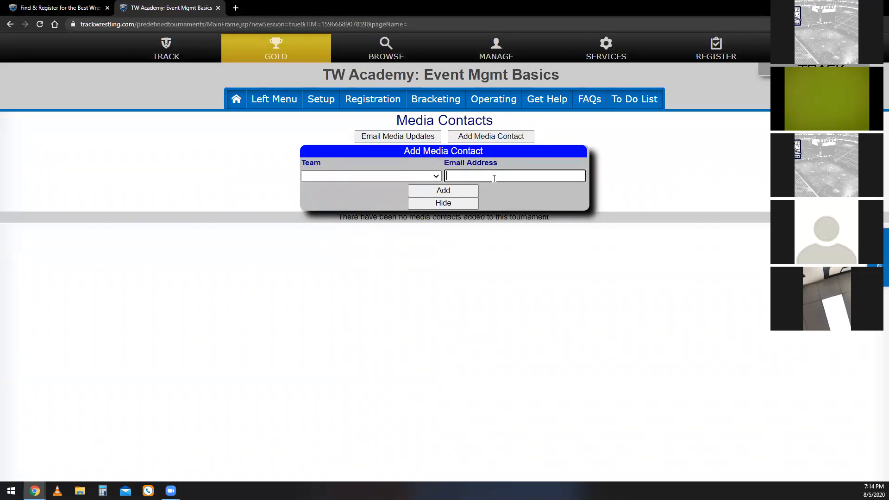
click(461, 204)
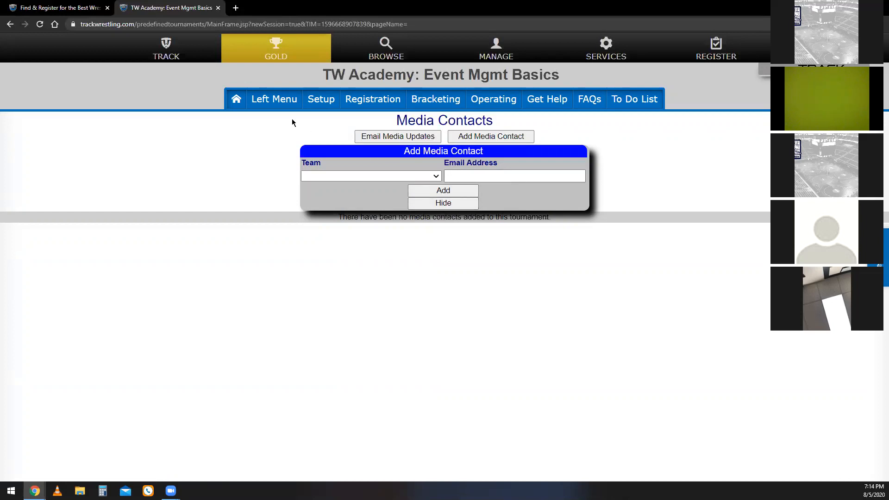
Open the event's Print Documents page to review the rosters, sheets, brackets and reports offered for printing.
click(281, 100)
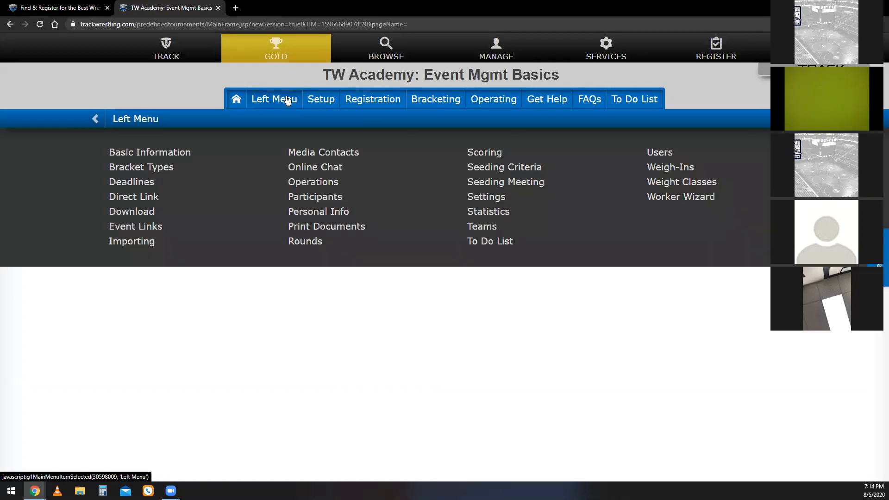
click(357, 228)
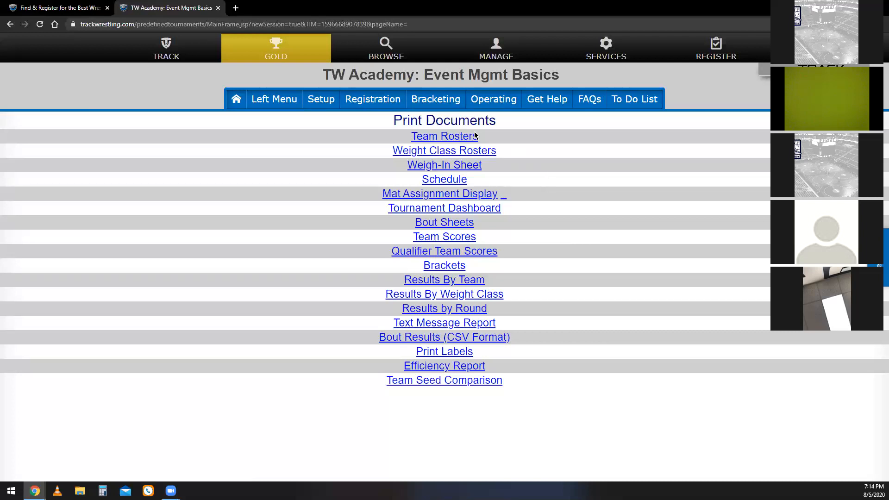
Open the event's statistics, review the individual stat types without changing the selection, and check the weight class and team stats.
click(272, 110)
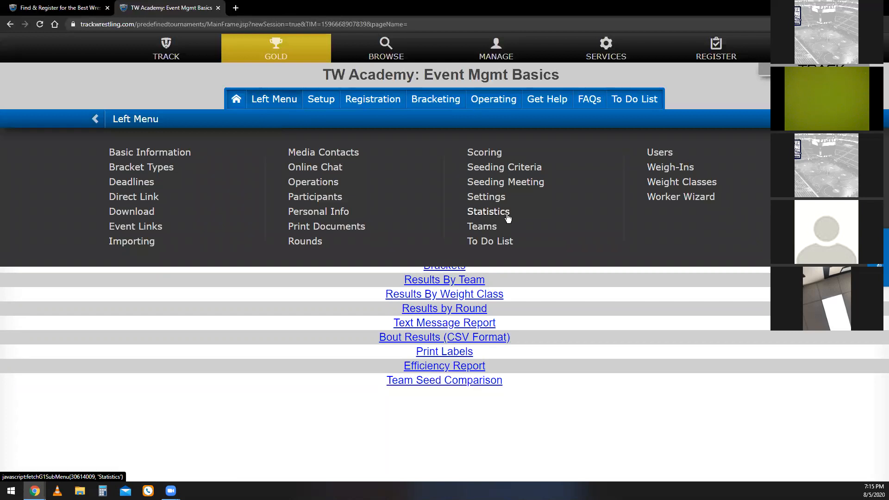
click(487, 212)
click(149, 167)
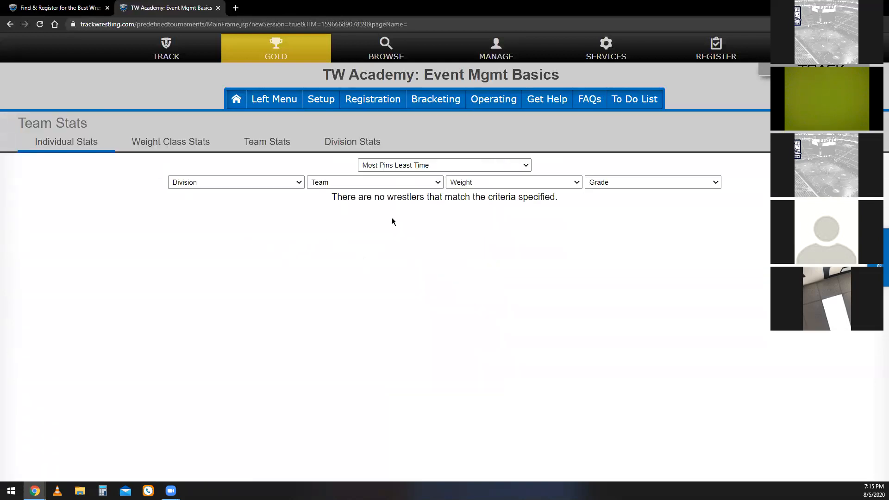
click(487, 167)
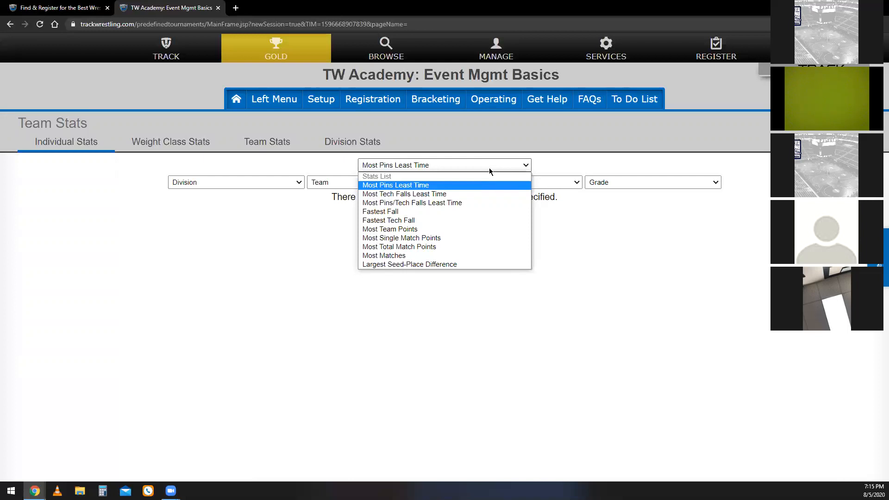
click(489, 168)
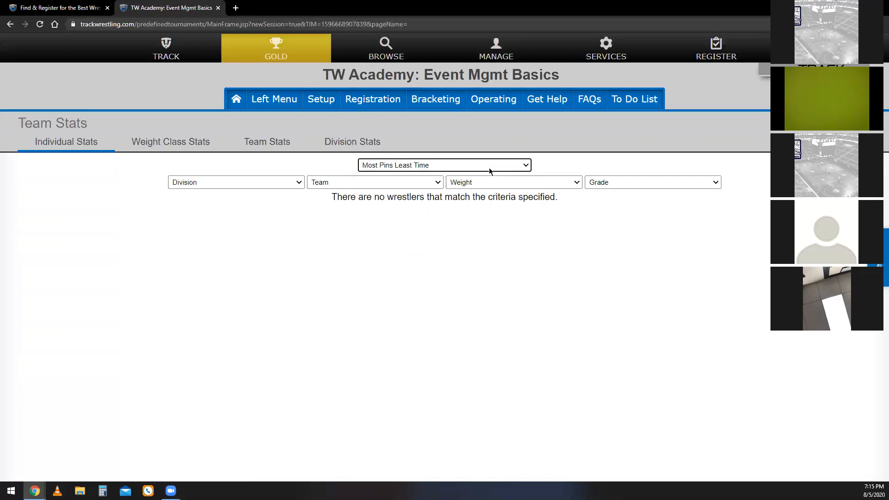
click(136, 145)
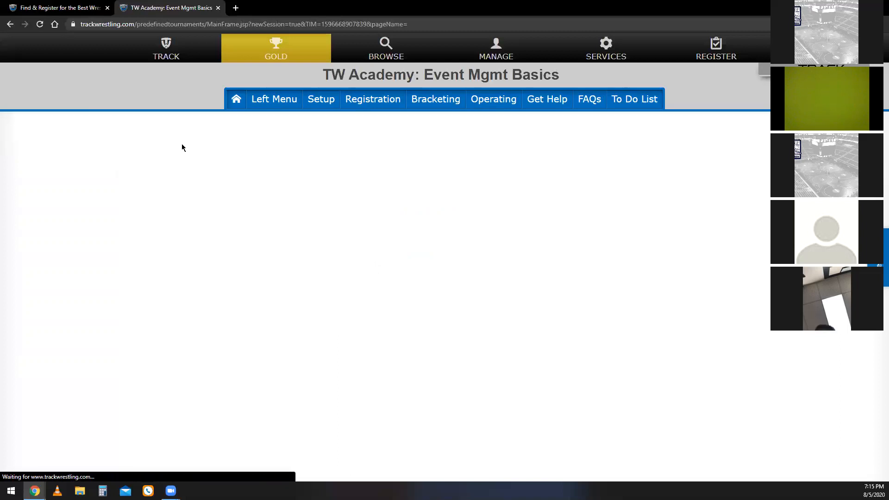
click(280, 145)
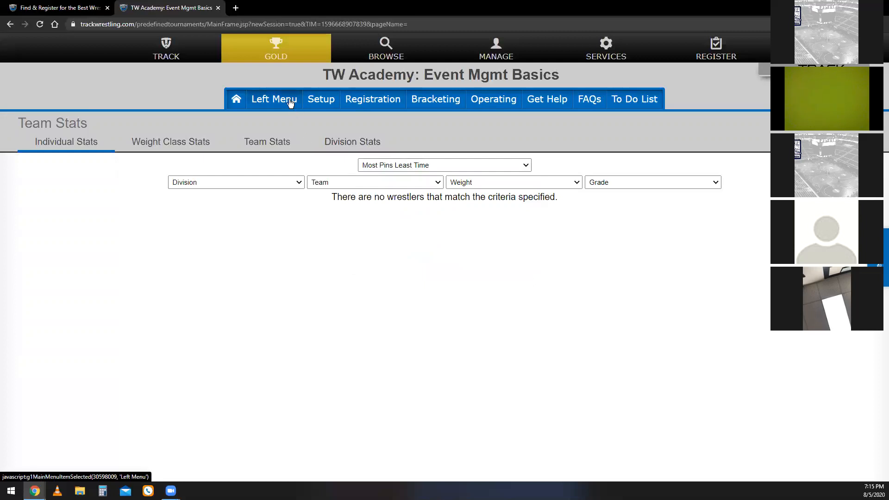
Open the Tournament Settings from the event's setup options and examine the tournament name, facility, address and event logo fields without editing them.
click(317, 109)
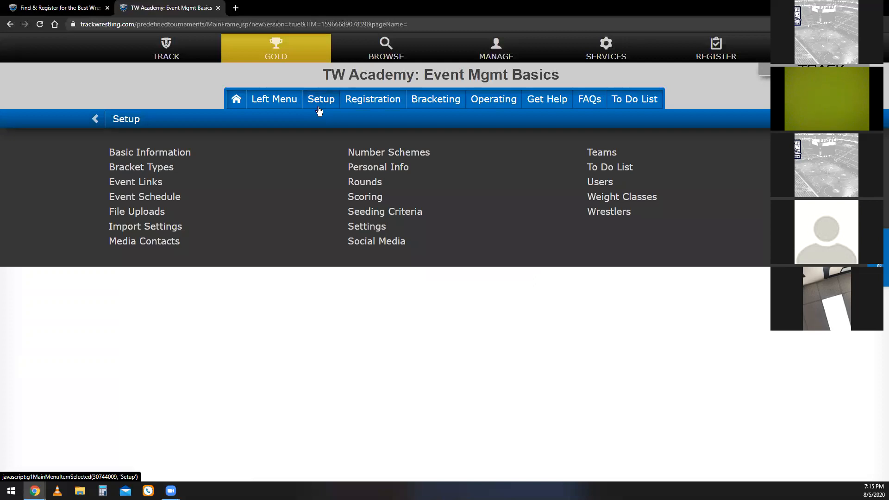
click(355, 227)
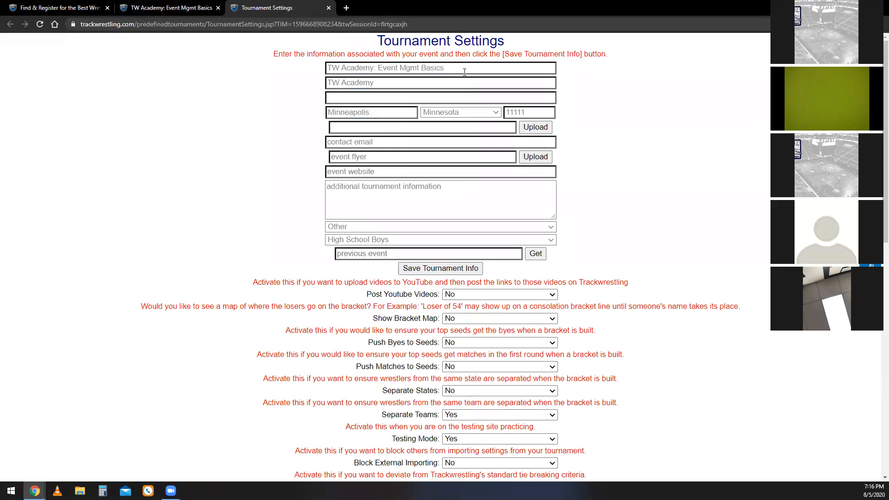
drag(456, 73, 322, 75)
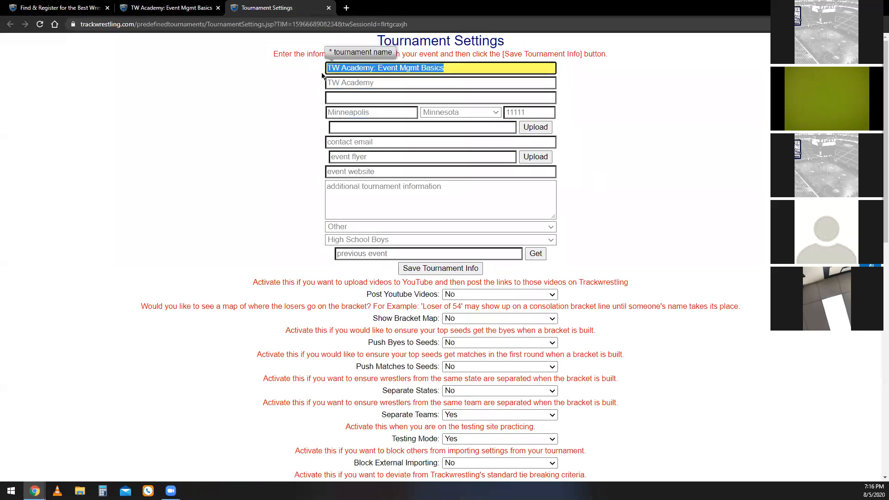
click(555, 83)
click(523, 71)
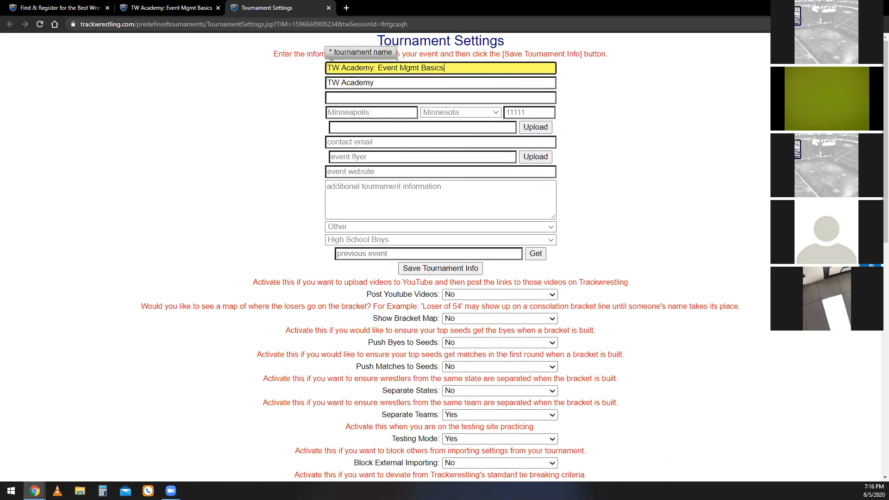
click(403, 87)
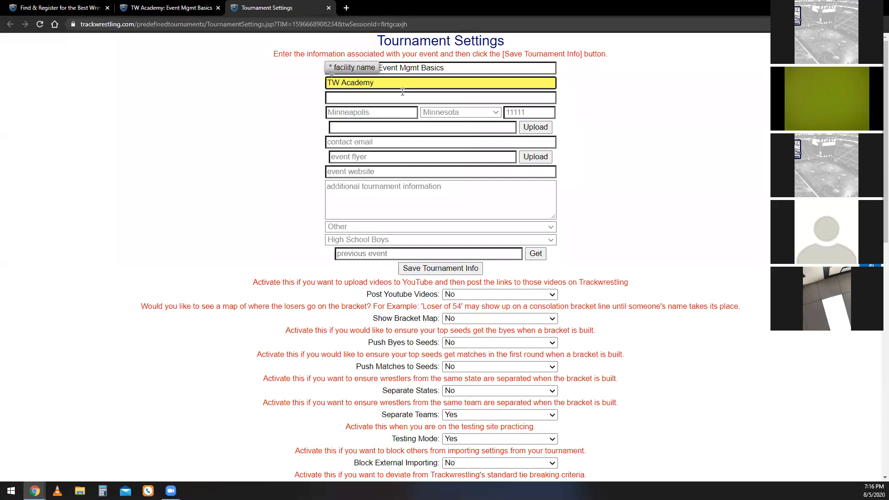
click(400, 91)
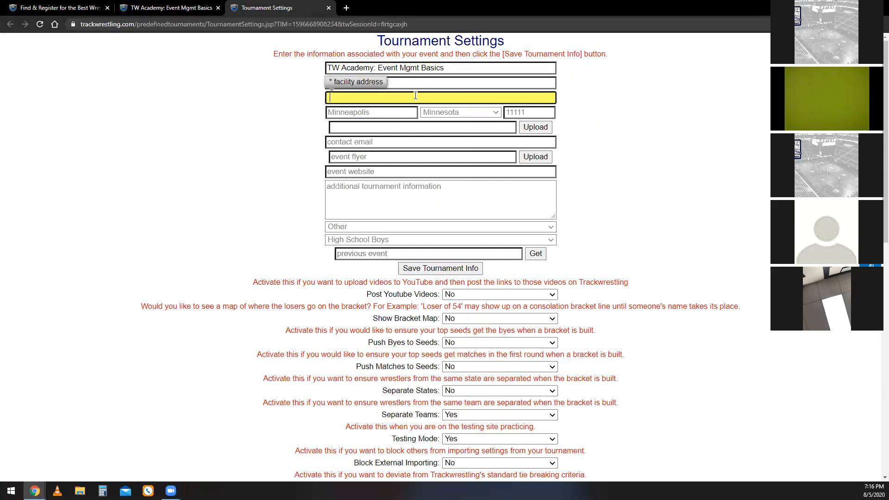
click(392, 124)
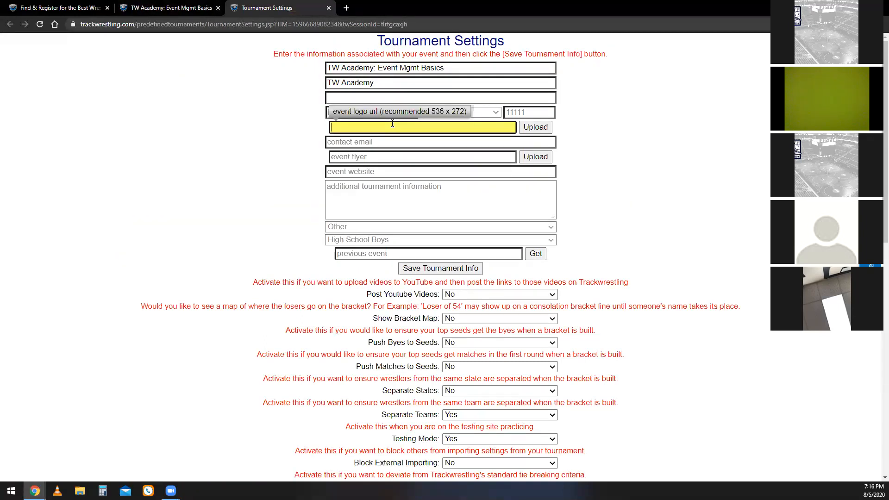
Switch to the Trackwrestling search page and show the full events list to examine where event logos are displayed.
click(60, 8)
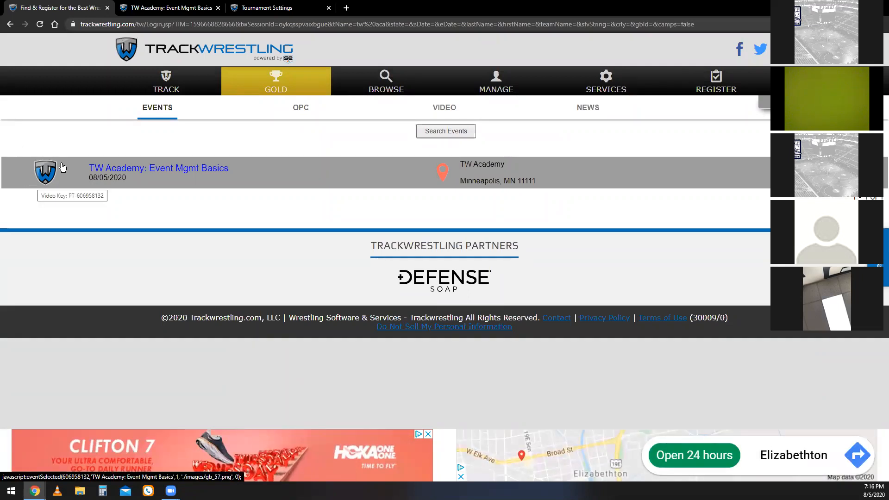
click(162, 115)
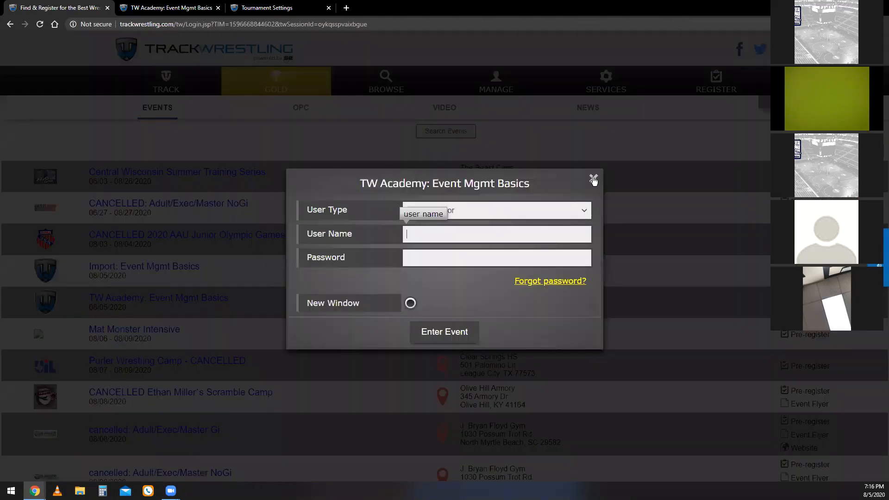
click(593, 180)
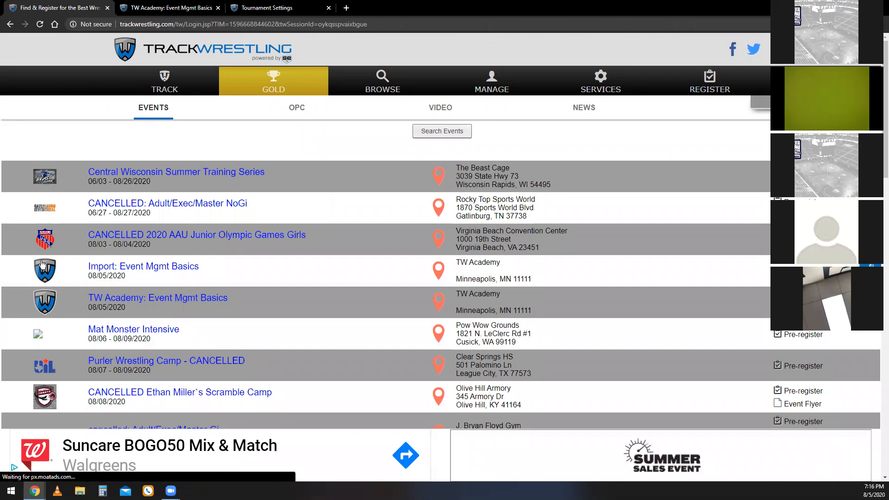
scroll(52, 391, down, 1)
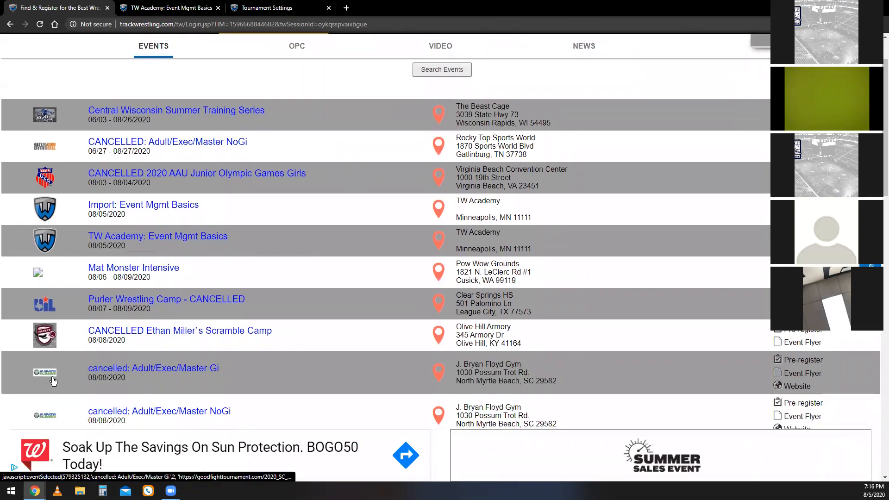
scroll(62, 355, up, 1)
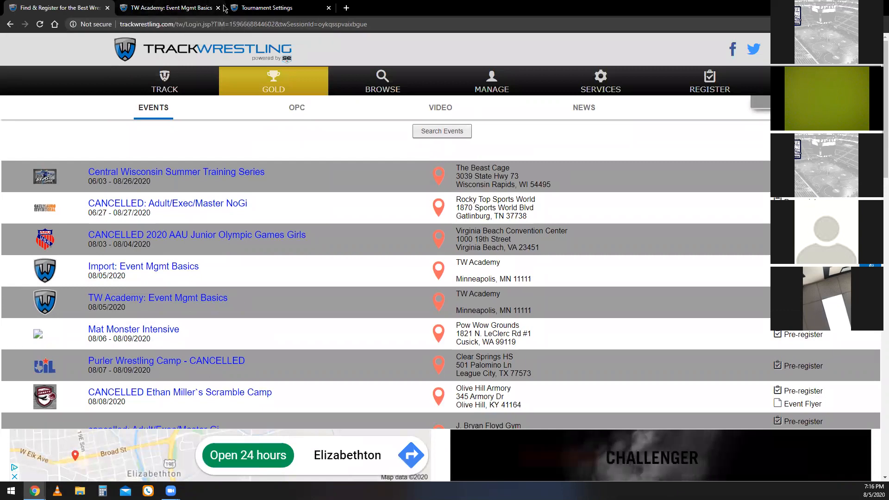
Return to the Tournament Settings and look over the contact email, event flyer and event website fields, leaving them blank.
click(267, 7)
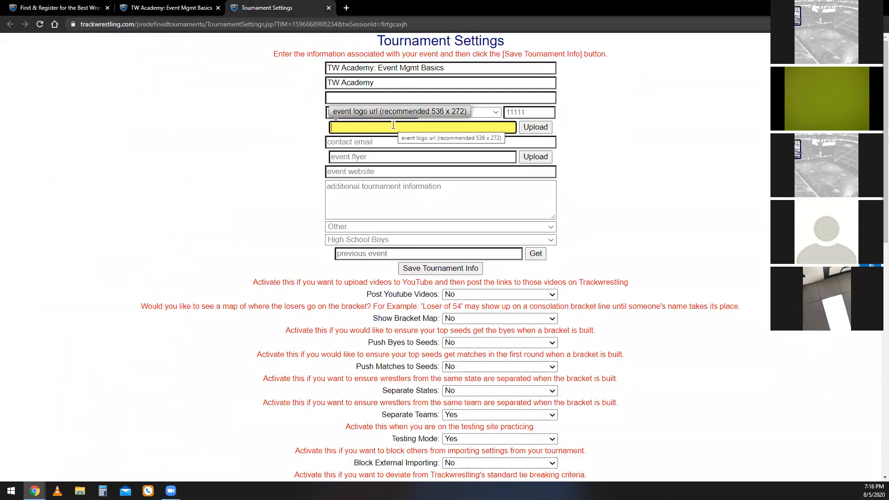
click(430, 144)
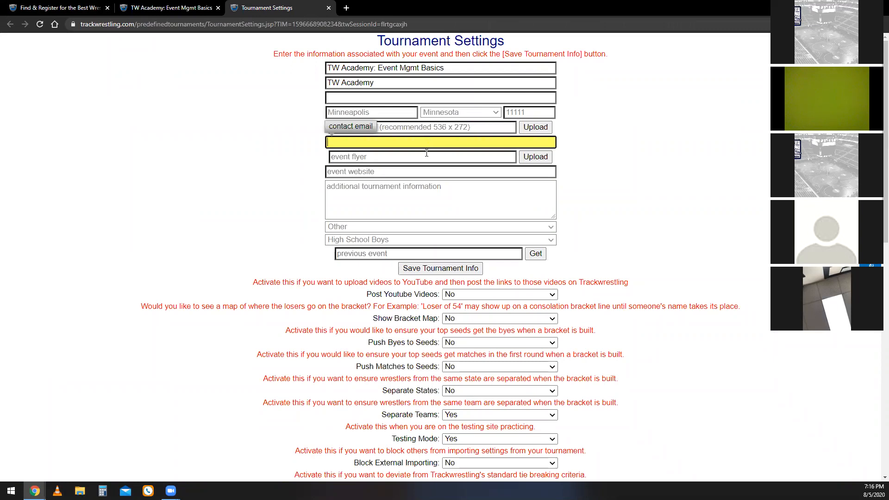
click(418, 155)
click(460, 169)
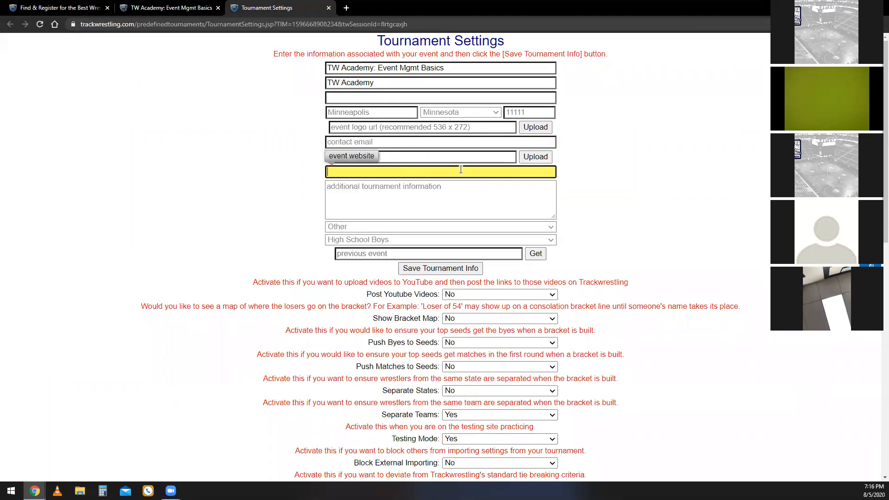
Review the governing body and season choices in the Tournament Settings, keeping Other and High School Boys selected.
click(425, 227)
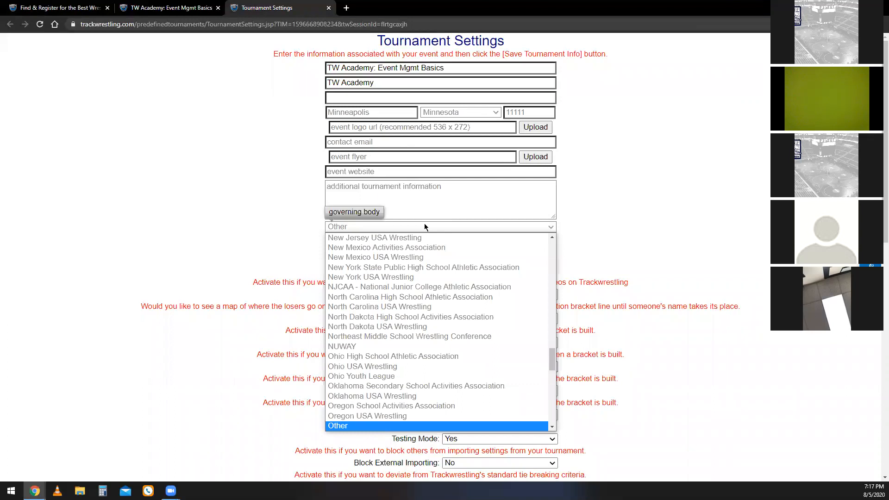
click(425, 226)
click(425, 227)
click(416, 224)
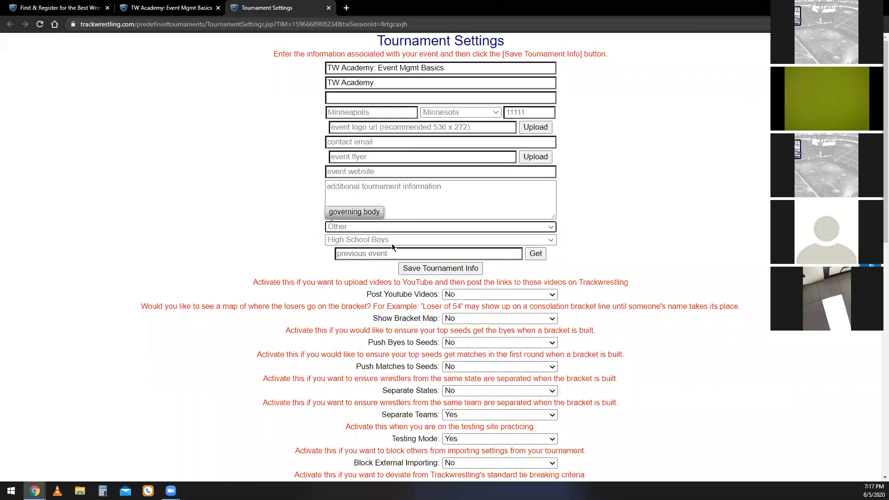
click(396, 241)
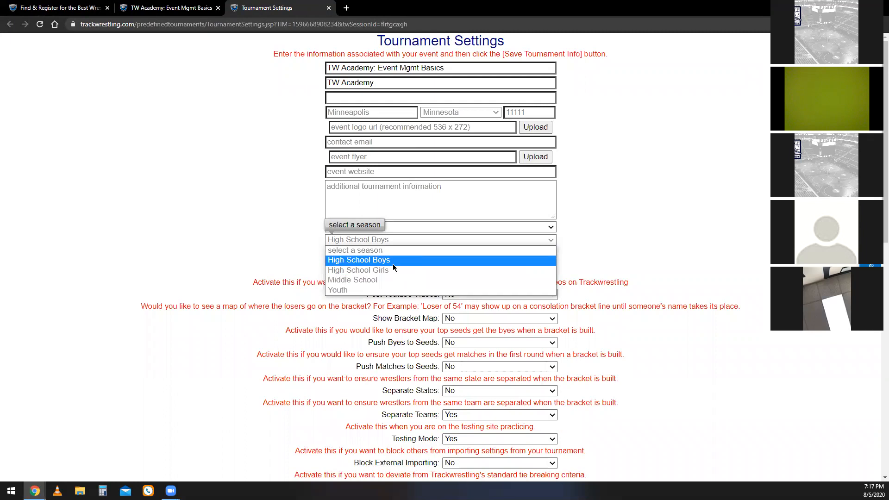
click(393, 262)
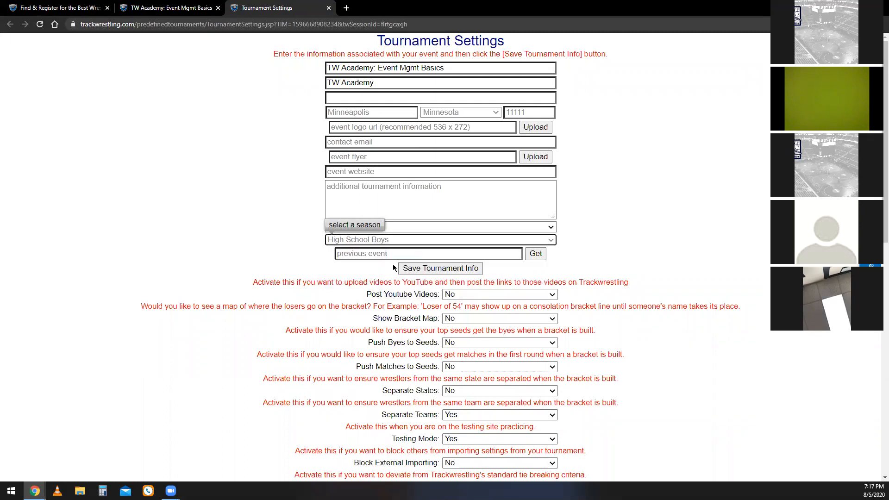
Recheck the governing body and season options without changing them, and point out the empty previous event field.
click(548, 228)
click(548, 231)
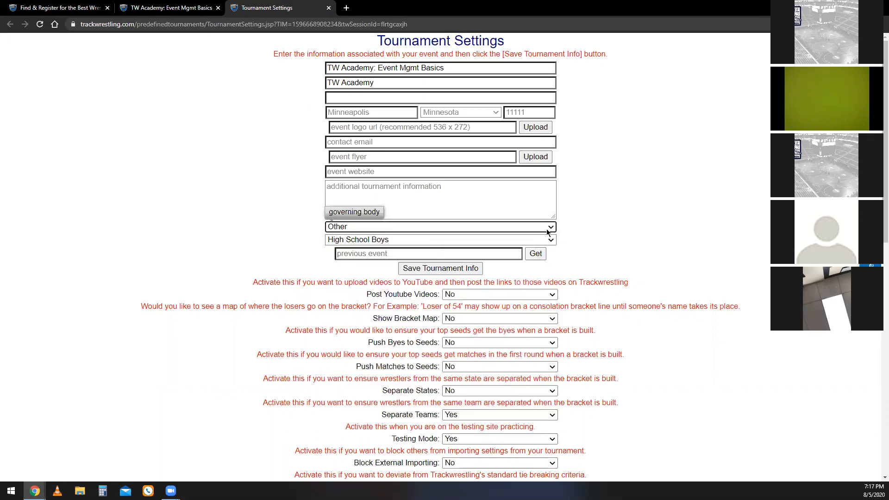
click(551, 239)
click(551, 239)
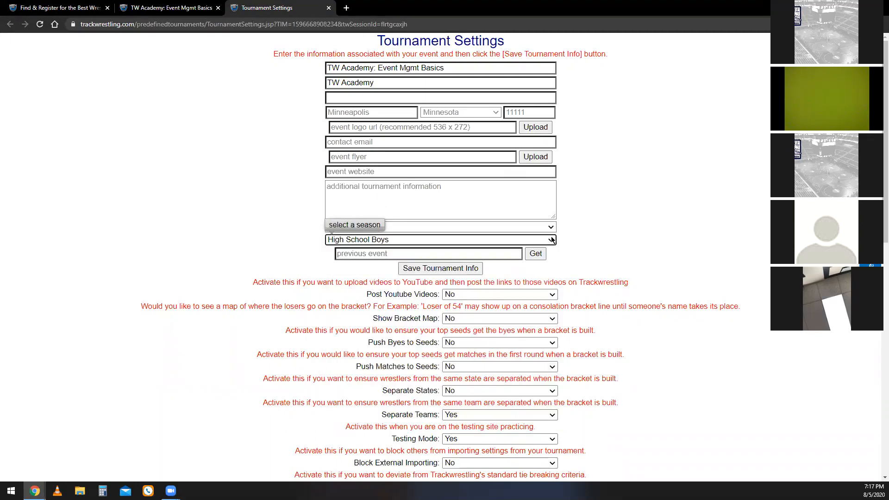
click(486, 252)
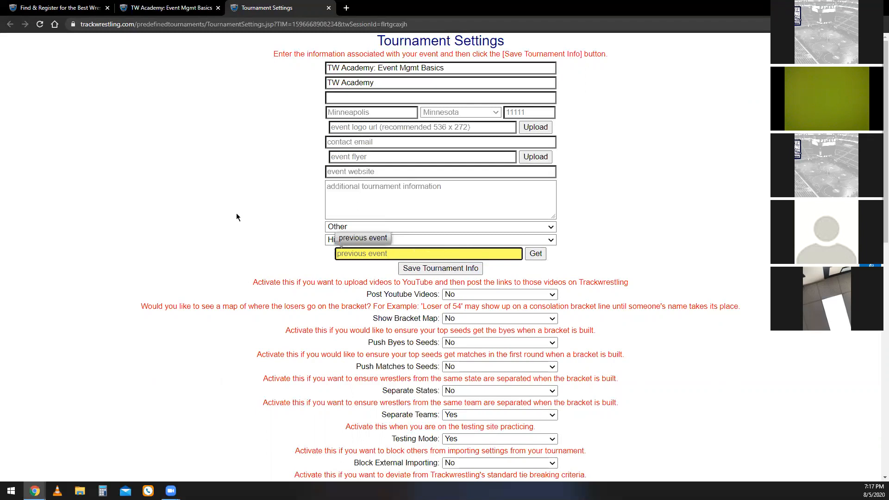
Read through the tournament's activation settings as far as Use Mats and view its Yes and No options, leaving No selected.
scroll(293, 281, down, 3)
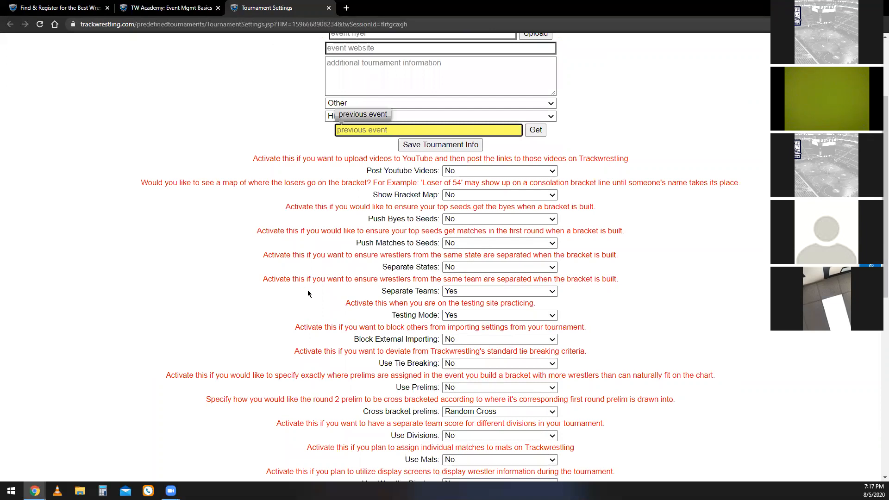
scroll(326, 318, down, 1)
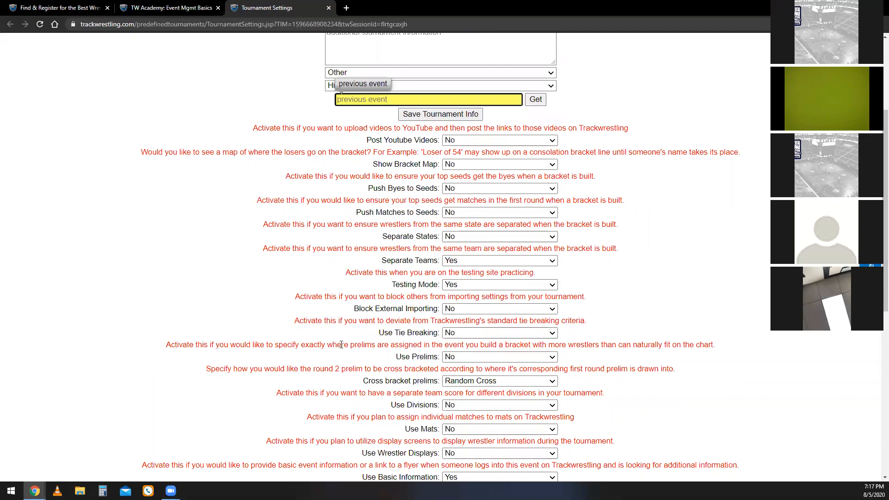
drag(406, 428, 453, 436)
click(469, 430)
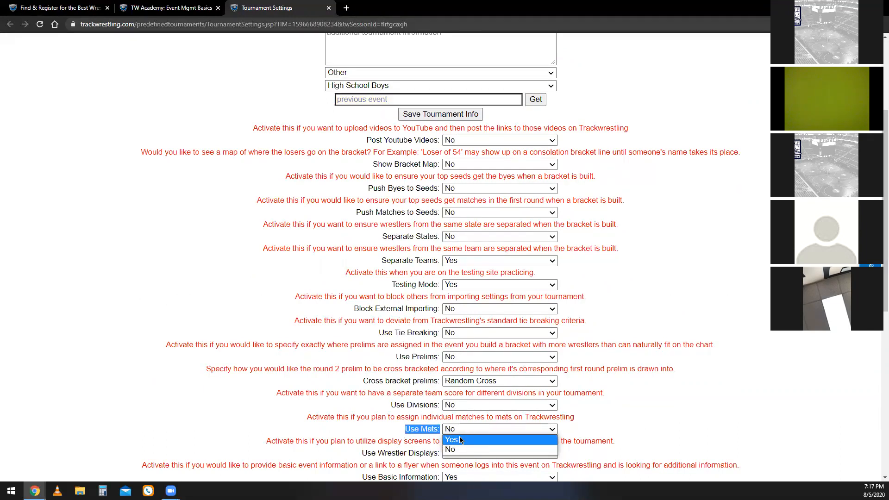
click(464, 431)
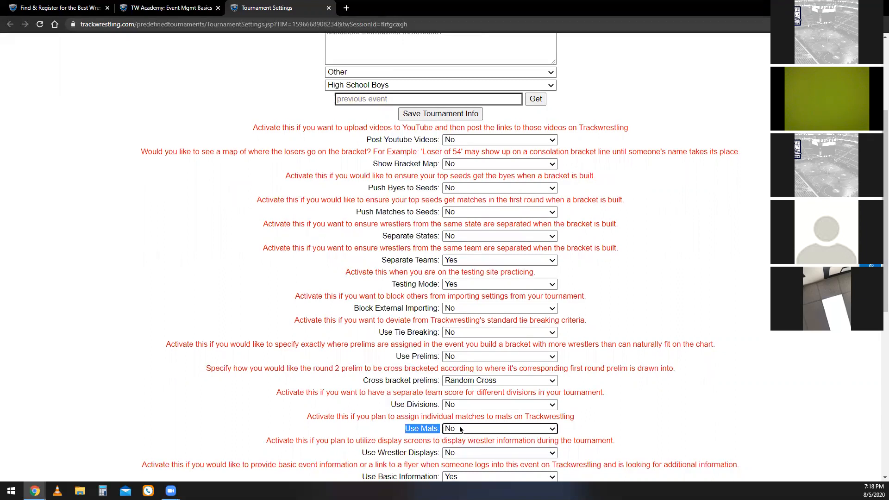
Look through the remaining tournament settings, highlighting Use Electronic Bouts, and return to the beginning of the page.
scroll(355, 392, down, 2)
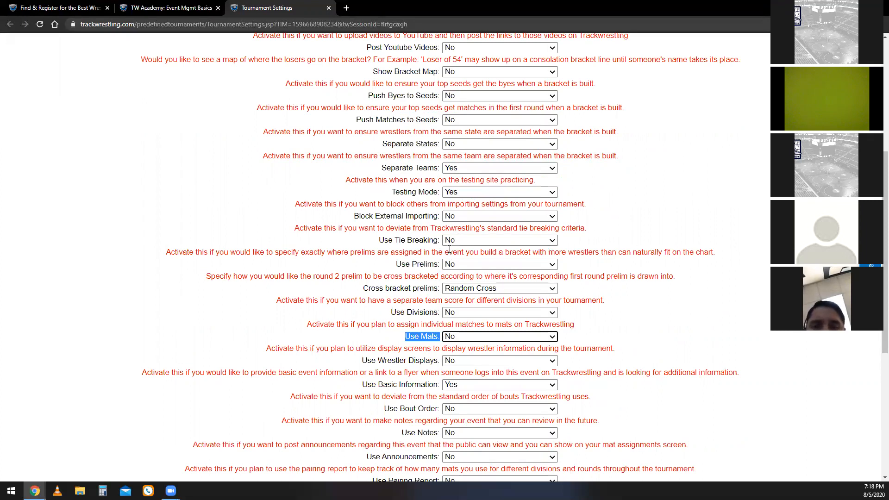
scroll(416, 287, down, 2)
scroll(378, 330, down, 5)
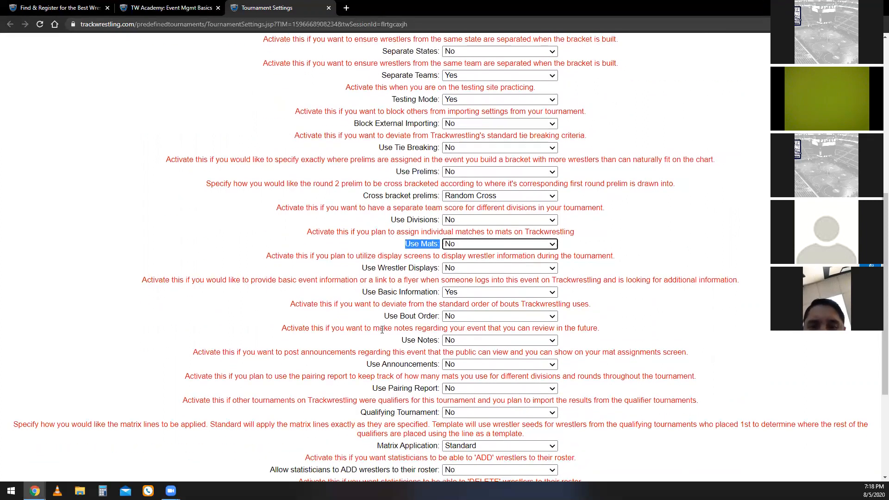
drag(368, 396, 567, 400)
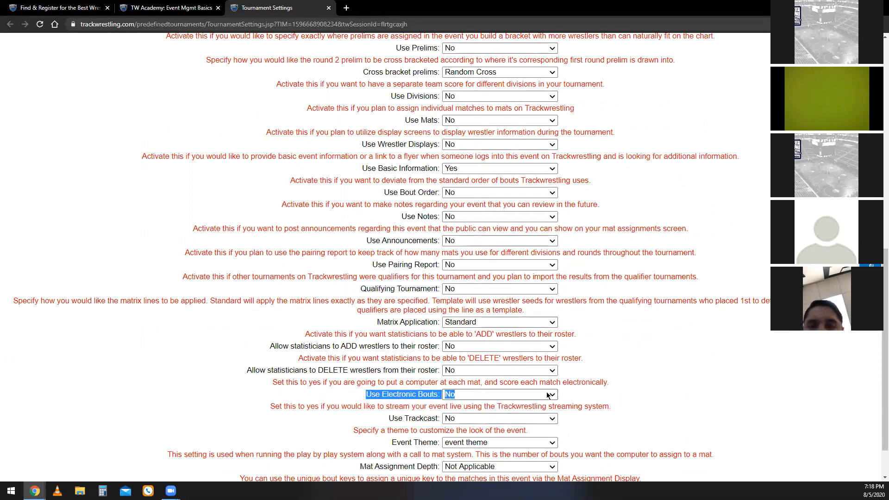
scroll(415, 348, down, 1)
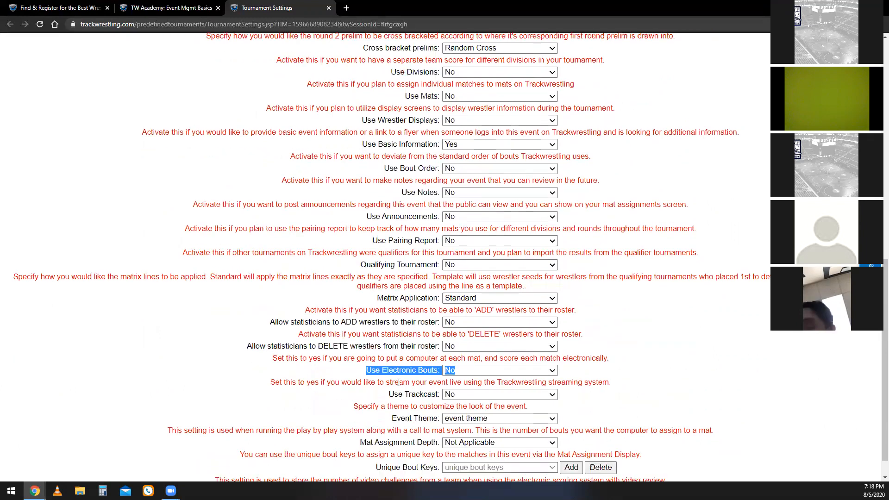
scroll(428, 359, up, 2)
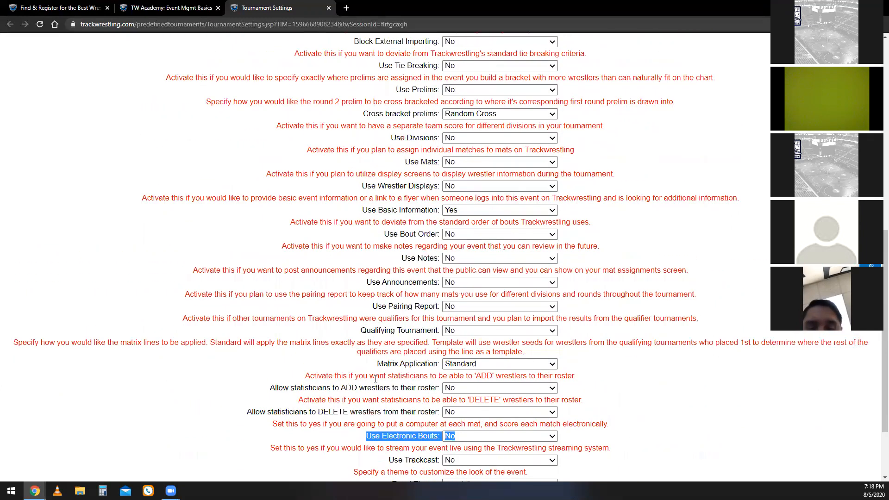
scroll(383, 360, up, 9)
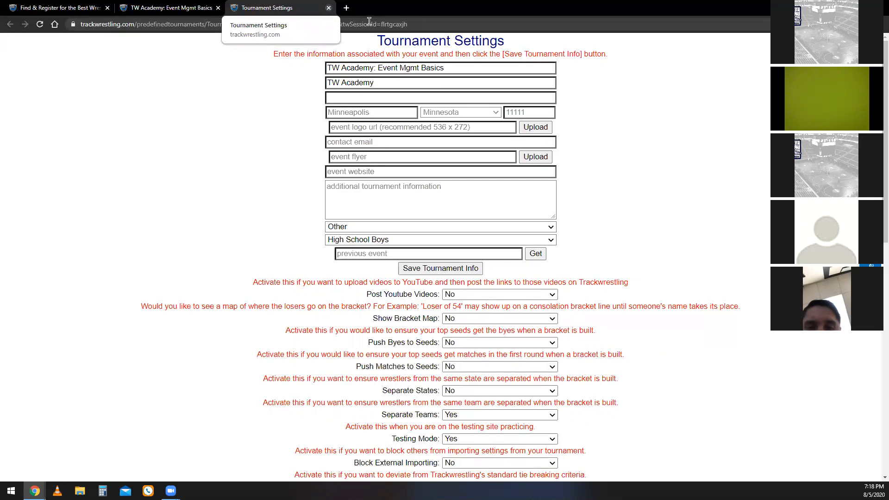
Close the Tournament Settings and open the event's Bracket Types page from the setup options.
key(ctrl+w)
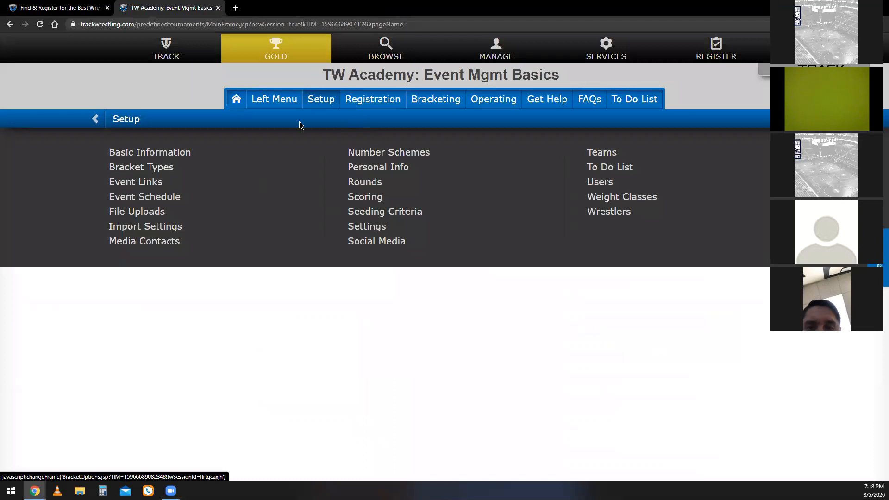
click(324, 103)
click(172, 168)
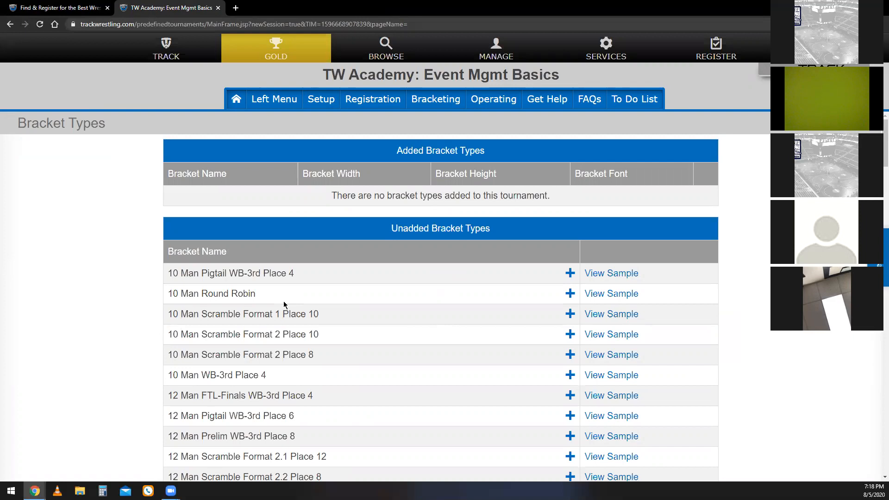
scroll(351, 311, down, 1)
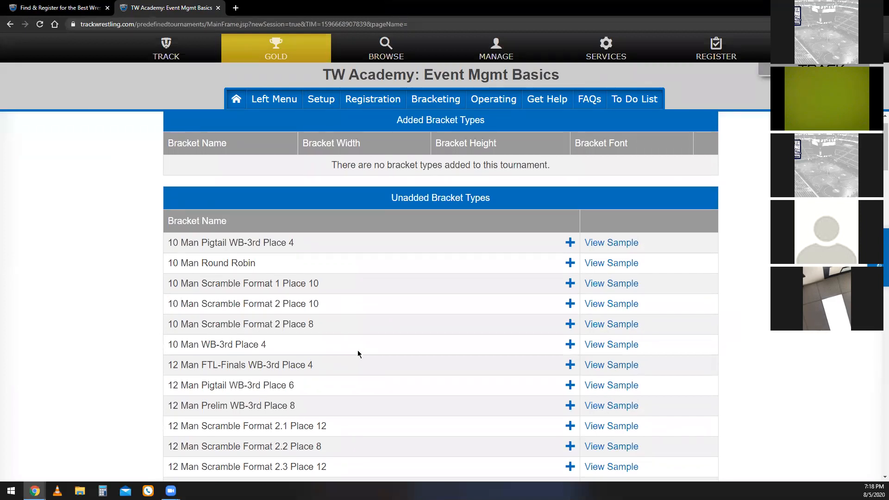
Look through the unadded bracket types from 10 Man Round Robin to the 16 Man formats.
drag(255, 264, 172, 272)
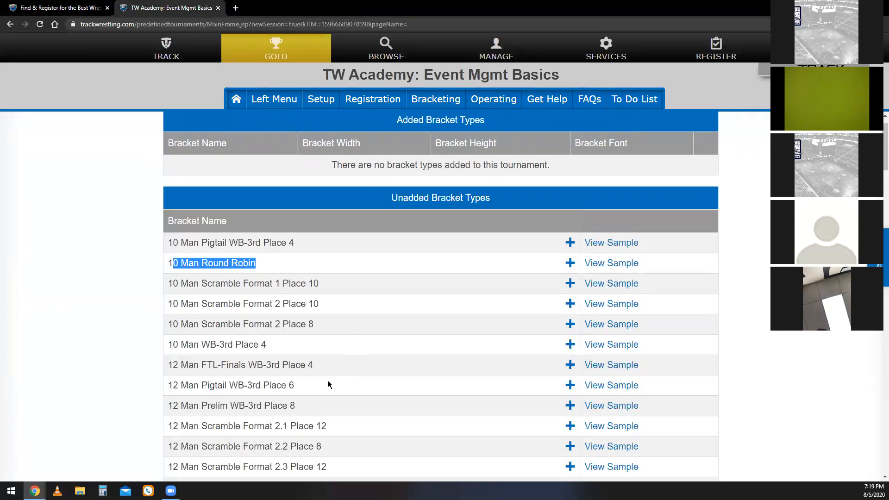
scroll(284, 363, down, 3)
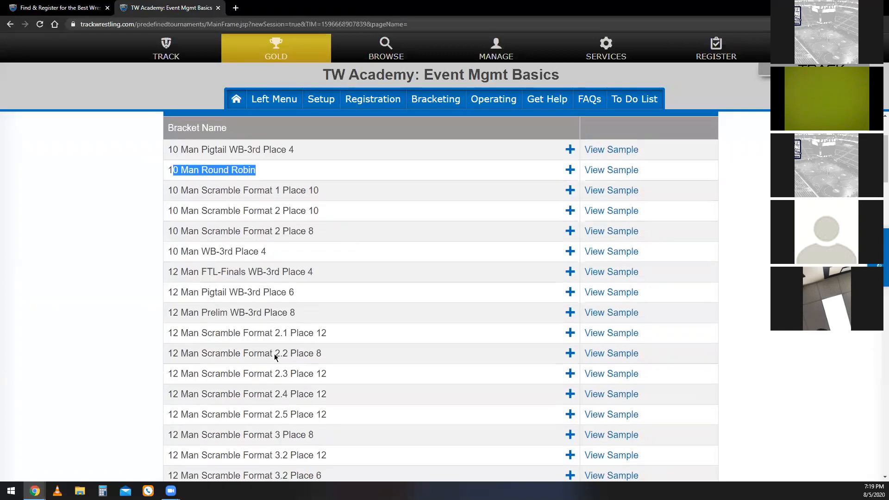
scroll(294, 377, down, 4)
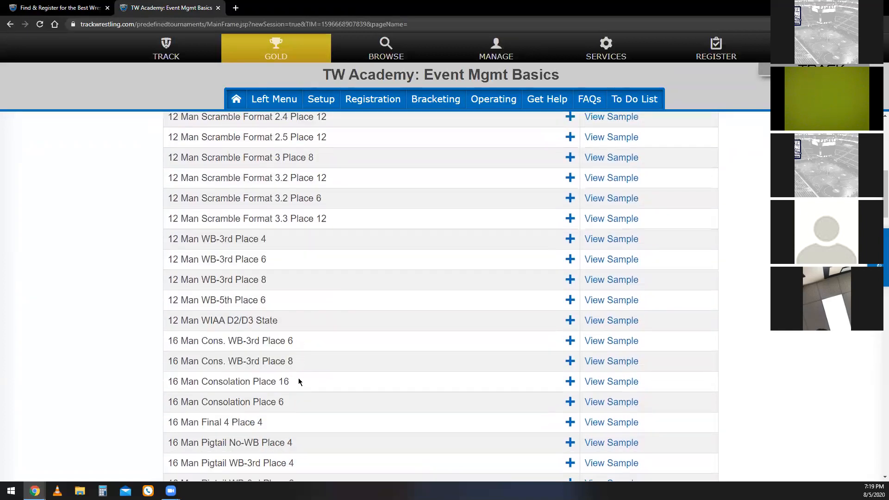
scroll(298, 380, down, 5)
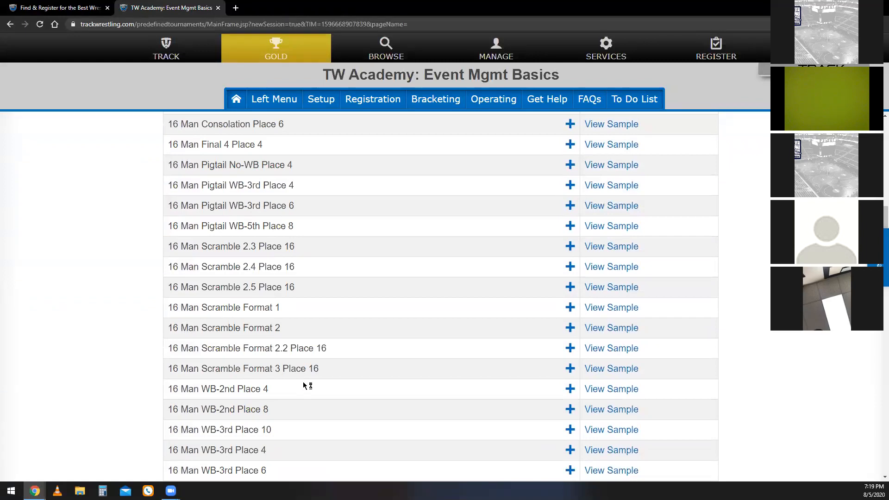
scroll(303, 385, down, 2)
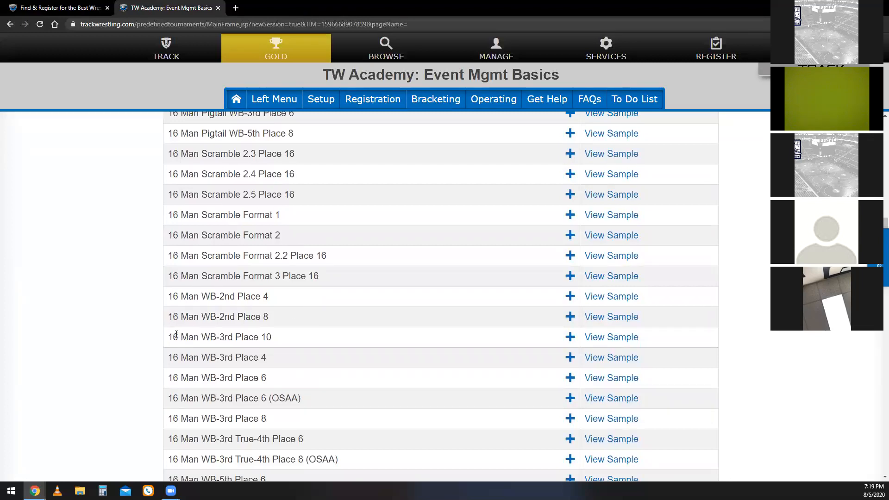
View the sample bracket for 16 Man WB-3rd Place 10 using the default template and dimensions, and close the sample window.
drag(178, 334, 237, 343)
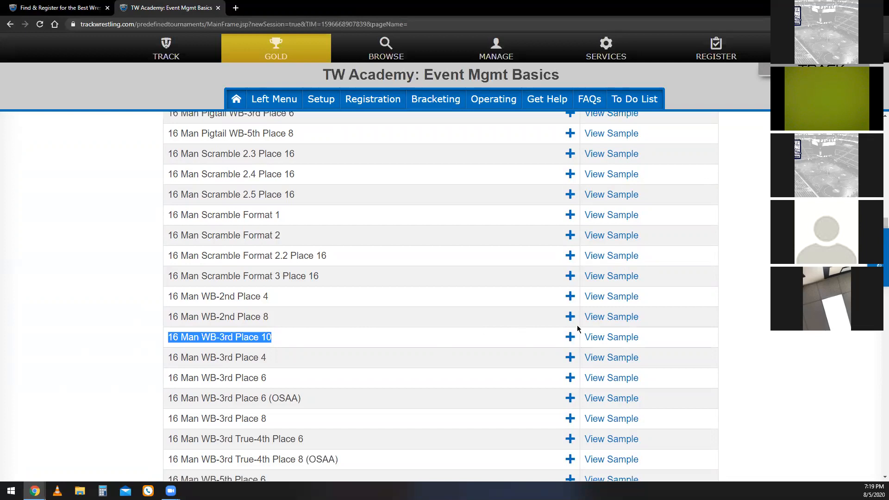
click(607, 339)
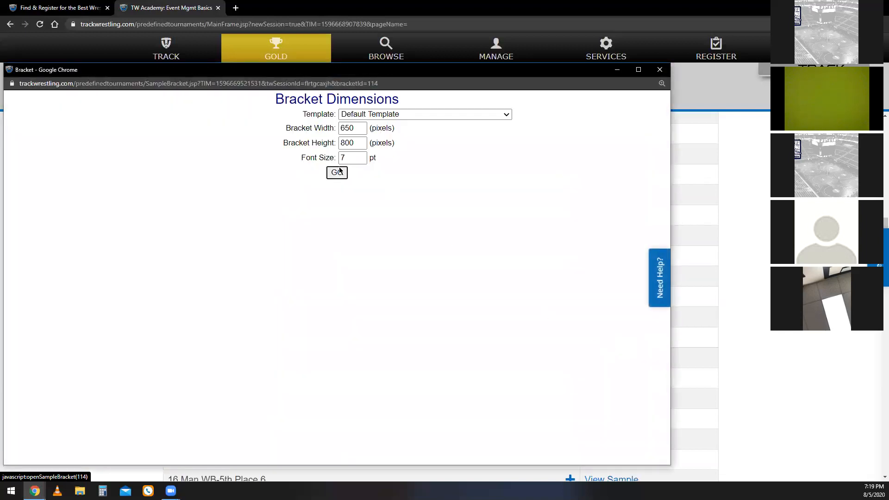
click(344, 178)
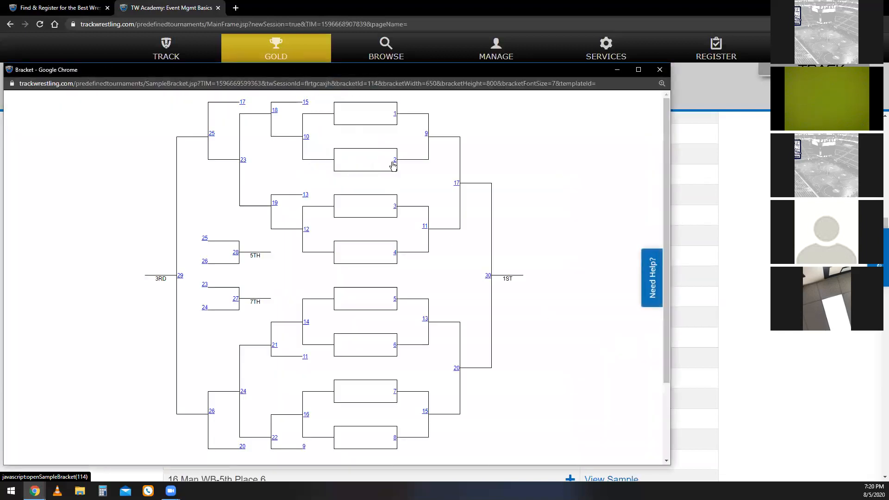
scroll(388, 221, down, 2)
scroll(354, 379, up, 1)
scroll(339, 391, up, 2)
click(660, 70)
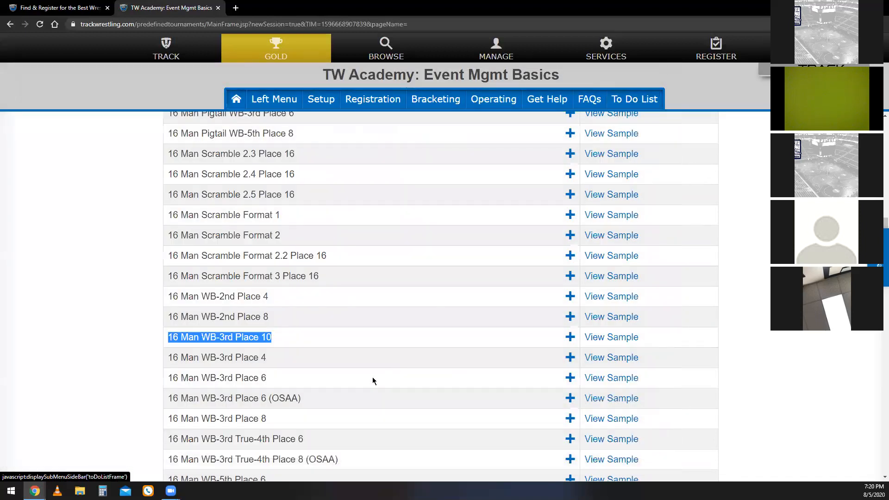
Look over the further 16 Man bracket types, and open the Help Center to view its support options before closing it.
scroll(404, 365, down, 1)
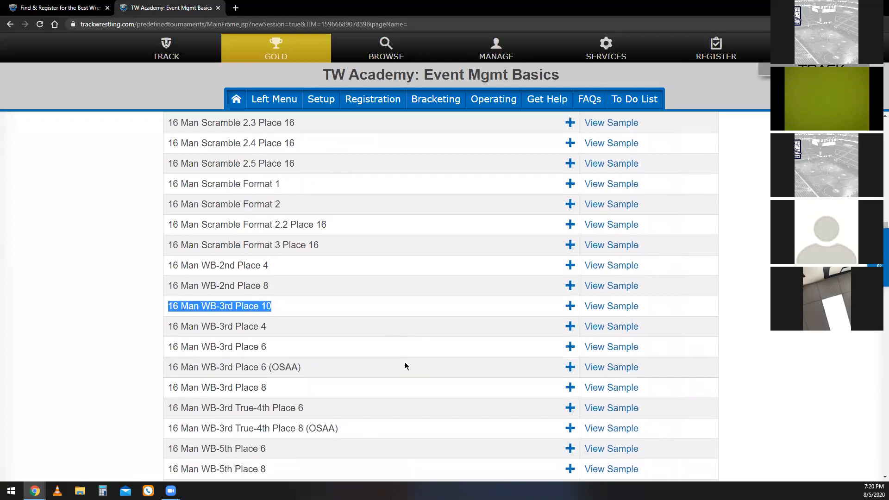
scroll(419, 373, down, 2)
scroll(419, 372, down, 1)
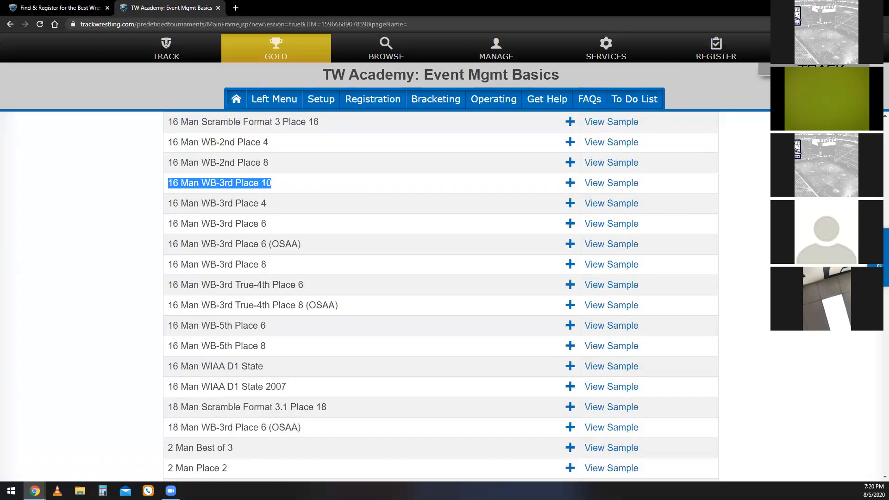
click(878, 257)
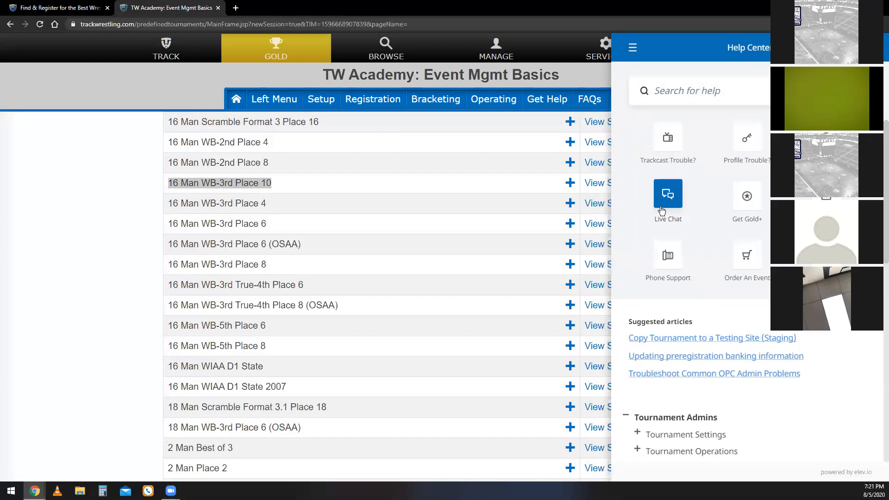
click(867, 48)
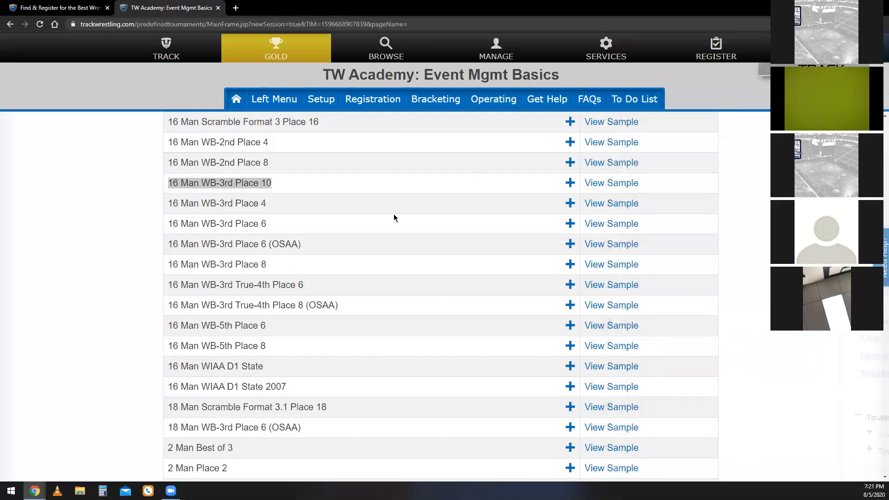
Find the 8 Man WB-3rd Place 4 bracket among the unadded bracket types and add it to the tournament.
scroll(439, 292, down, 6)
scroll(440, 291, down, 14)
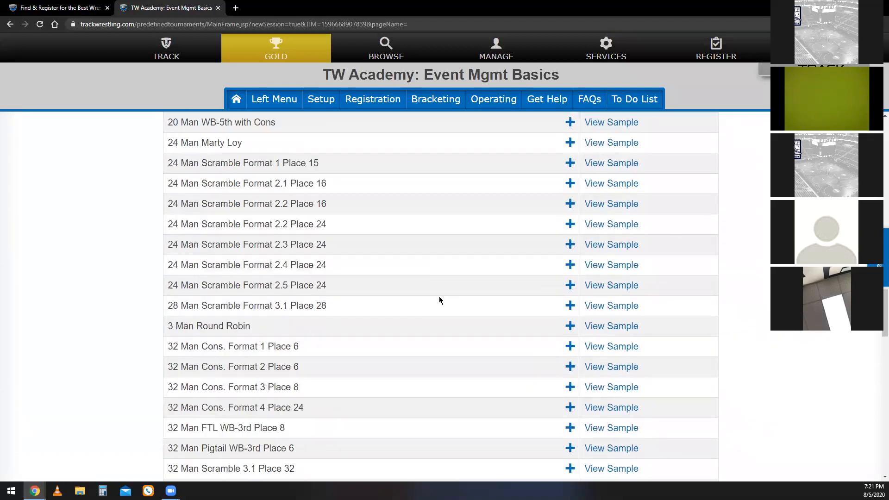
scroll(442, 296, down, 12)
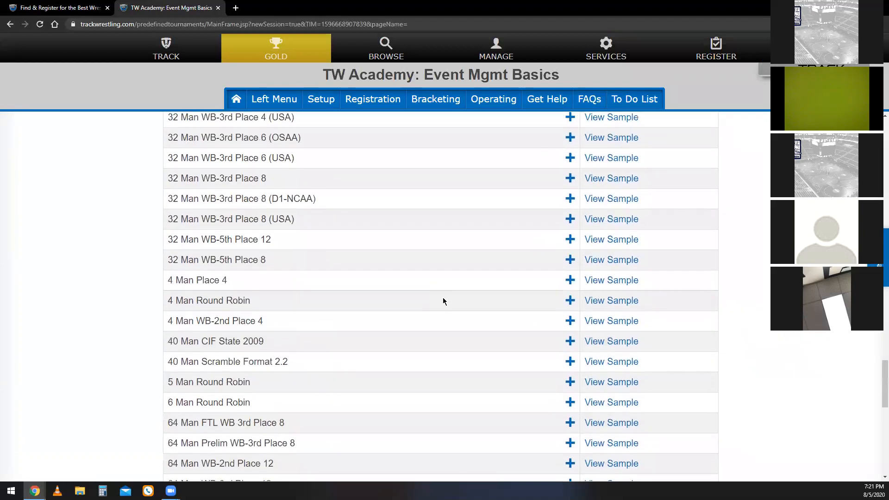
scroll(469, 303, down, 2)
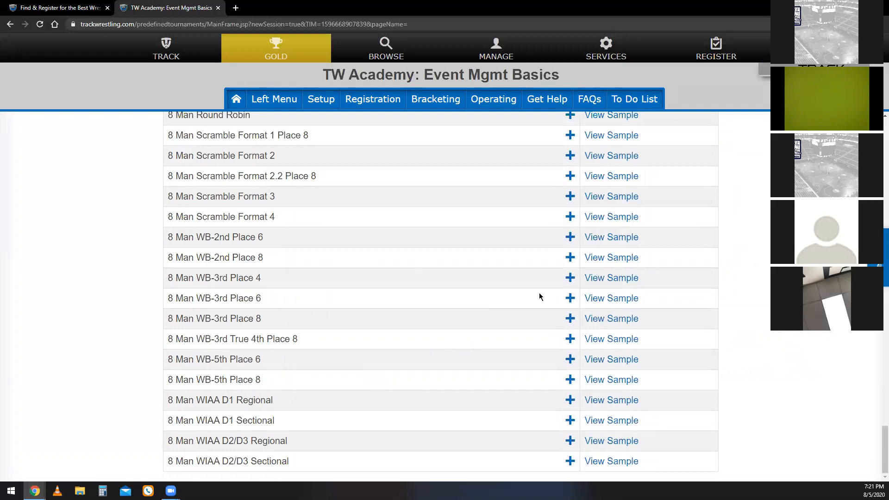
click(569, 280)
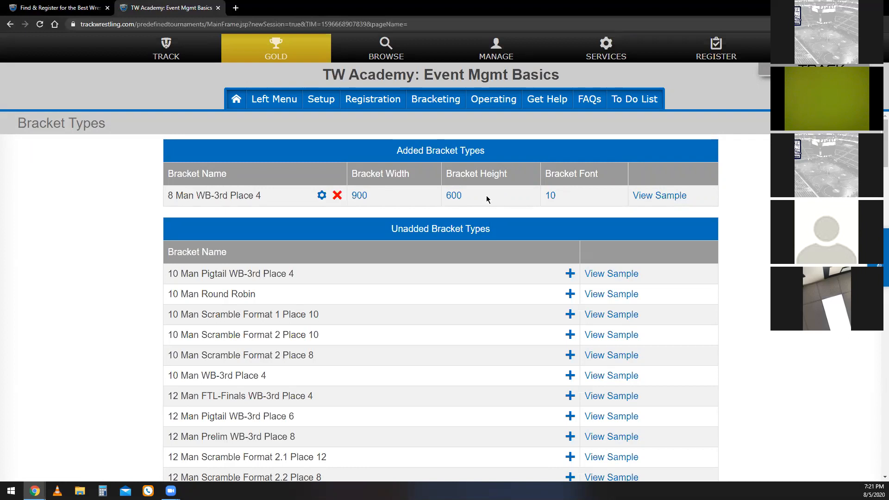
Open the added 8 Man bracket's template settings to view them, and bring up the event's full list of management pages.
click(322, 195)
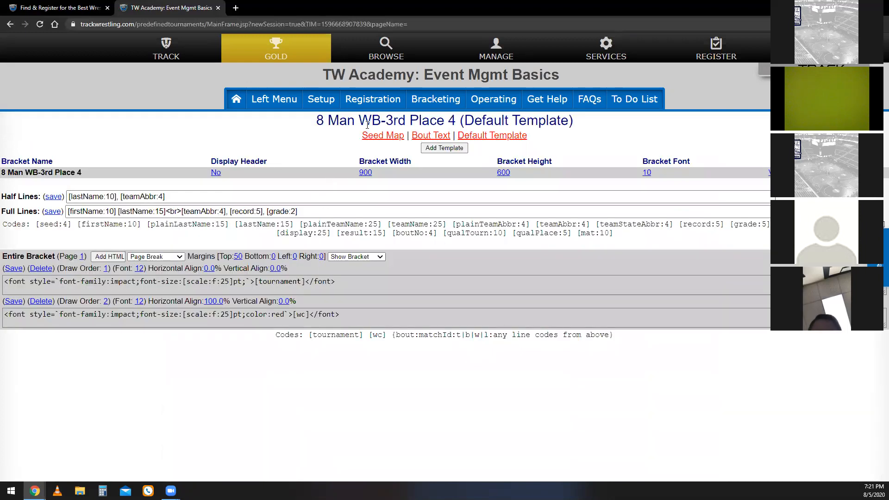
click(276, 104)
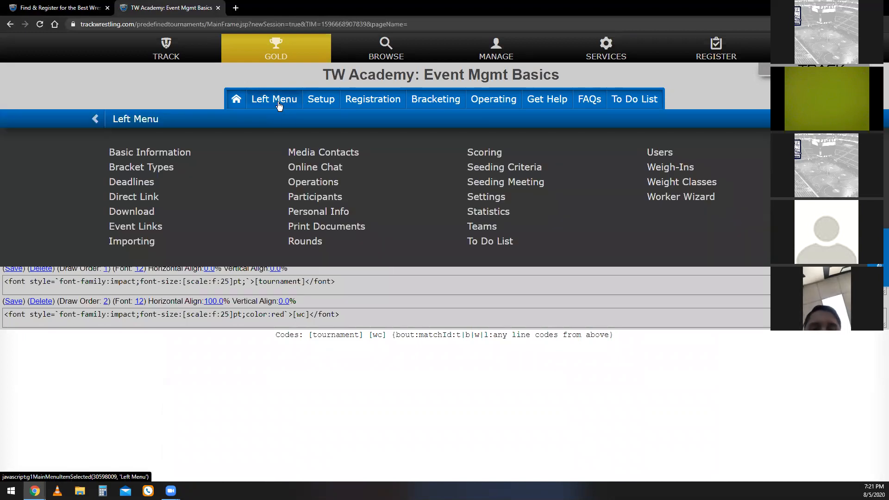
Remove 8 Man WB-3rd Place 4 from the added bracket types, confirming the removal with yes.
click(172, 168)
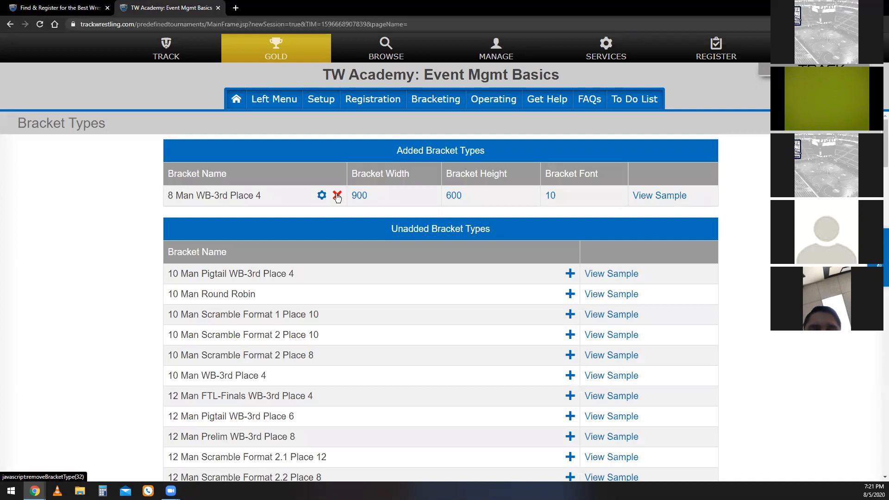
click(337, 196)
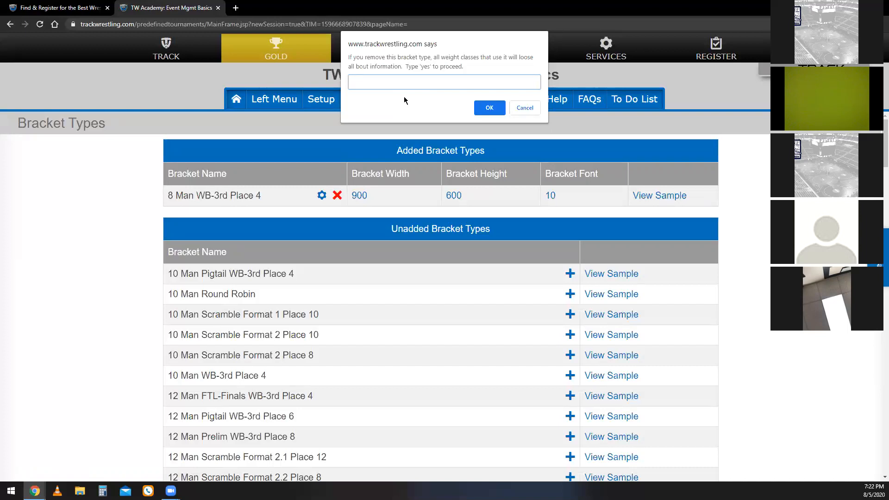
text(yes)
click(497, 111)
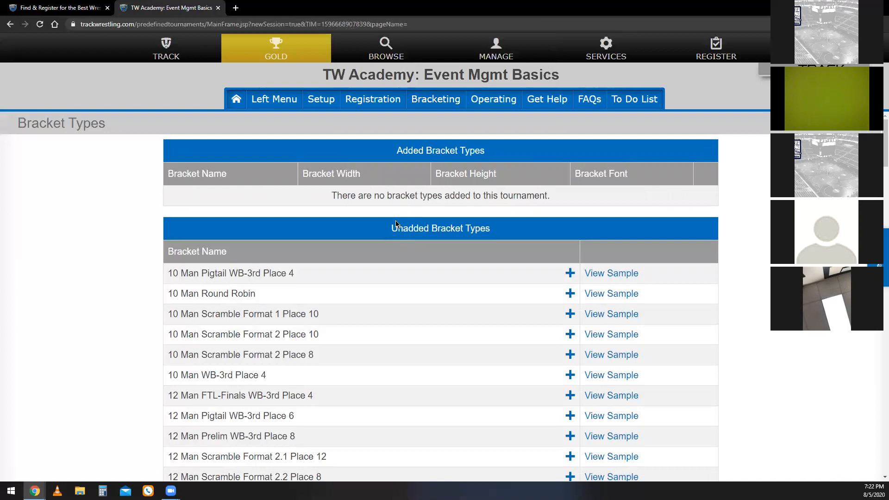
Find 8 Man WB-3rd Place 4 among the unadded bracket types and add it back to the tournament.
scroll(455, 290, down, 20)
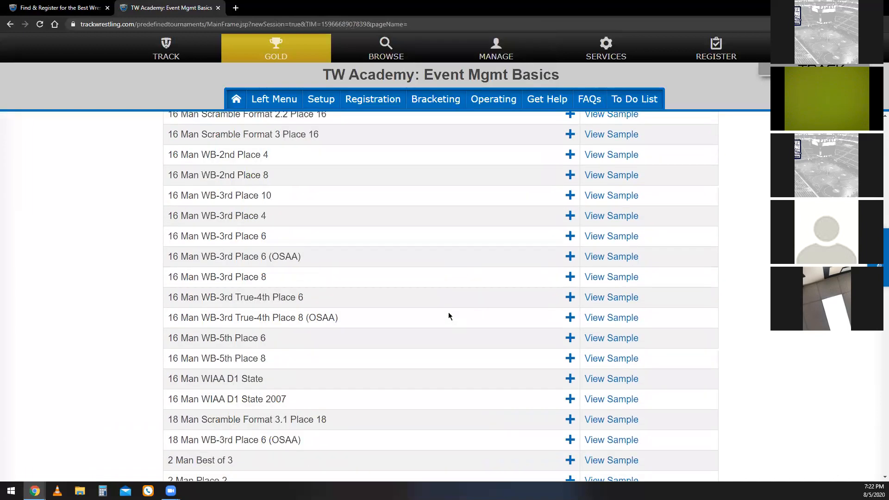
scroll(438, 311, down, 20)
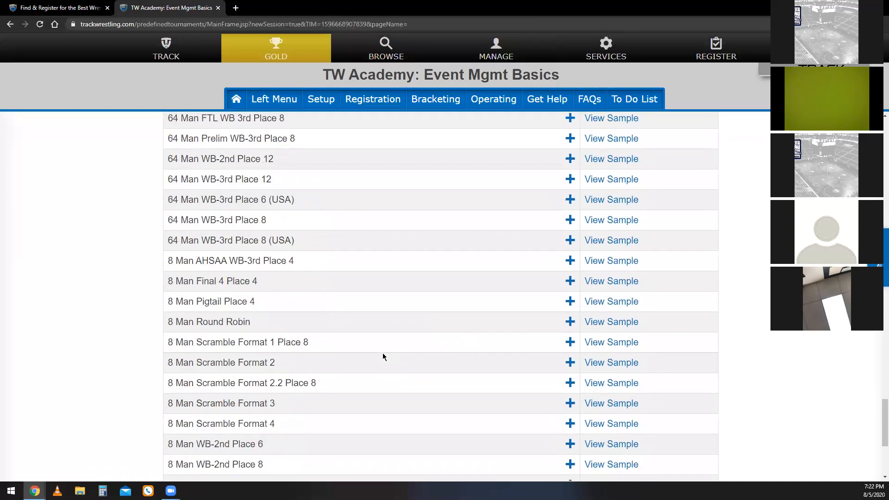
click(570, 280)
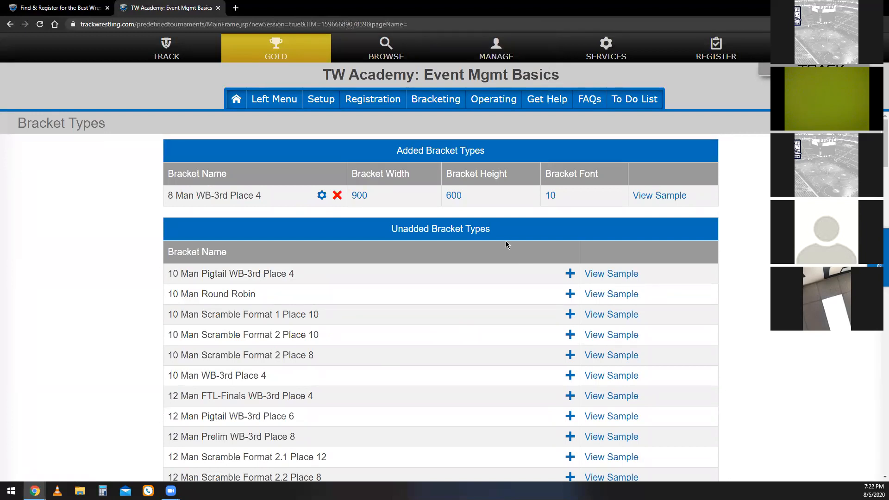
Start a new team in the tournament's team setup, with the name Mitchell and the state North Carolina.
click(327, 109)
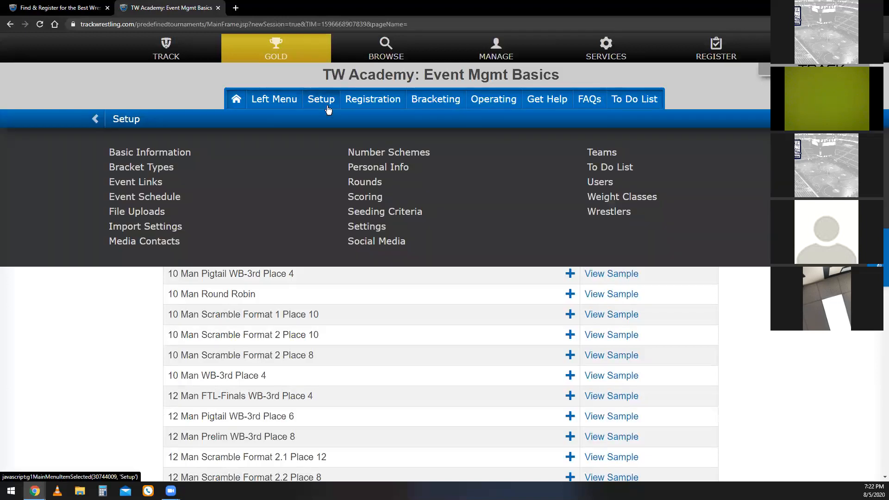
click(615, 155)
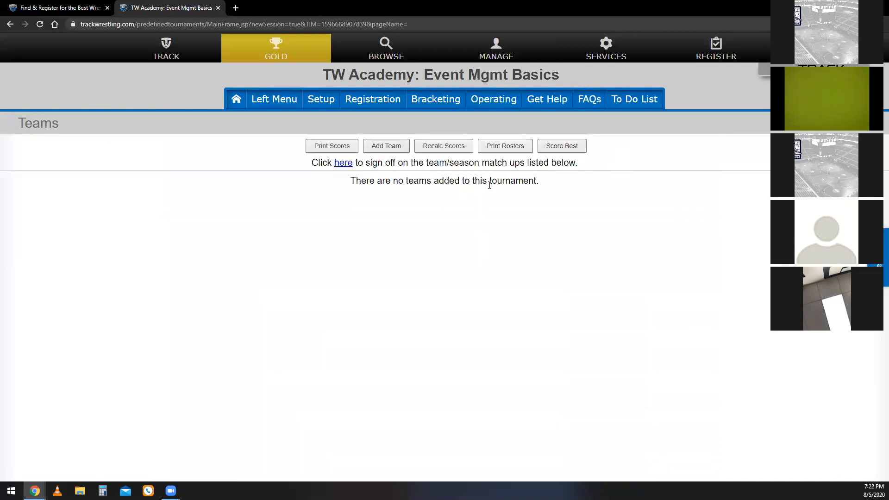
click(387, 148)
text(Mitchell)
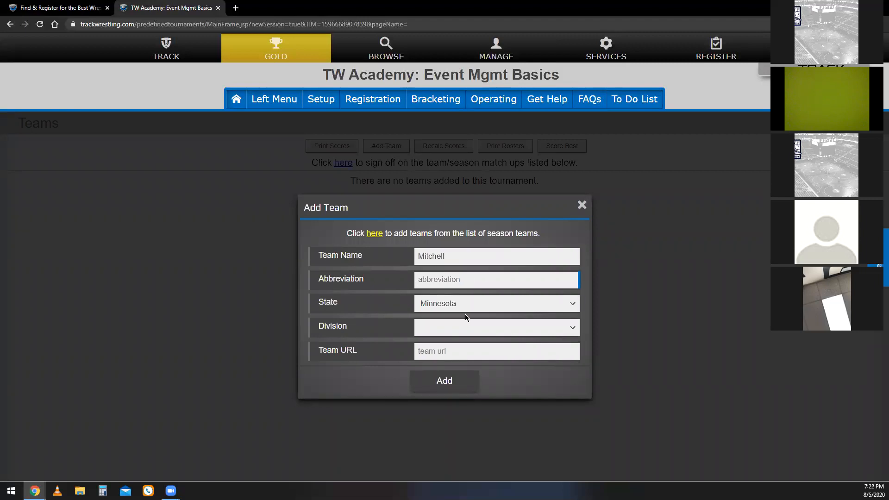
click(477, 307)
text(no)
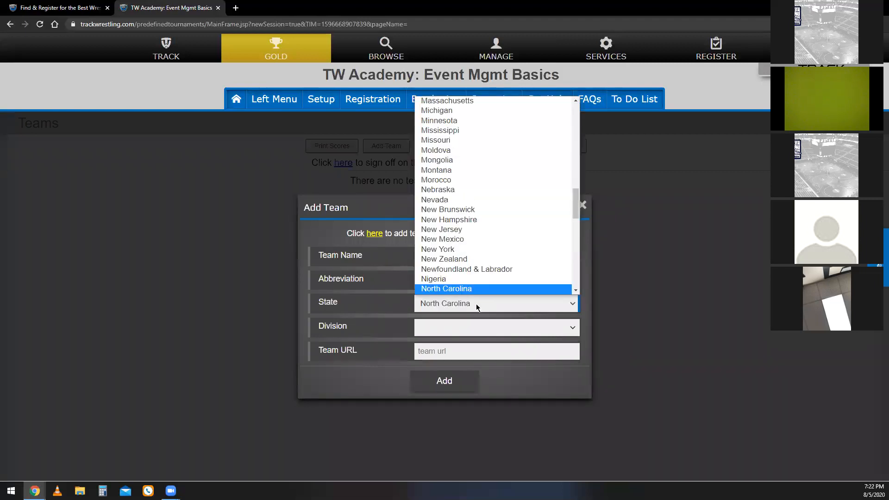
click(475, 303)
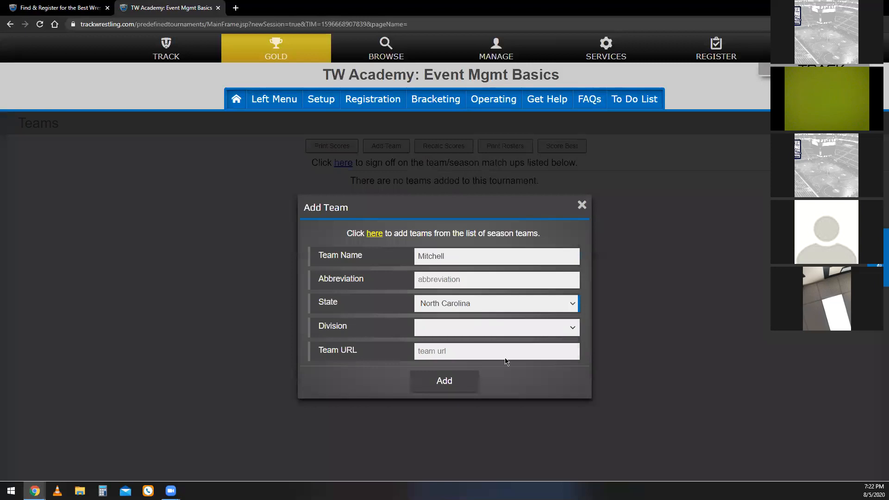
Give the new Mitchell team the abbreviation MTCH and add it to the tournament.
click(472, 383)
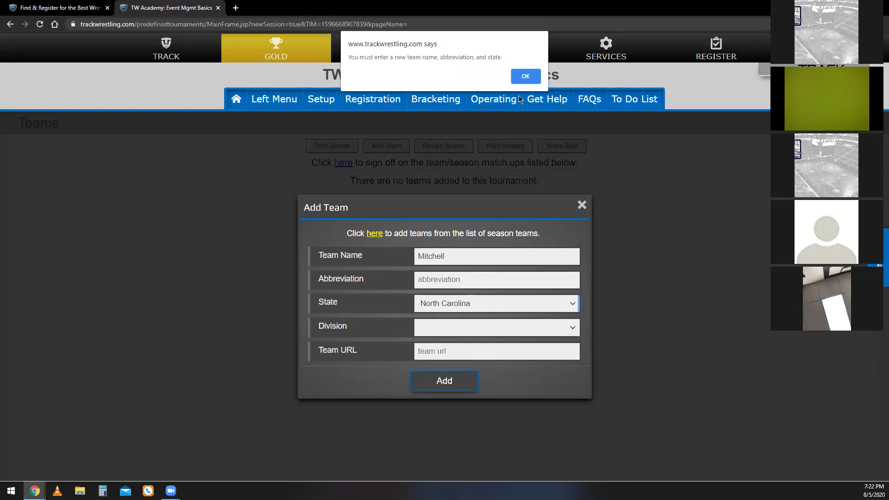
click(523, 79)
click(461, 286)
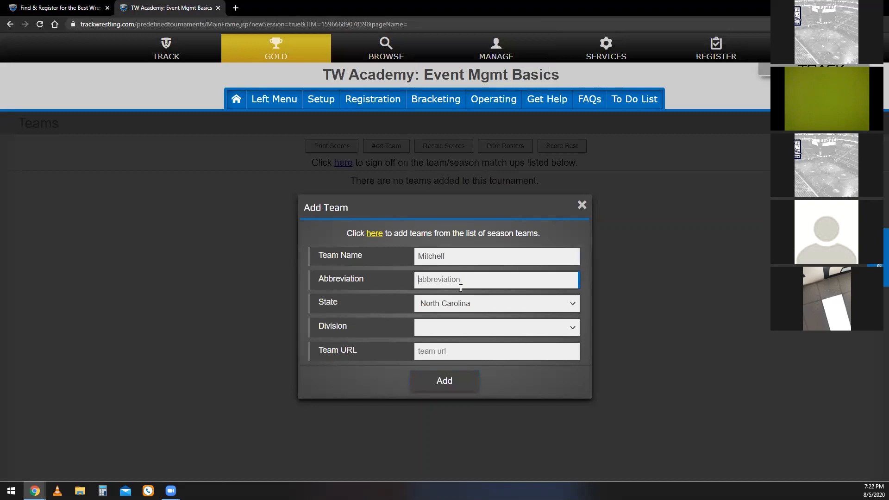
text(MTCH)
click(453, 382)
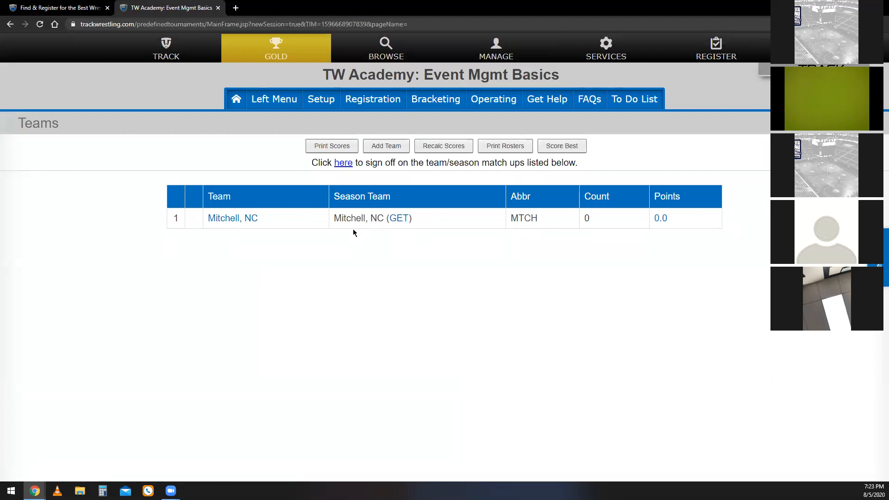
Match the Mitchell team to the season team Mountain Heritage, NC.
click(399, 224)
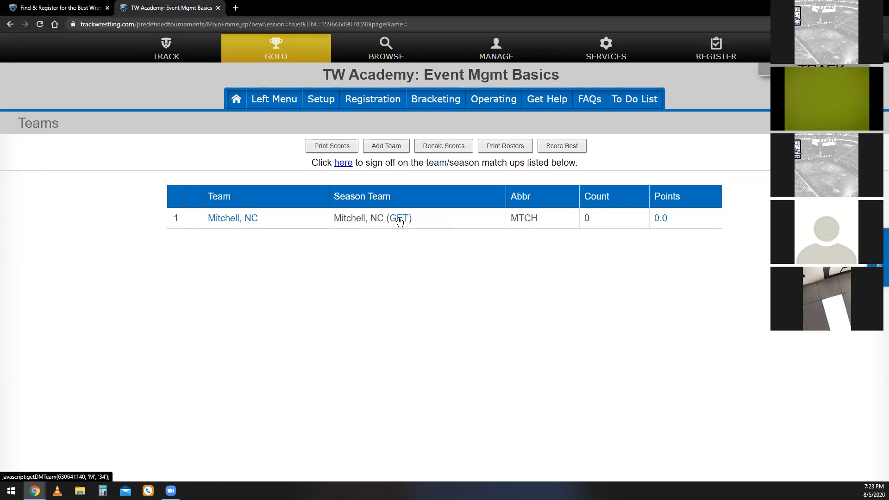
scroll(176, 282, down, 3)
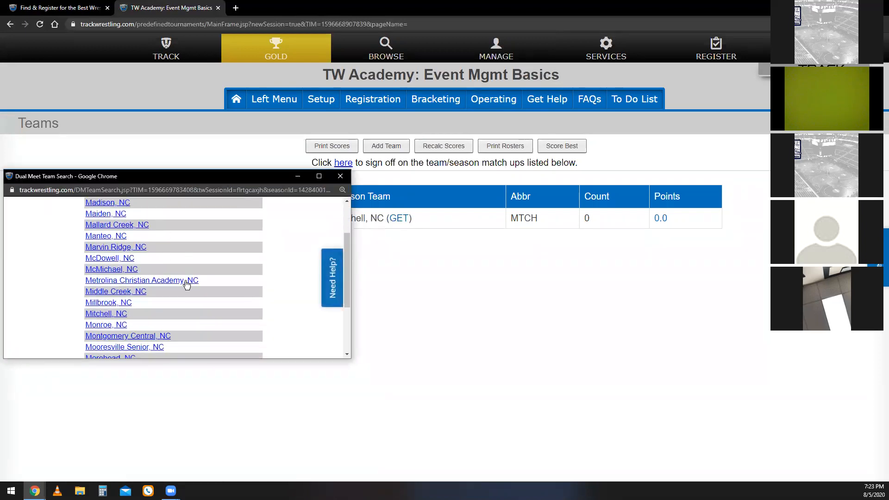
scroll(157, 294, down, 2)
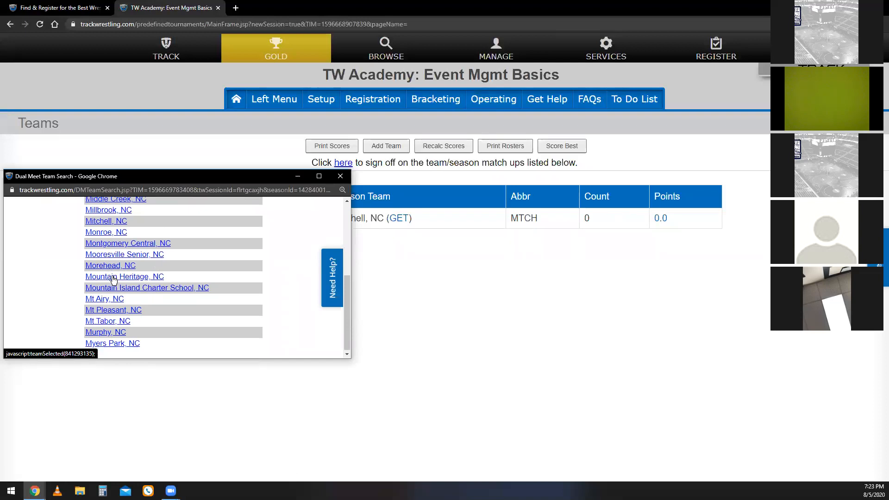
click(113, 277)
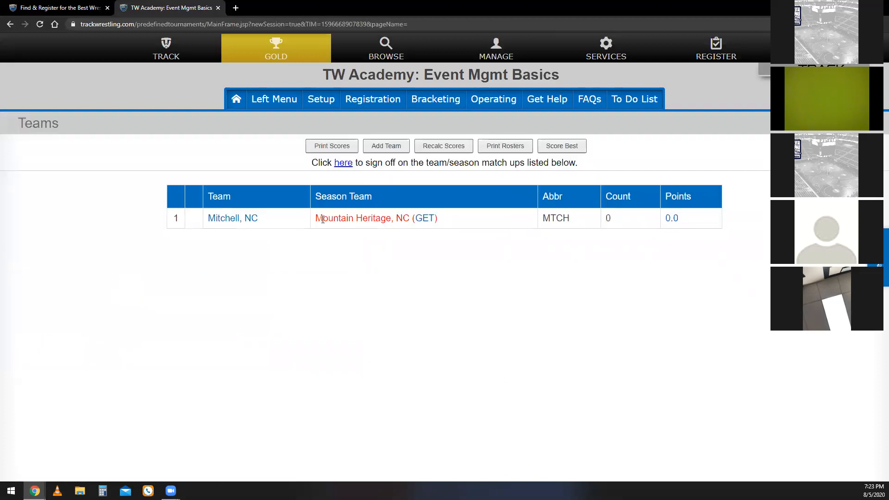
drag(322, 219, 410, 219)
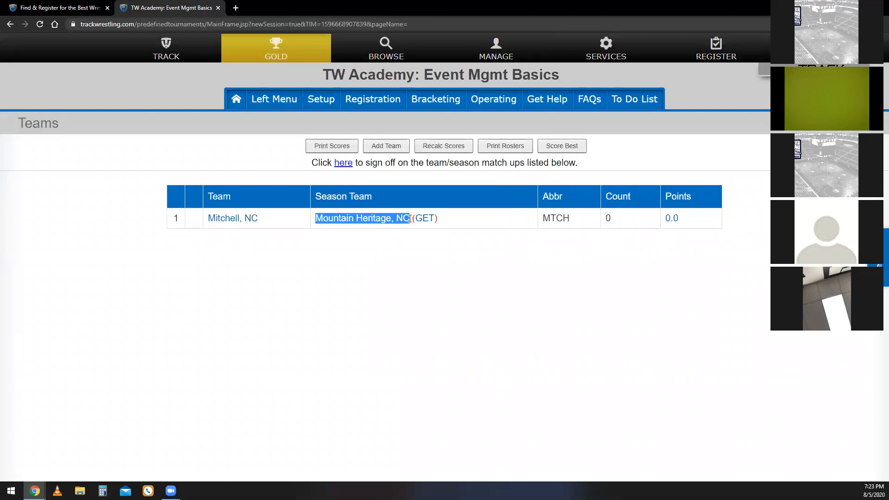
click(400, 262)
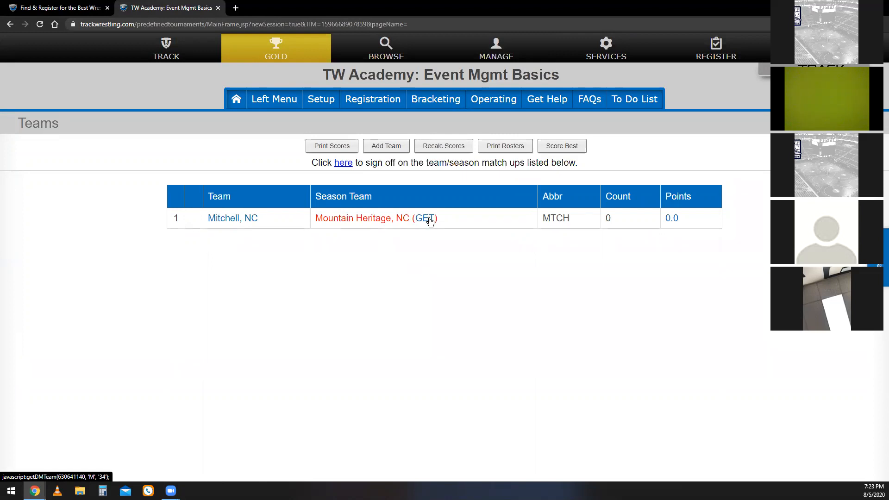
Change the team's season match from Mountain Heritage back to Mitchell, NC.
click(430, 220)
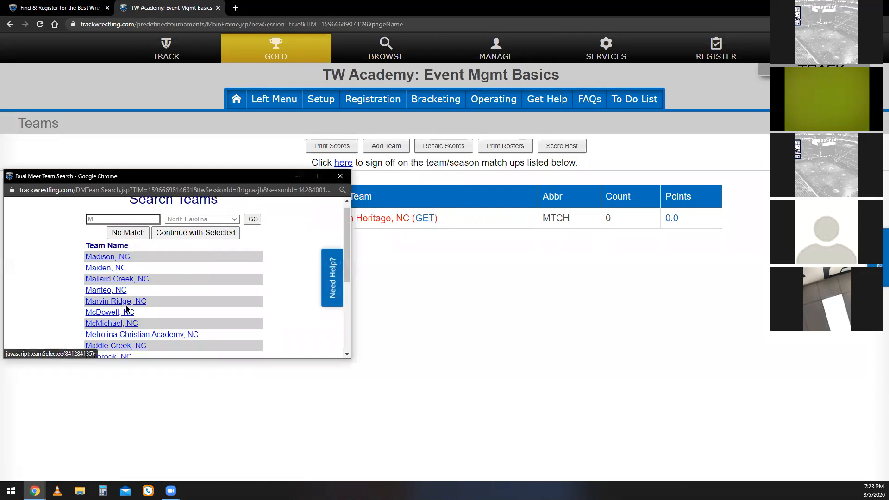
scroll(125, 311, down, 1)
click(118, 314)
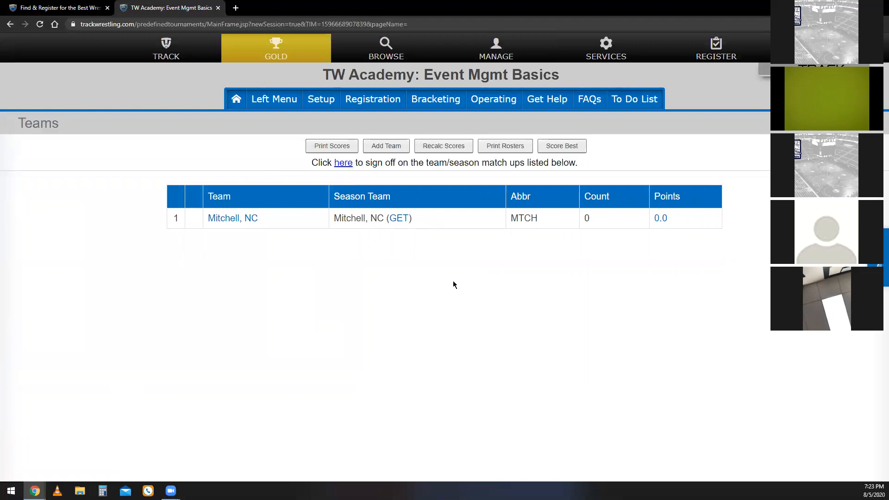
Mark the Mitchell team as having no season team match, and reassign it to the season team Mitchell, NC.
click(400, 219)
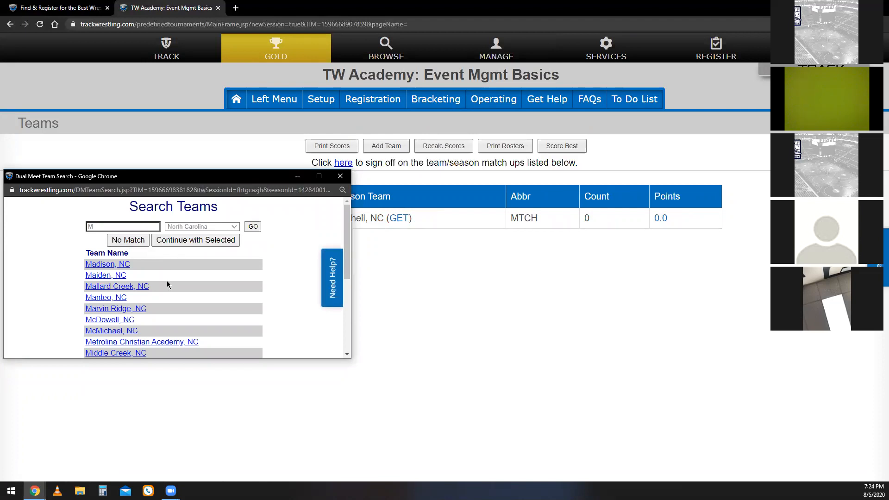
click(138, 241)
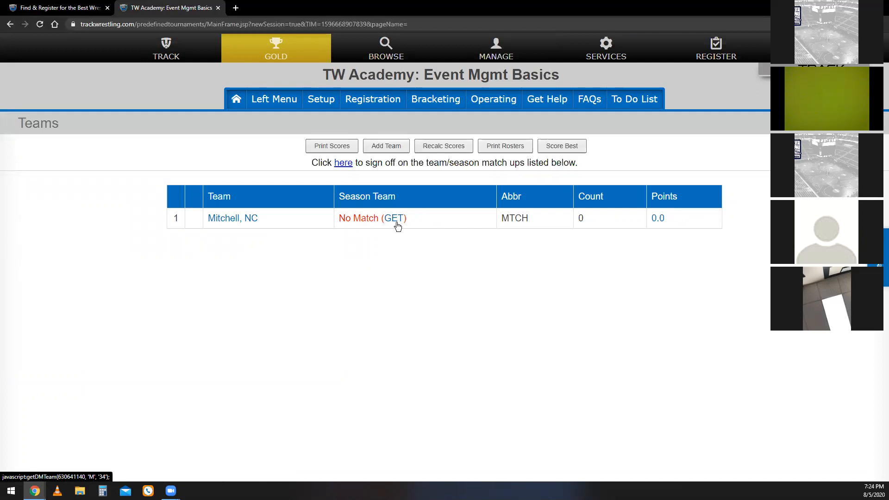
click(391, 219)
scroll(111, 332, down, 1)
click(111, 324)
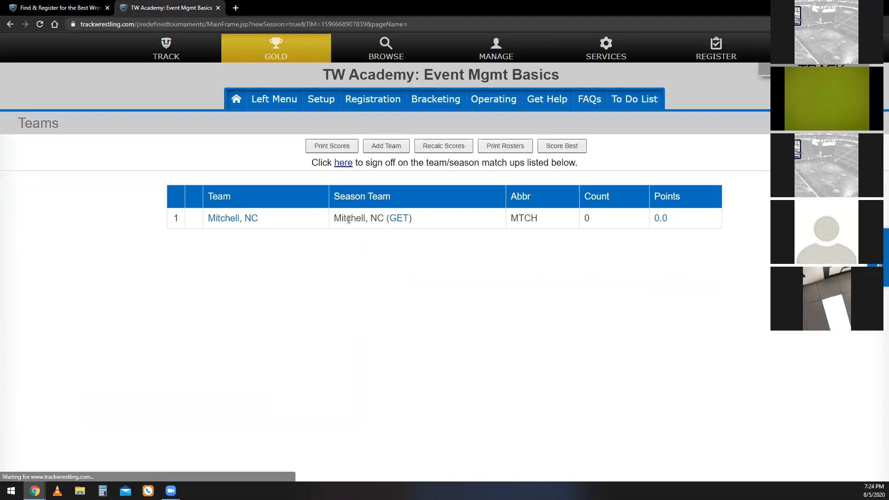
Edit the Mitchell team to set its abbreviation to MCHL, and save the team.
click(226, 221)
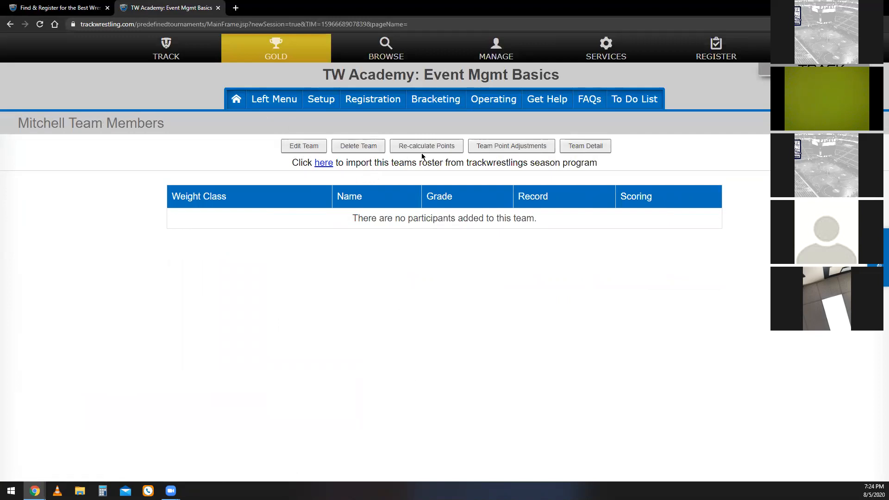
click(297, 146)
drag(445, 210, 400, 213)
key(Tab)
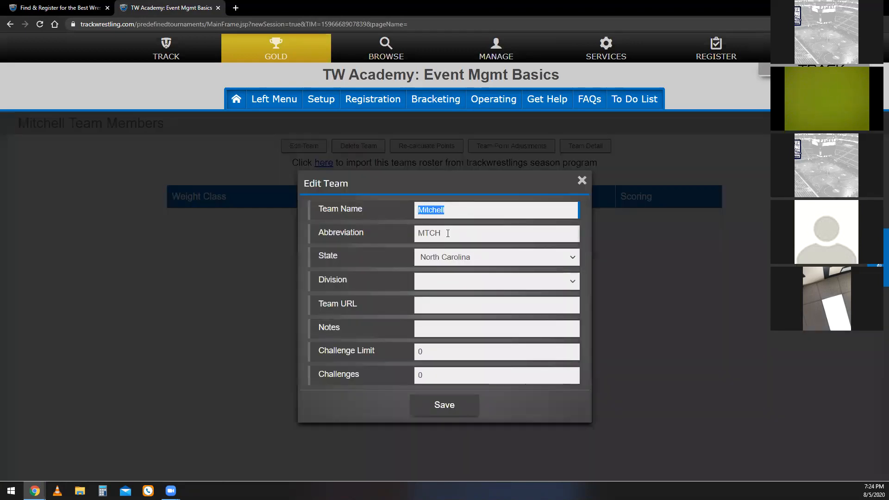
text(T)
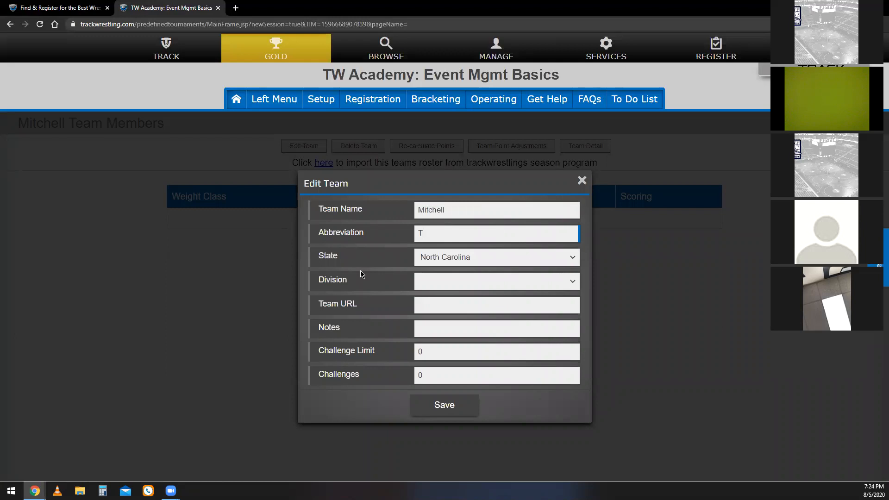
key(BackSpace)
text(MCHL)
click(451, 404)
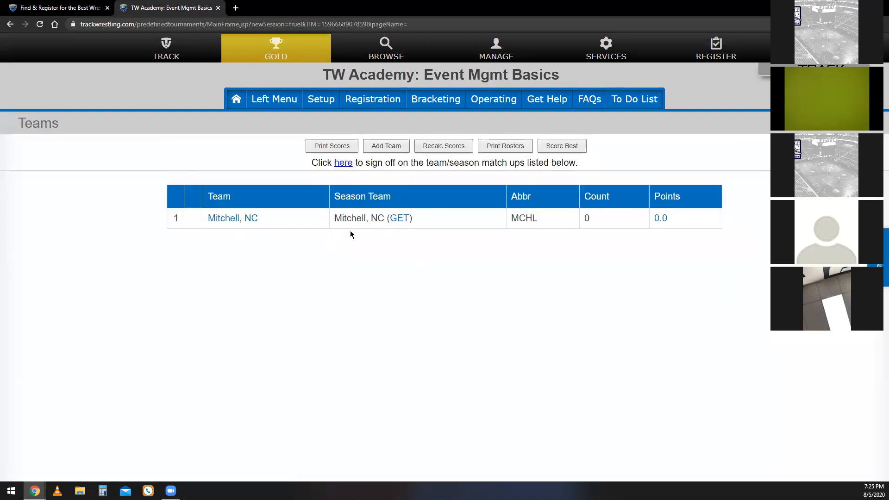
Add a team point adjustment of -1 with the reason USC to the Mitchell team, and close the adjustments window.
click(249, 219)
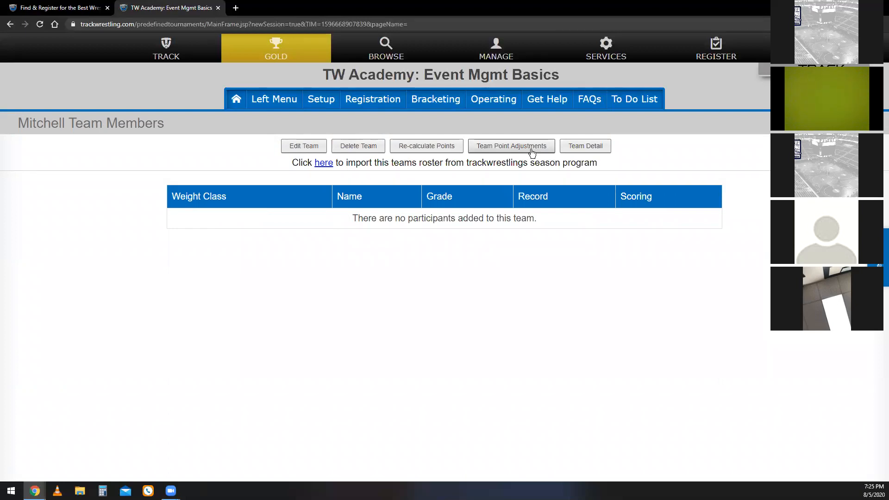
click(510, 147)
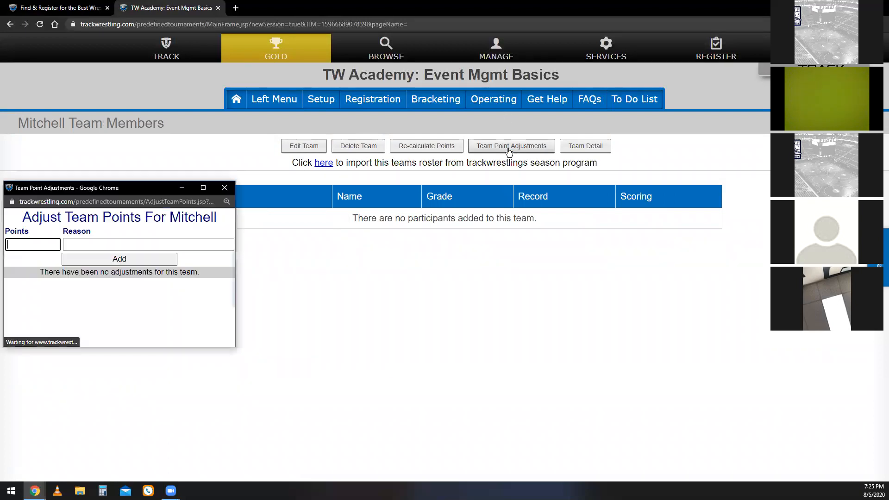
text(-1)
key(Tab)
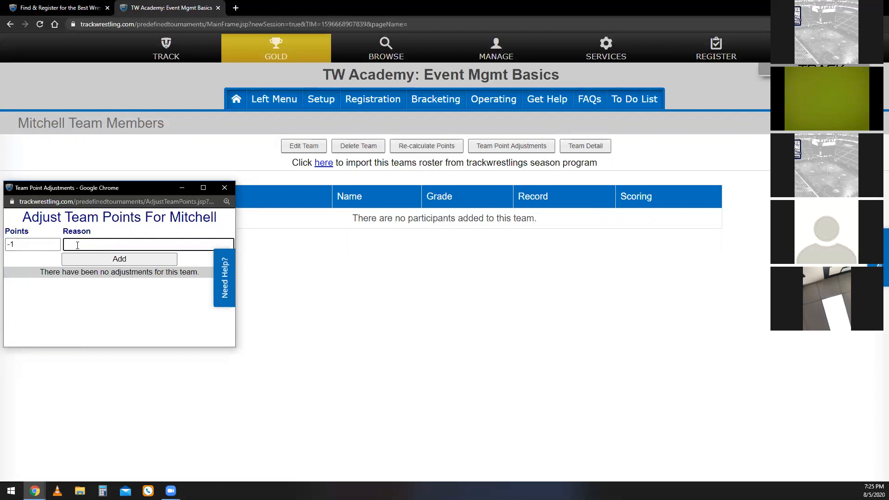
text(USC)
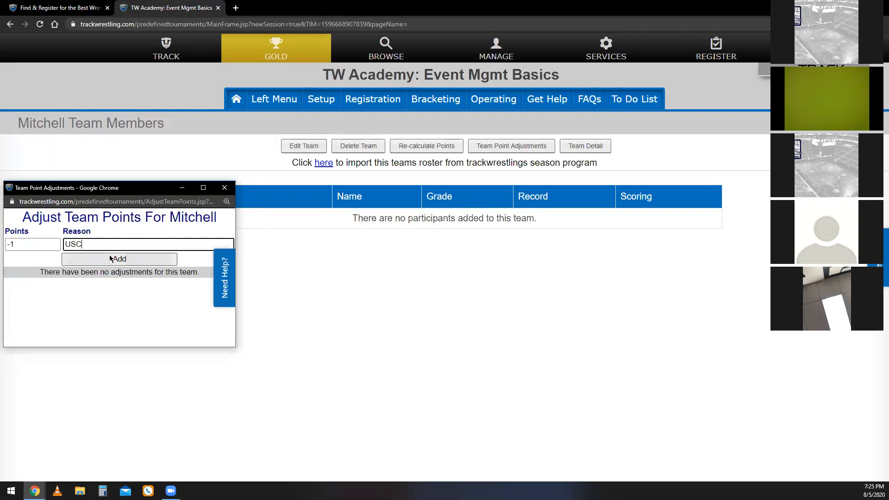
click(134, 264)
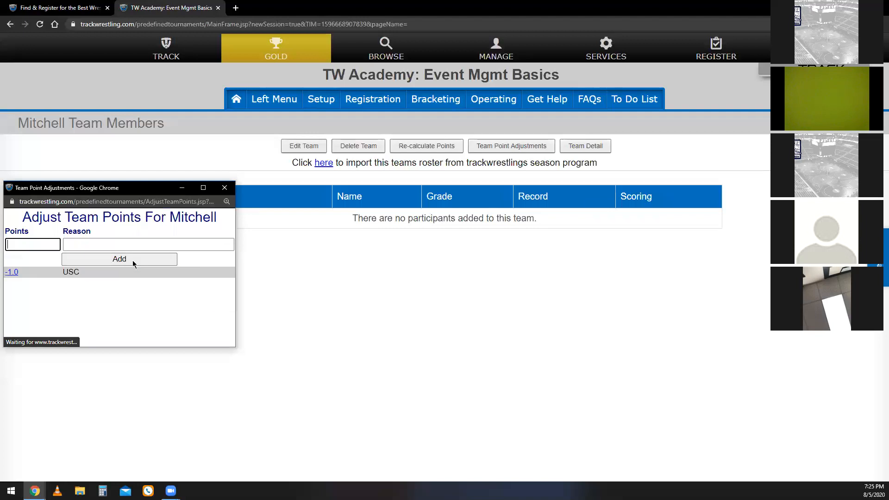
click(224, 189)
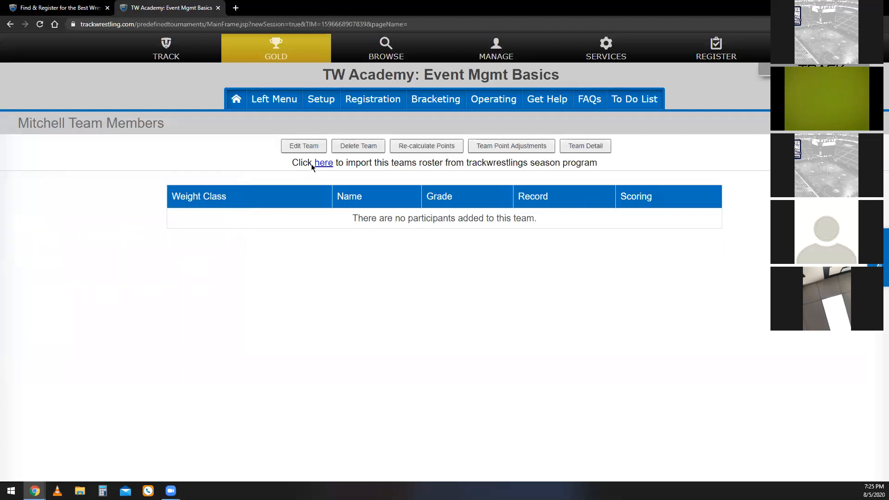
Delete the -1.0 USC point adjustment from the Mitchell team, and close the adjustments window.
click(491, 104)
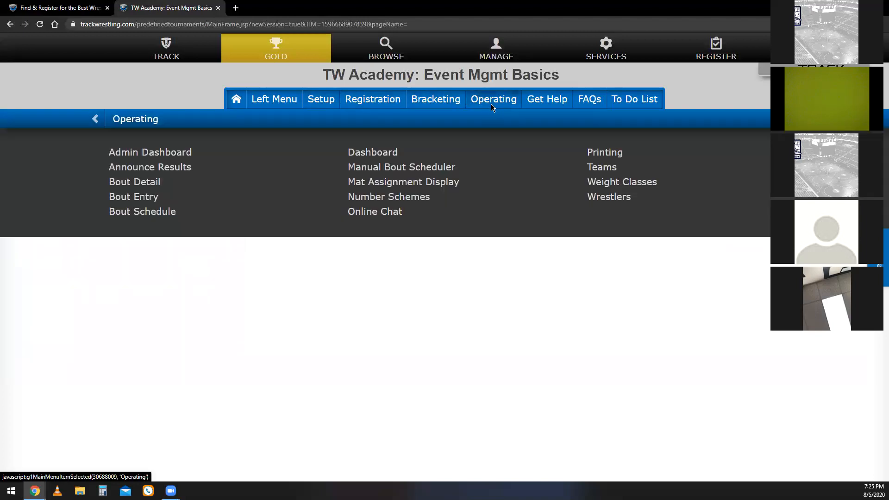
click(593, 168)
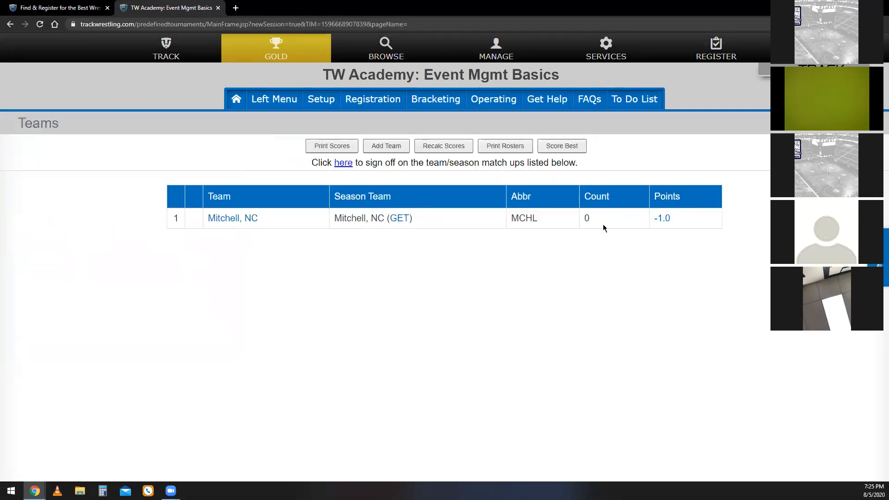
click(251, 227)
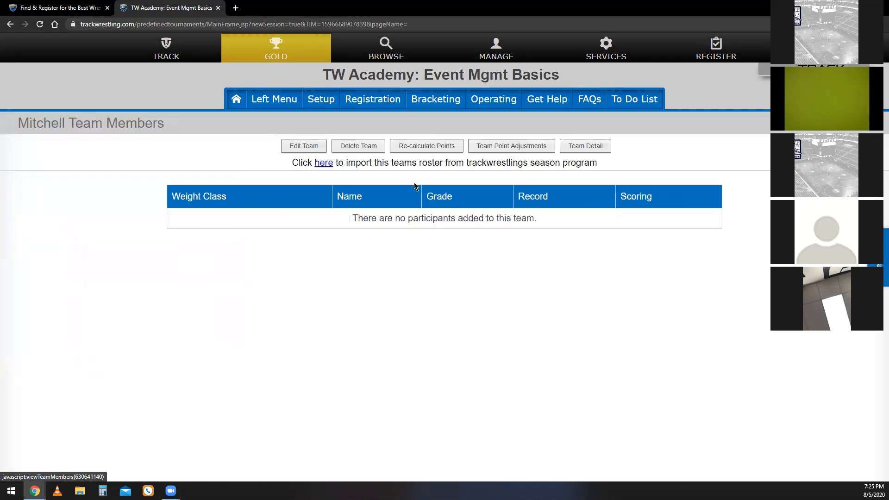
click(547, 151)
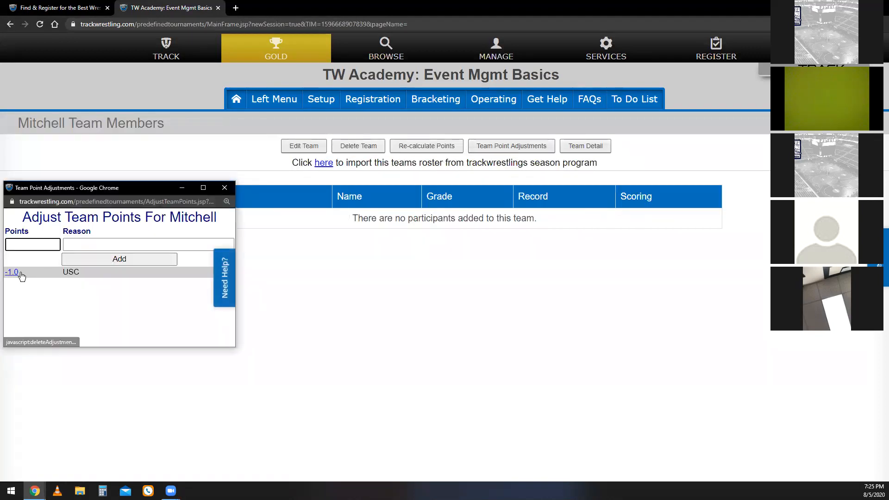
click(12, 272)
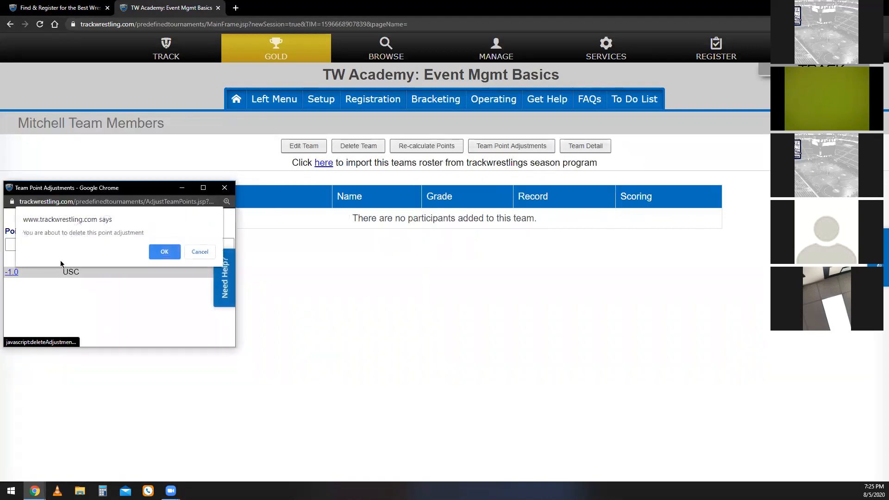
click(165, 252)
click(225, 187)
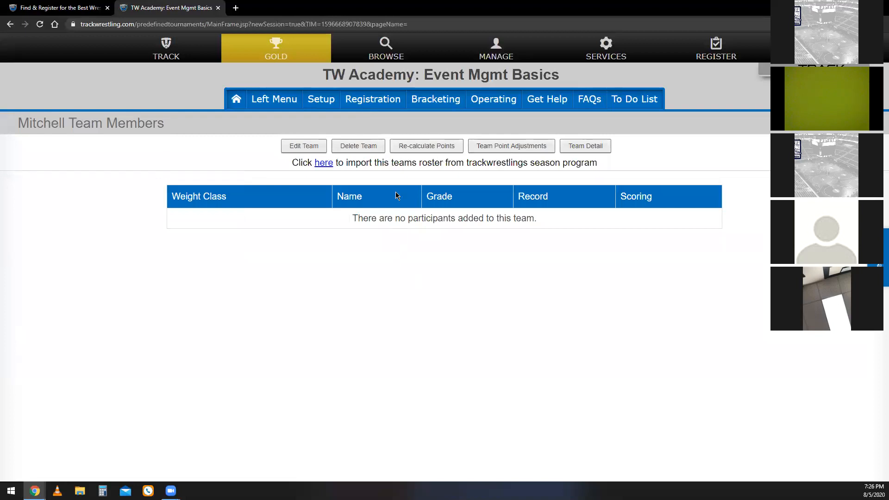
Add a weight class named 106 with a max weight of 106 and the bracket type 8 Man WB-3rd Place 4.
click(324, 108)
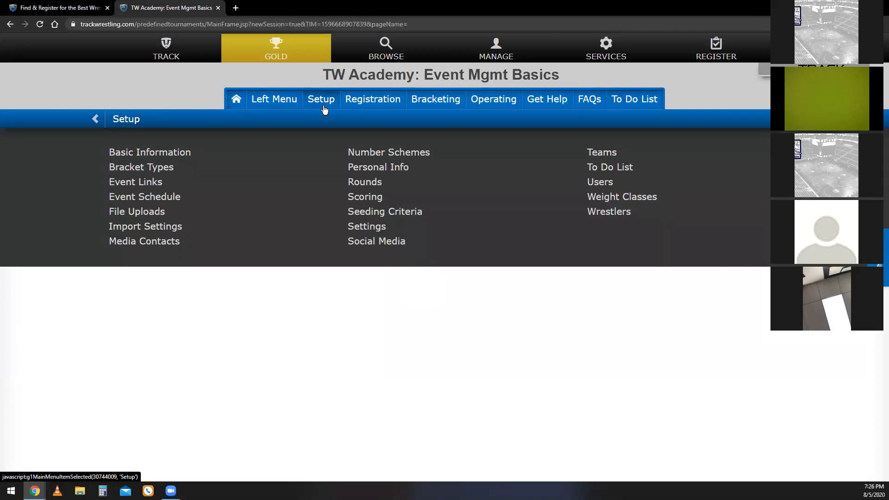
click(648, 197)
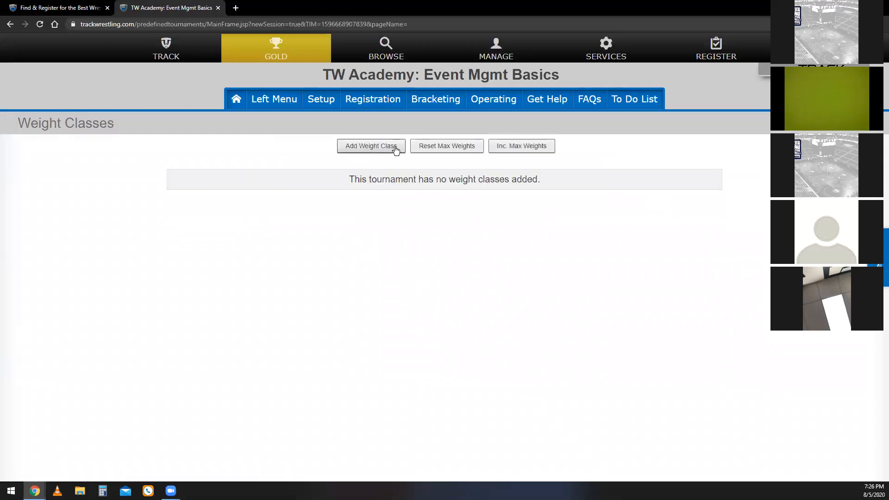
click(395, 149)
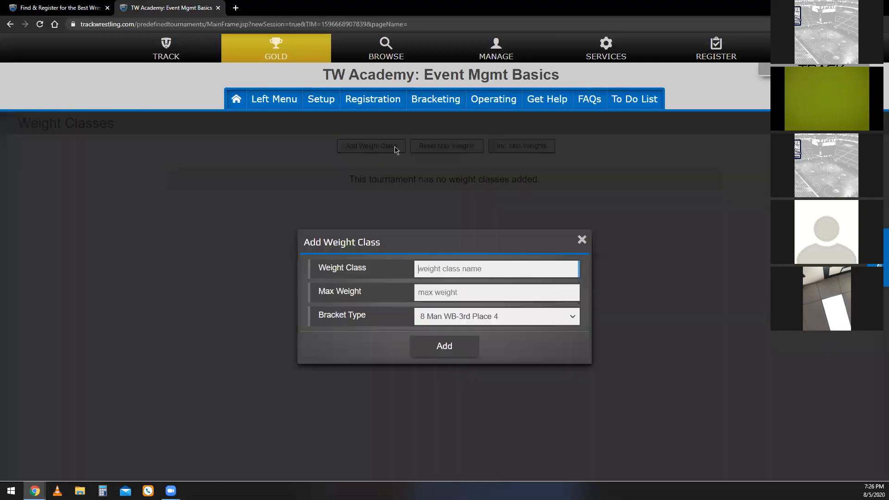
text(106)
key(Tab)
text(106)
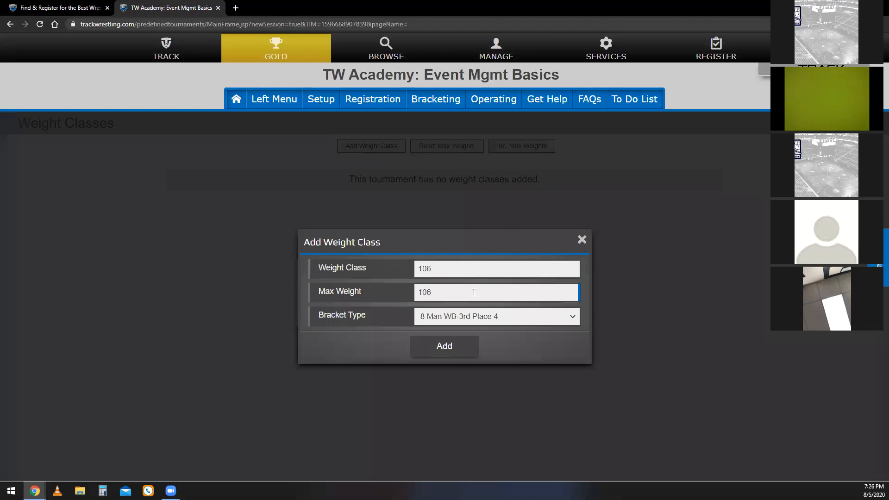
key(BackSpace)
text(8)
key(BackSpace)
text(6)
click(454, 347)
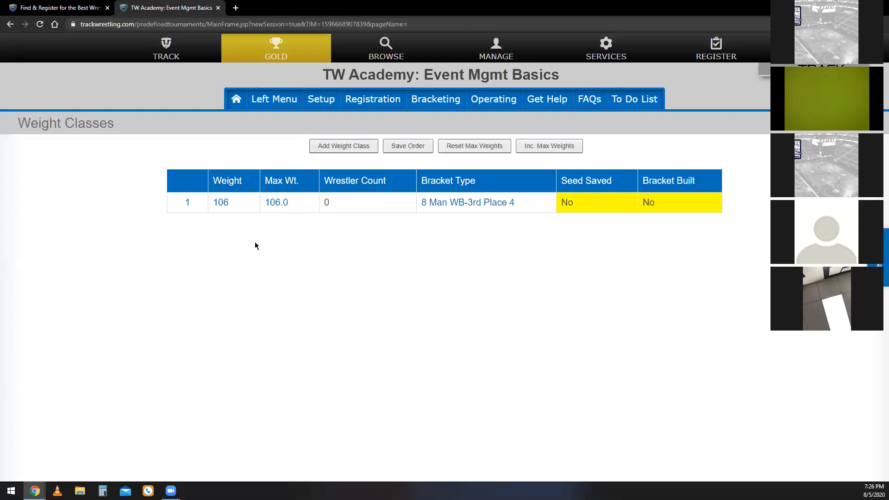
Rename the 106 weight class to 106A.
click(224, 204)
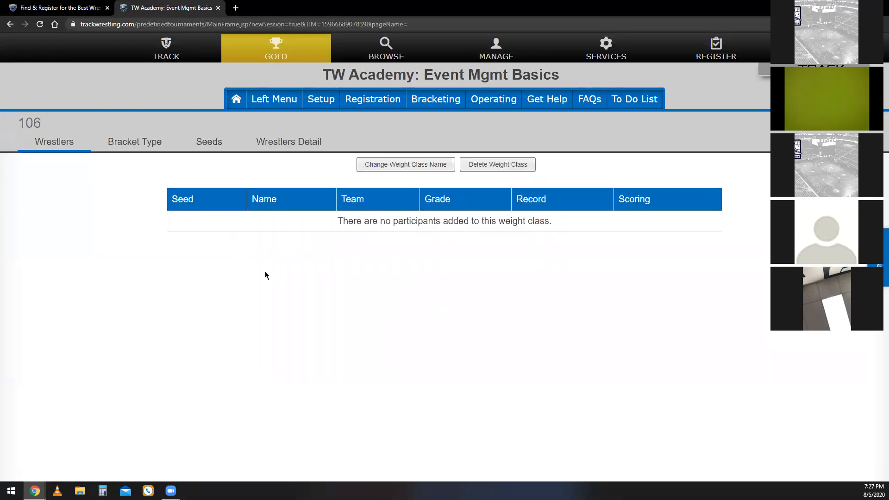
click(378, 168)
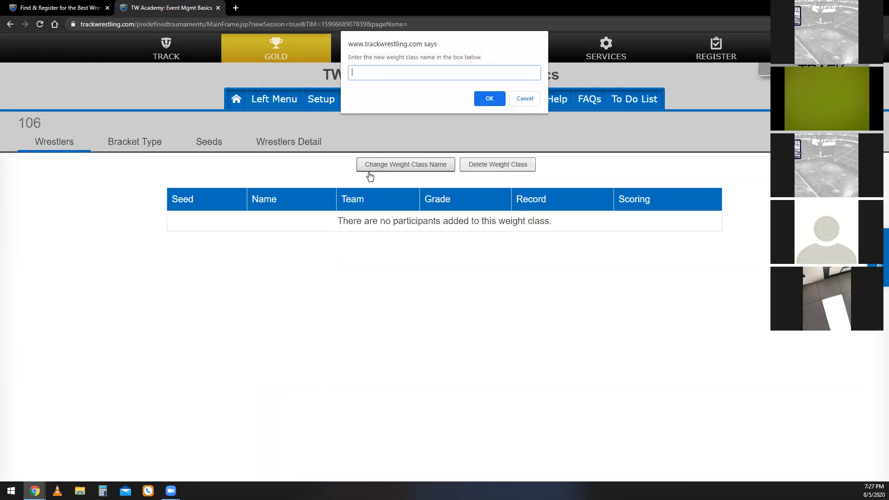
text(106A)
key(Return)
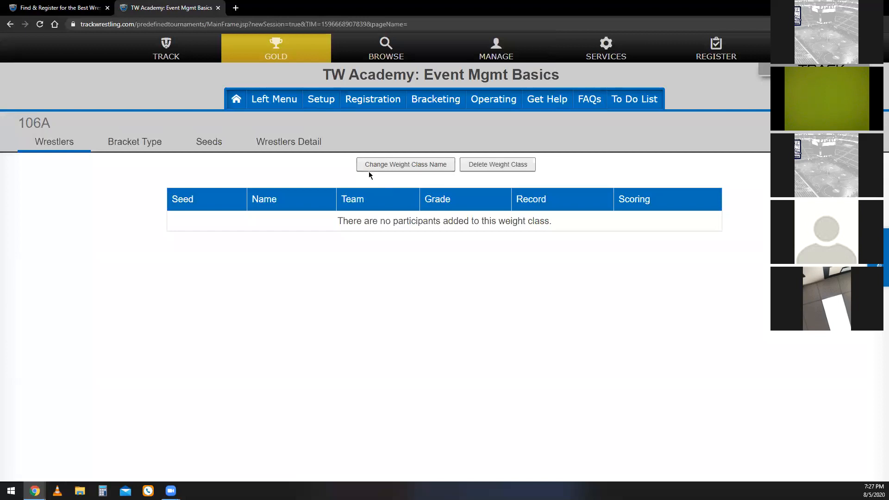
Rename the 106A weight class back to 106, and start deleting the weight class but cancel the deletion.
drag(52, 125, 36, 124)
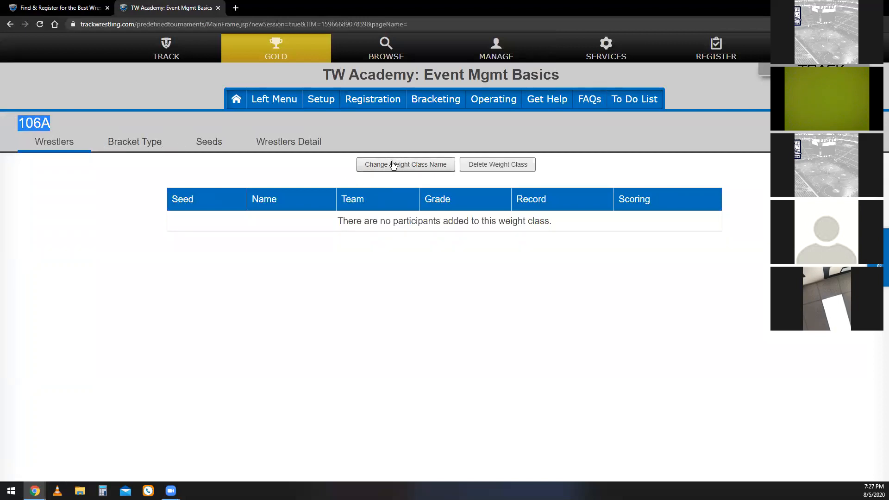
click(370, 168)
text(106)
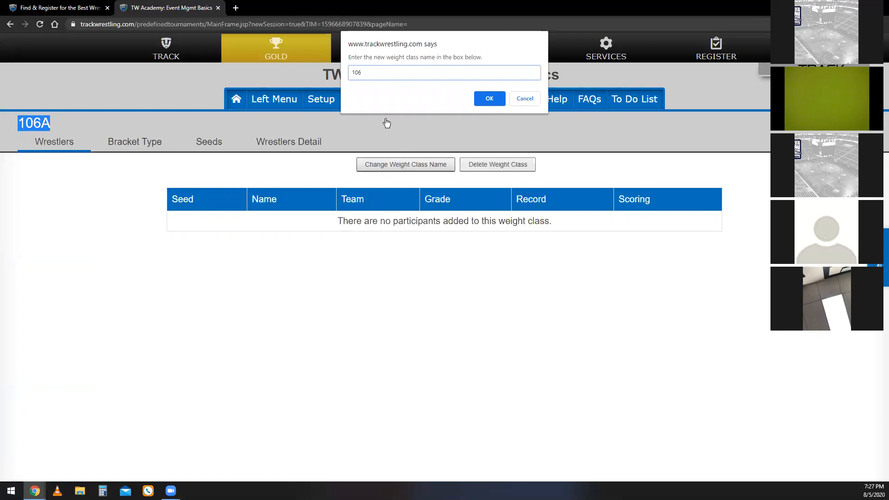
key(Return)
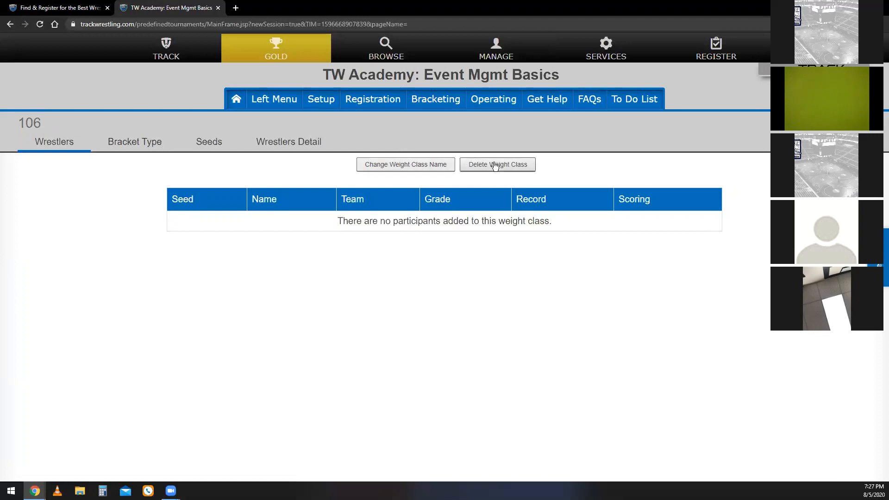
click(495, 166)
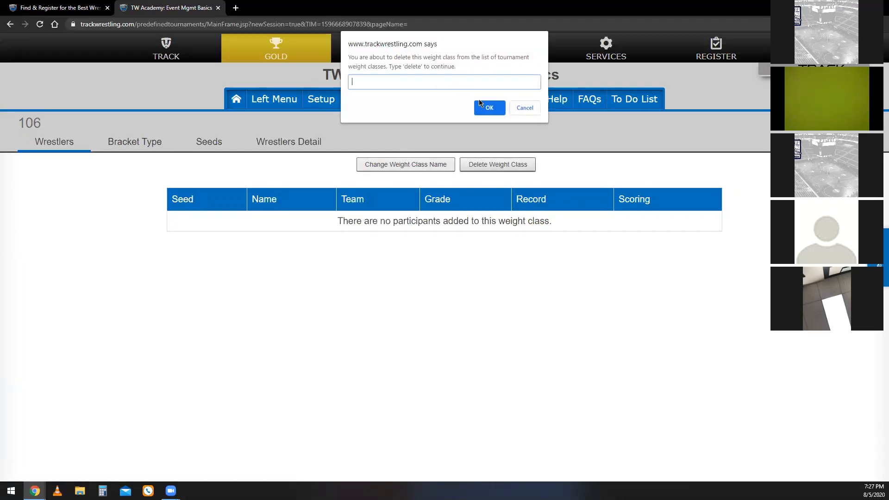
click(524, 108)
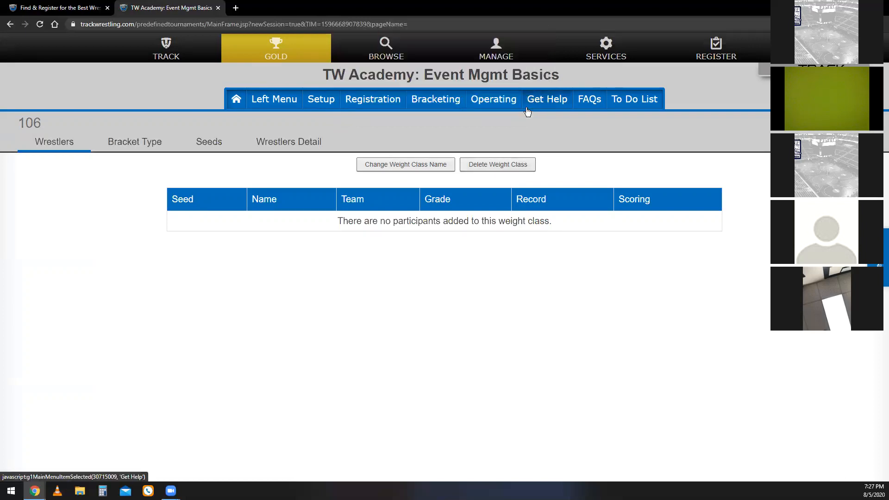
Add a weight class named 113 with a max weight of 113 and the bracket type 8 Man WB-3rd Place 4.
click(331, 107)
click(640, 200)
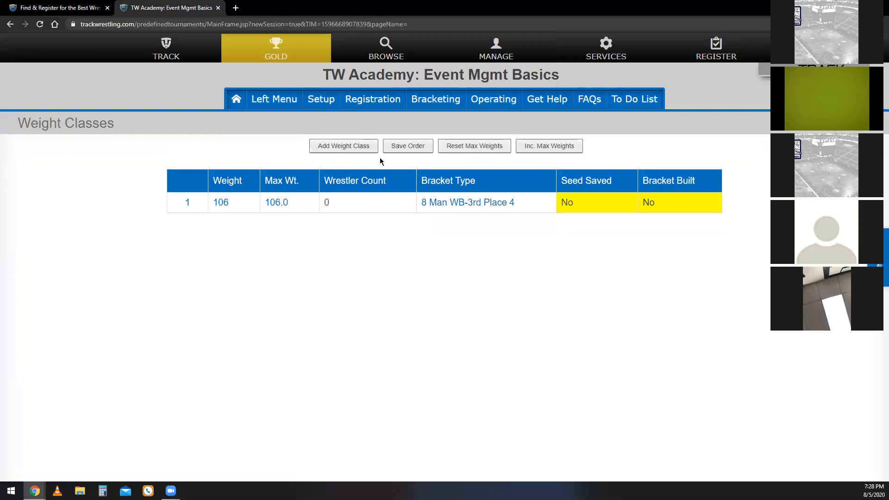
click(361, 151)
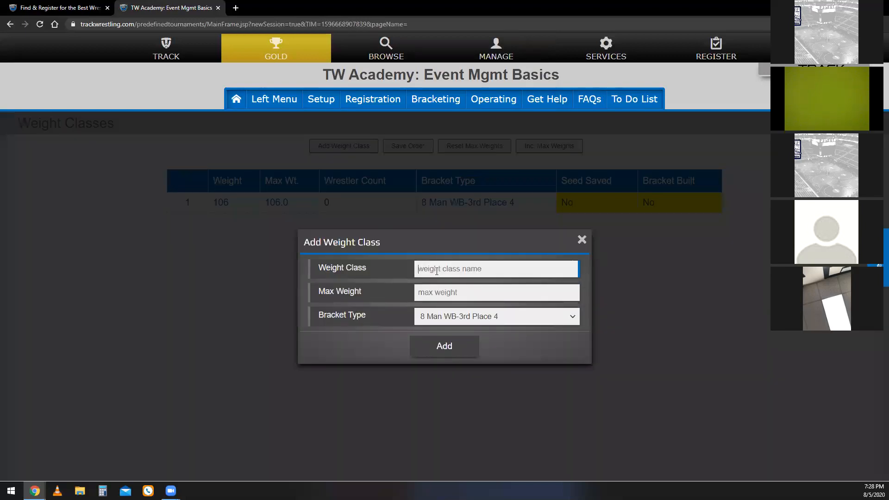
text(113)
key(Tab)
click(457, 345)
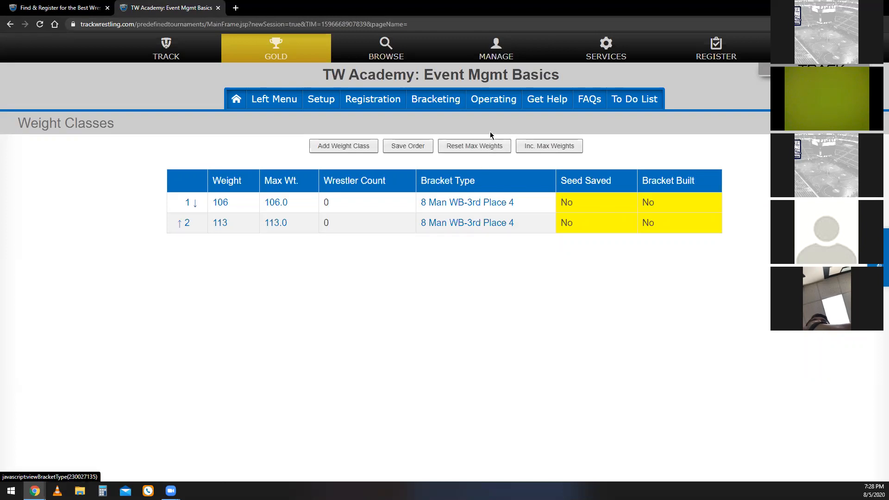
Open the event's wrestlers list, and fill the weight classes with a participant in every weight class for every team.
click(492, 105)
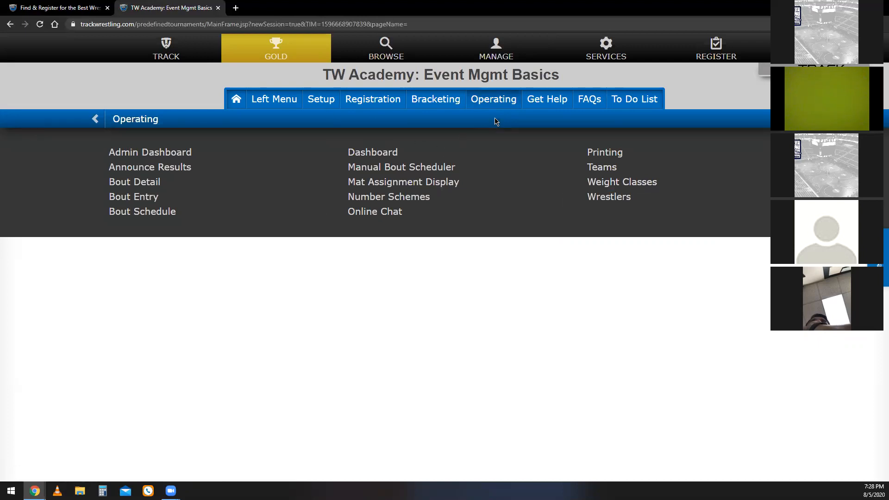
click(601, 199)
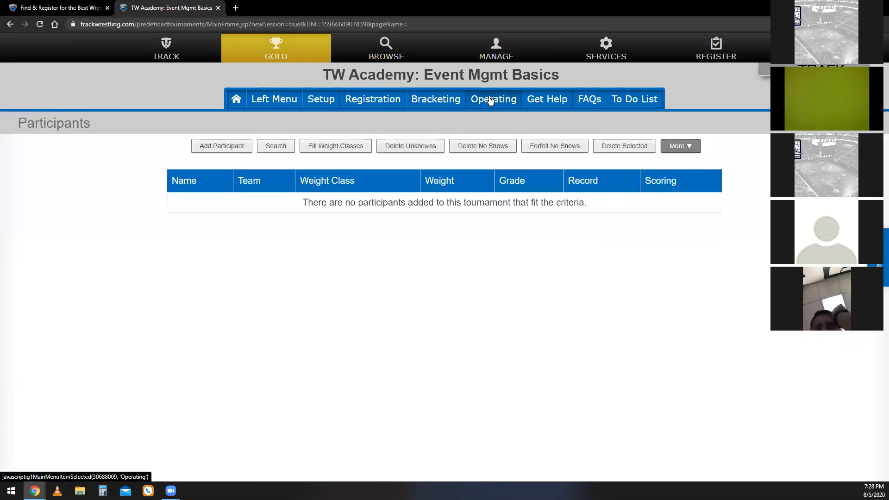
click(325, 104)
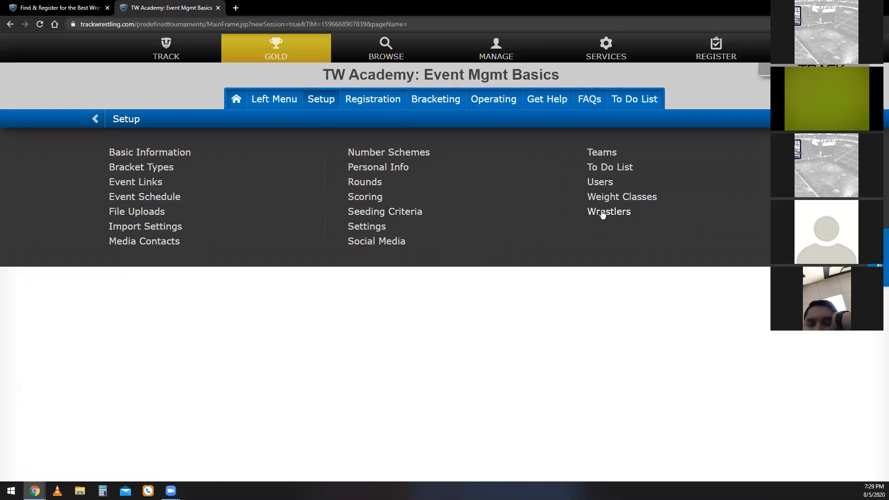
click(388, 100)
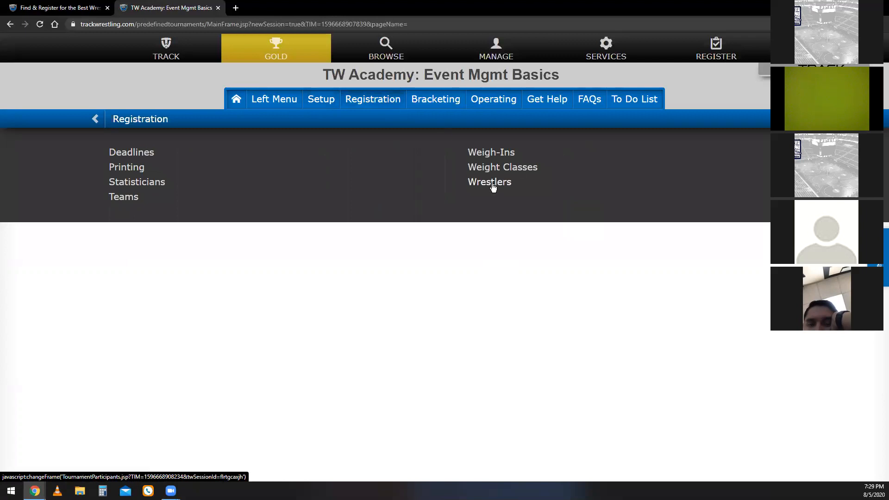
click(325, 105)
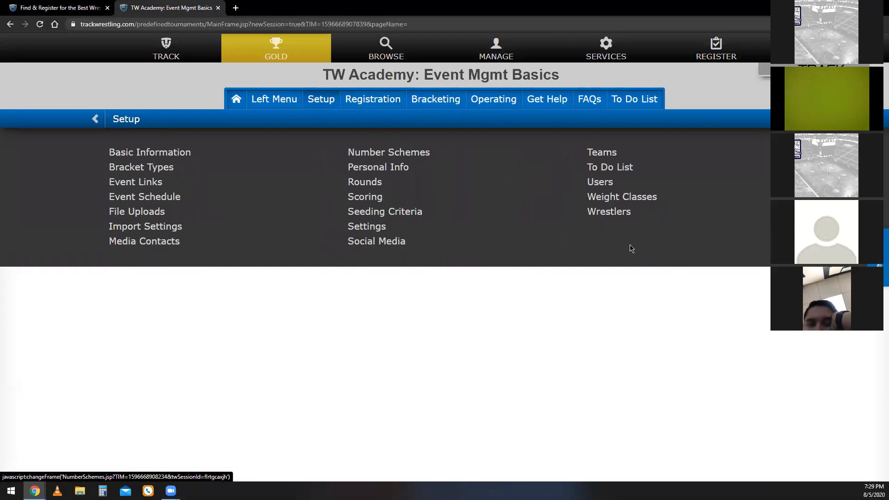
click(603, 216)
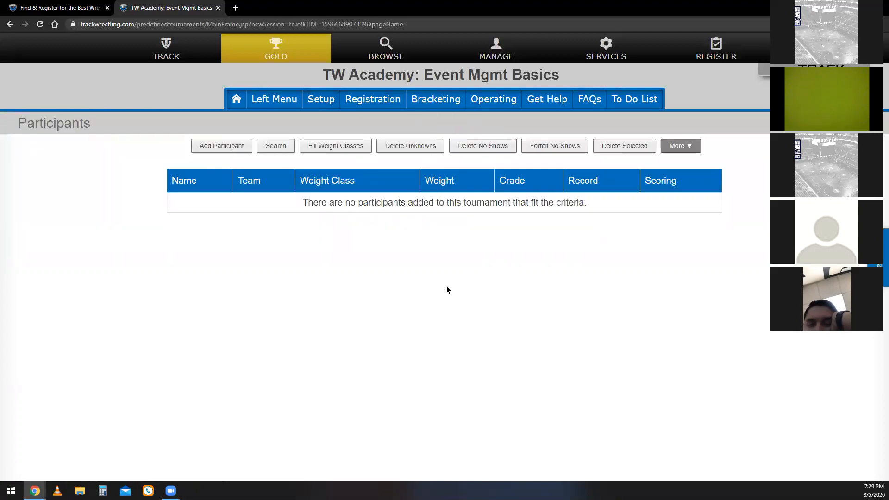
click(333, 157)
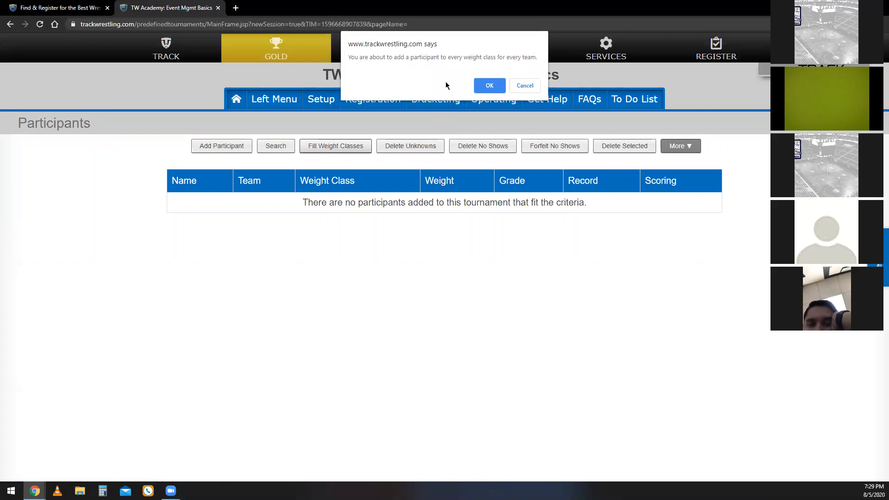
click(490, 86)
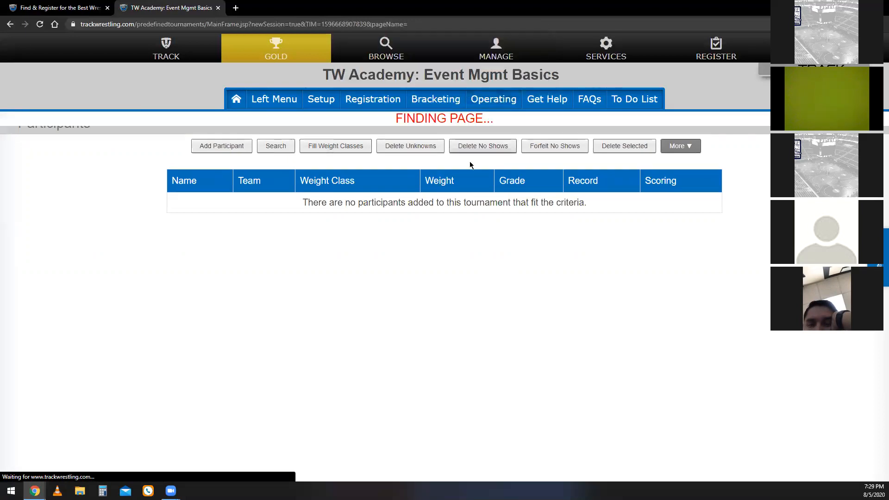
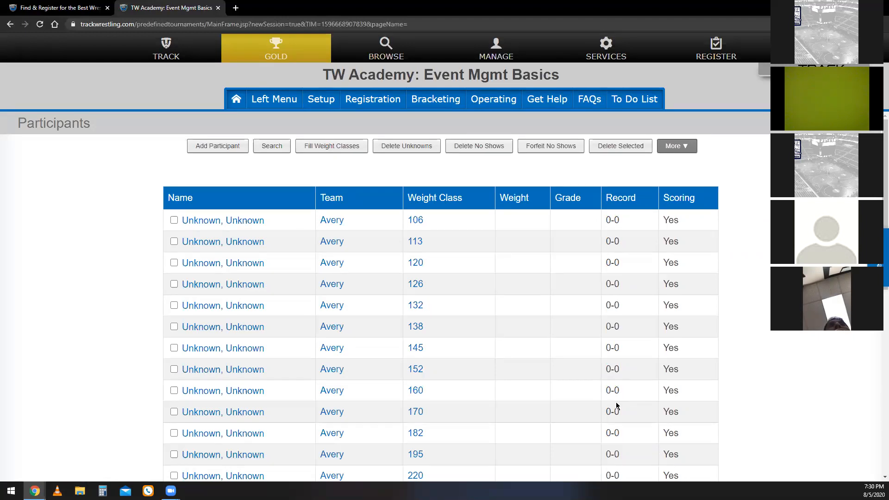
Open the event's statistician users and add team statisticians for every team.
click(316, 111)
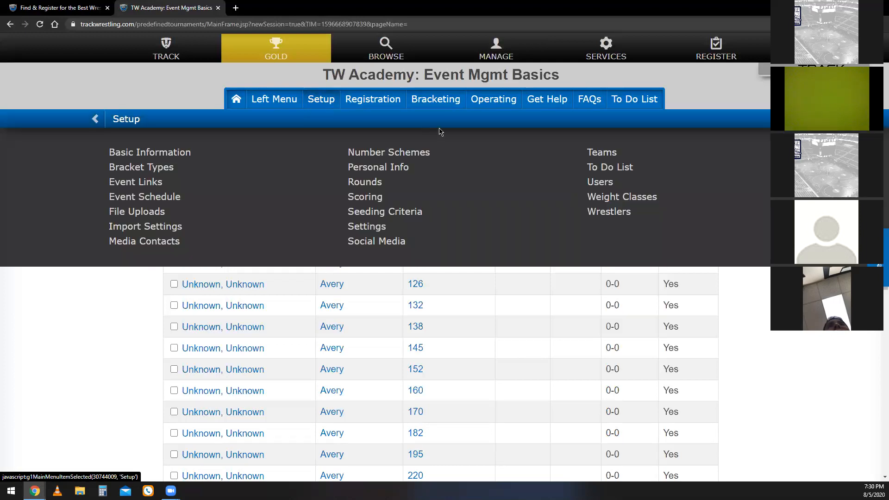
click(601, 185)
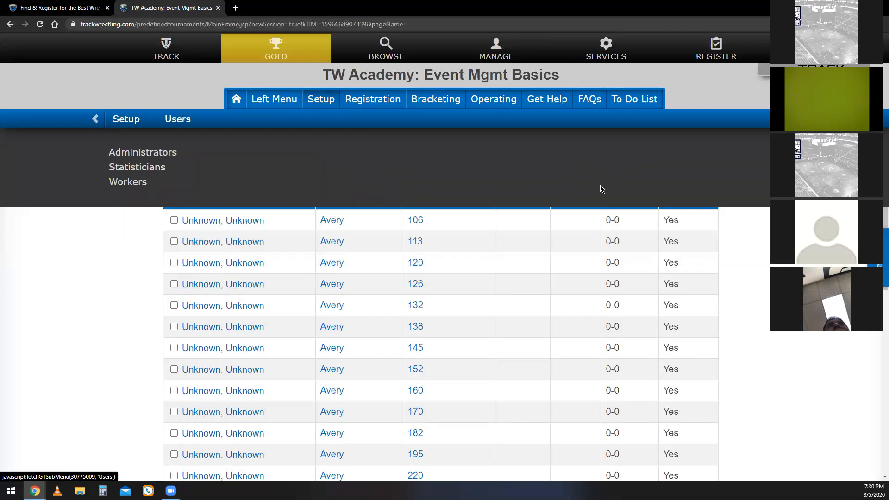
click(158, 175)
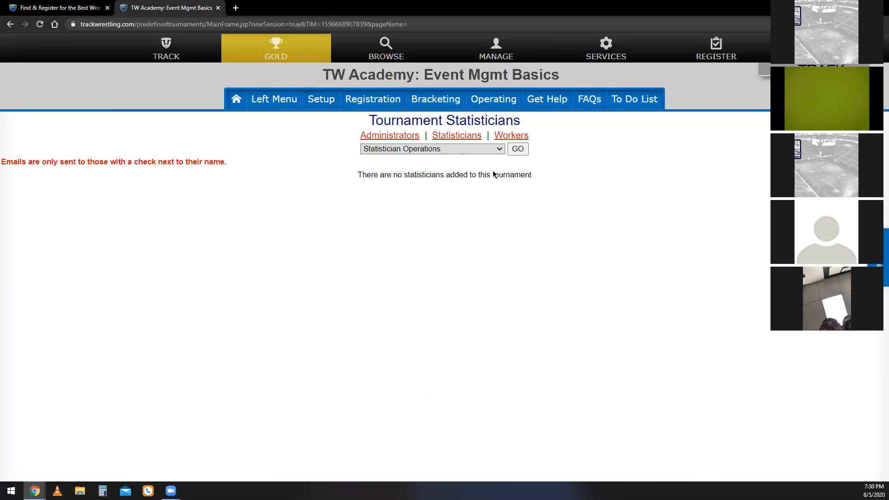
click(495, 148)
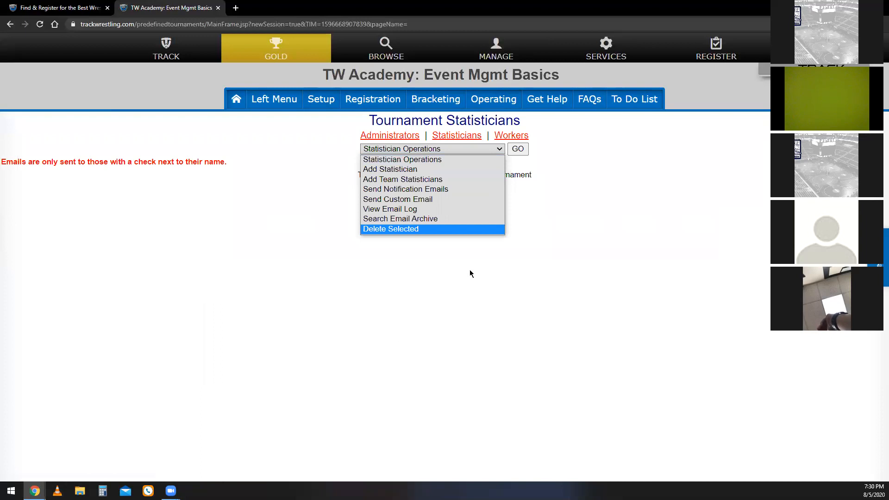
click(473, 176)
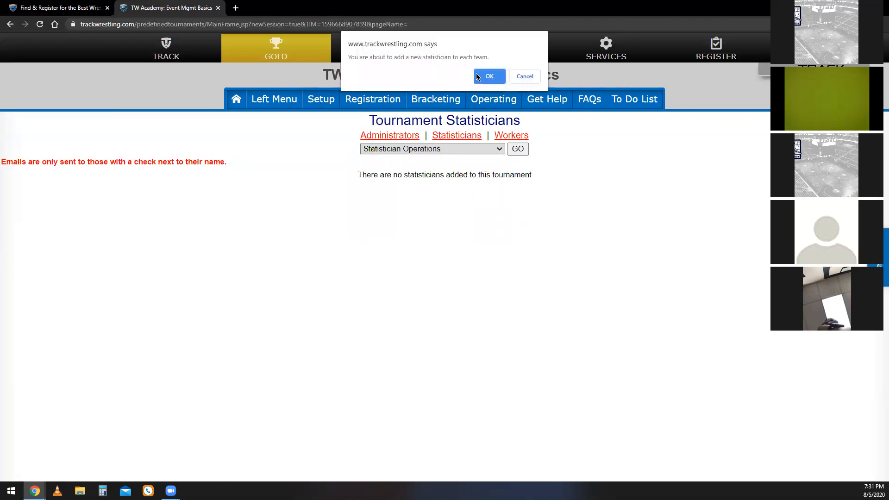
click(489, 76)
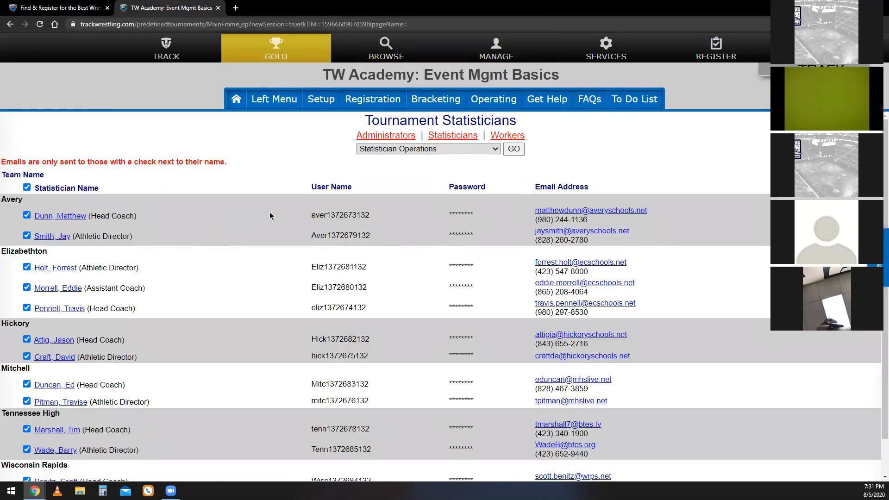
scroll(387, 364, down, 1)
scroll(387, 363, up, 1)
Start sending notification emails to all statisticians, fill in the sender's name, phone number and email, and close the form without sending.
click(477, 149)
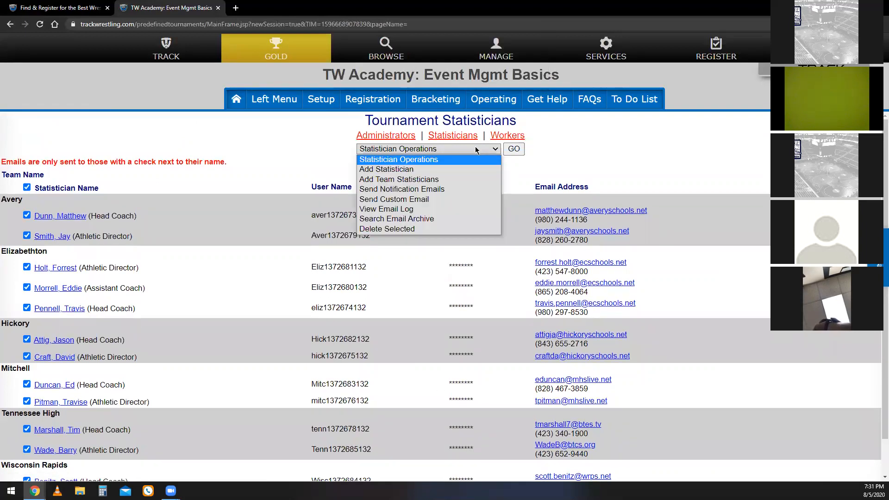
click(469, 190)
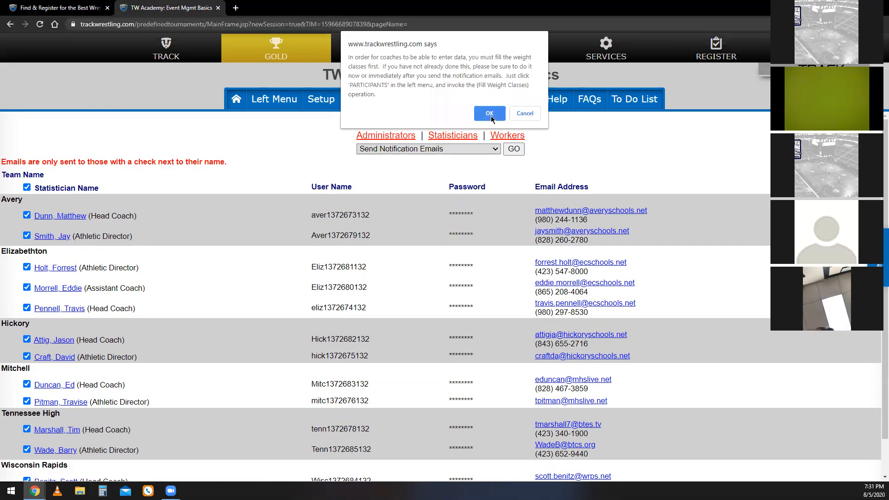
click(489, 113)
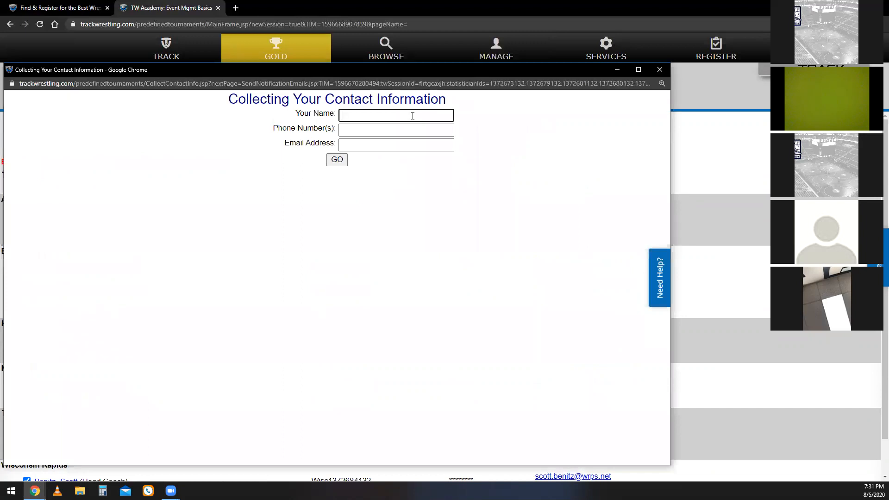
text(TW)
key(Tab)
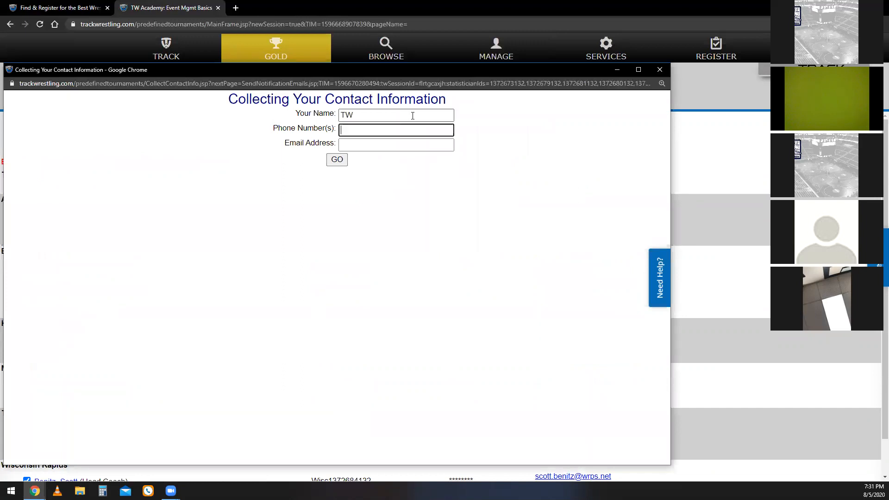
text(1234567890)
key(Tab)
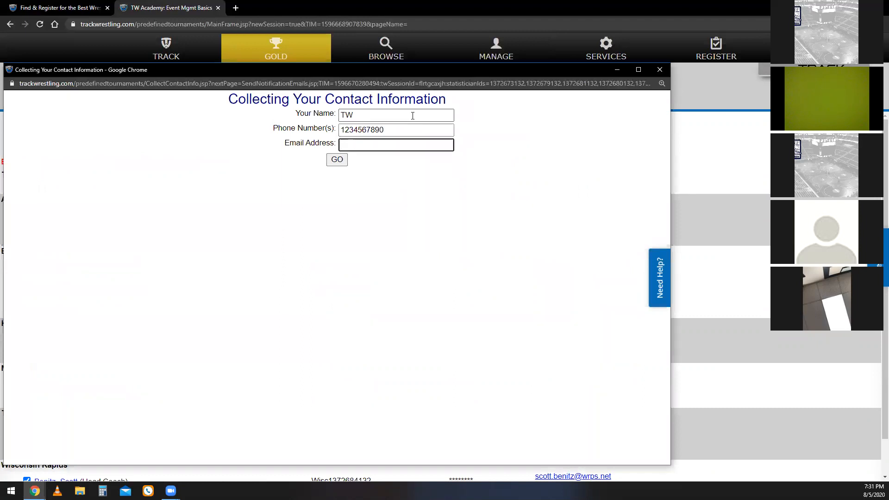
text(noreply)
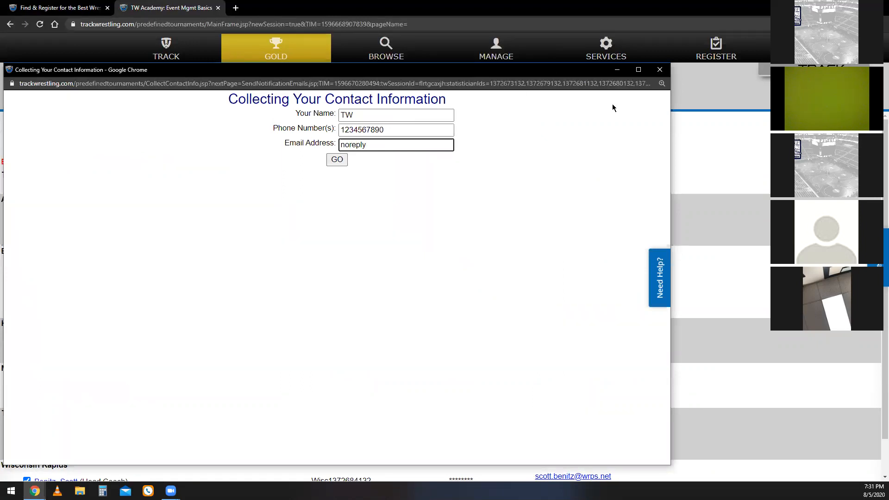
click(661, 73)
click(661, 77)
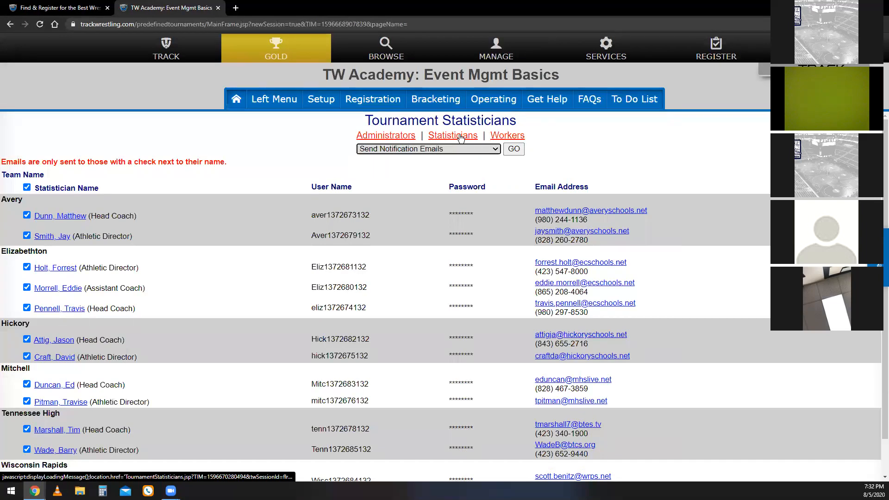
Examine the fields and team choices for adding a single statistician, and hide the form without adding anyone.
click(456, 149)
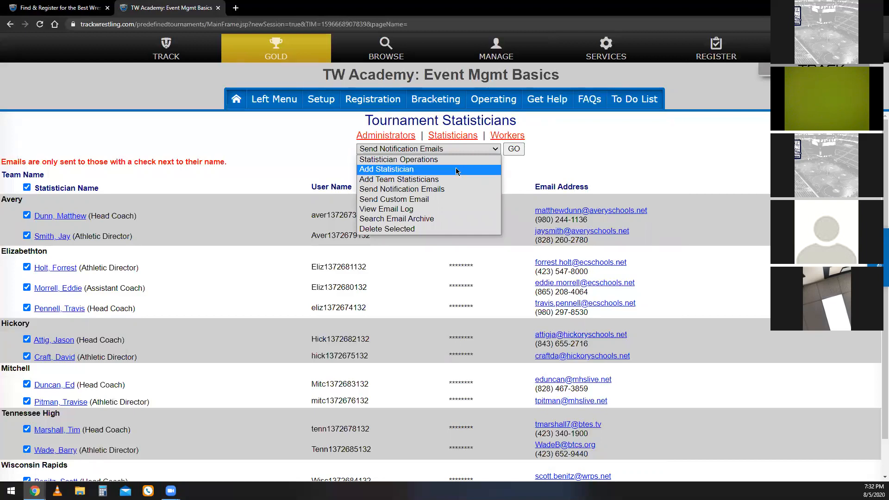
click(455, 169)
click(468, 204)
click(466, 218)
click(469, 233)
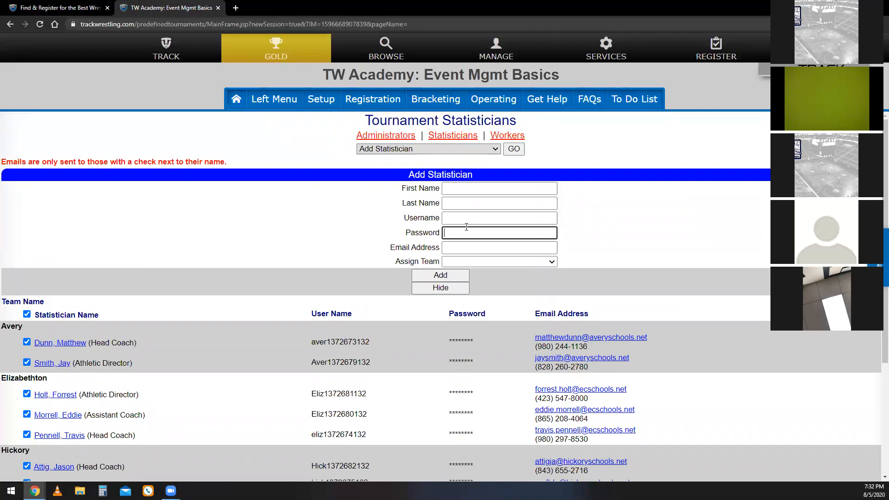
click(476, 249)
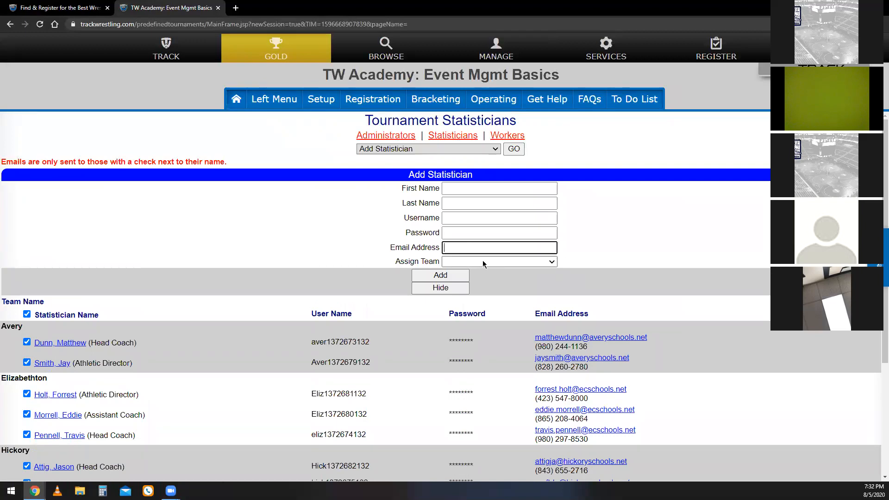
click(492, 261)
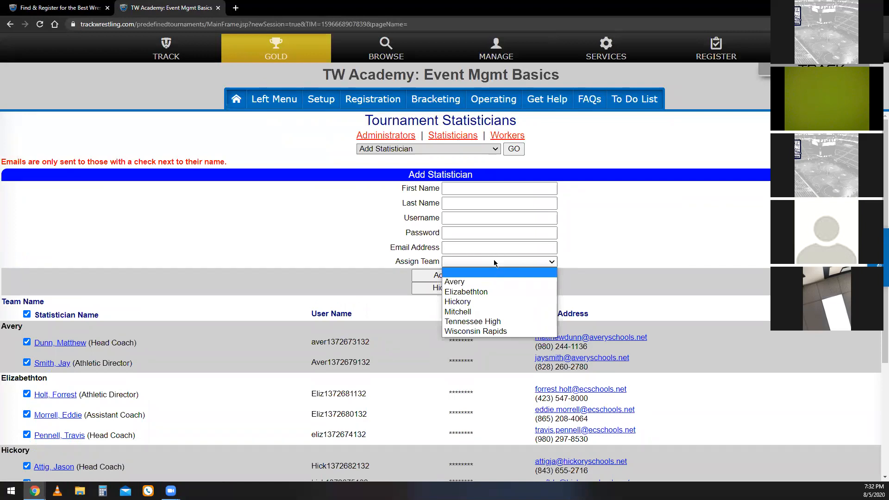
click(495, 264)
click(464, 284)
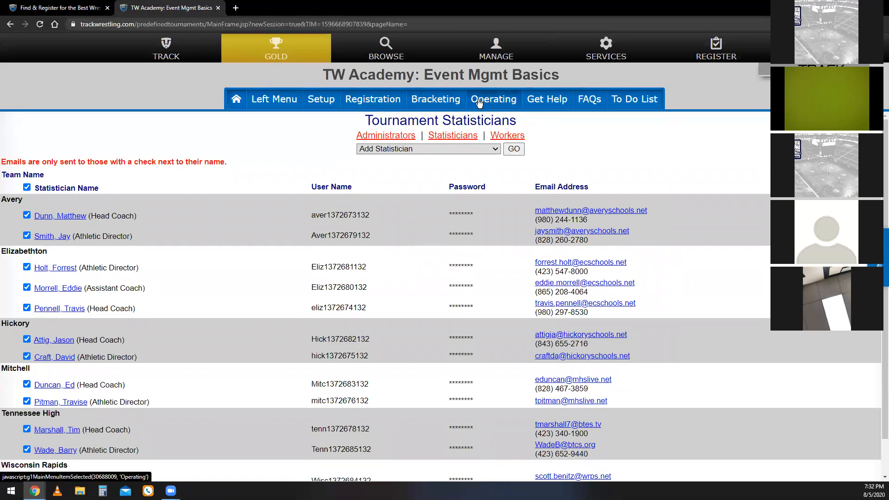
Open the event's number schemes and start a new scheme named Upper covering weights 106 through 145.
click(320, 106)
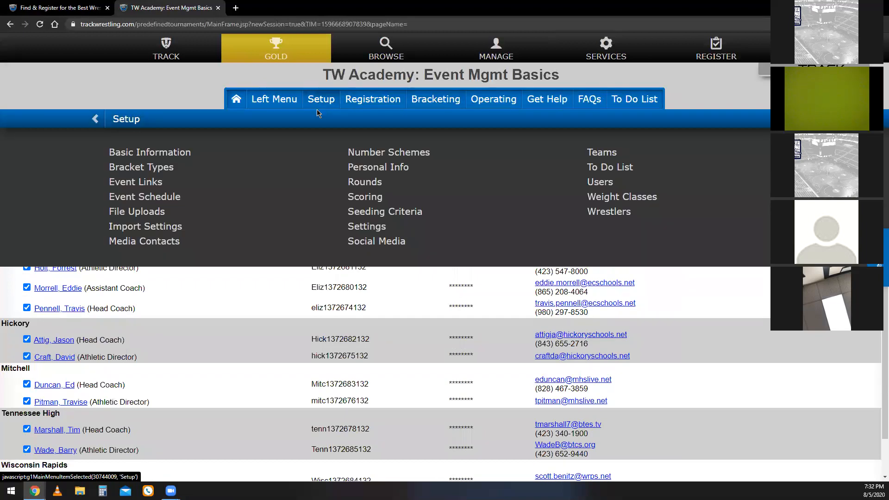
click(378, 154)
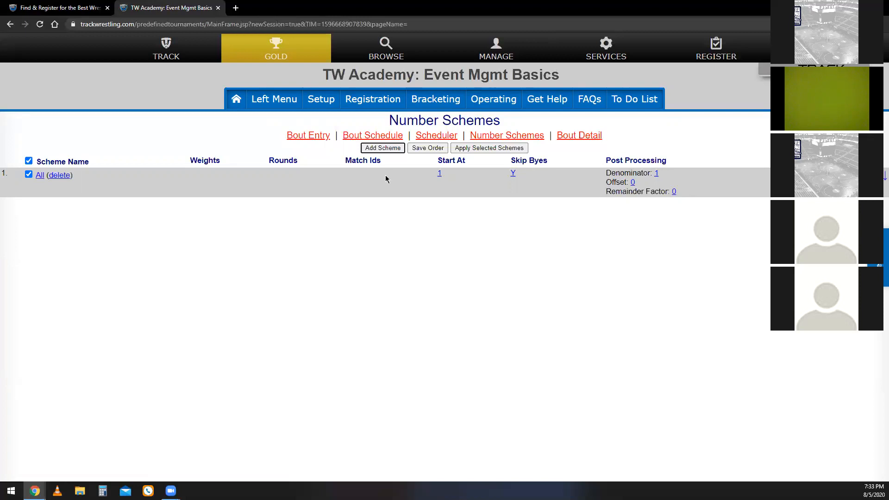
click(388, 148)
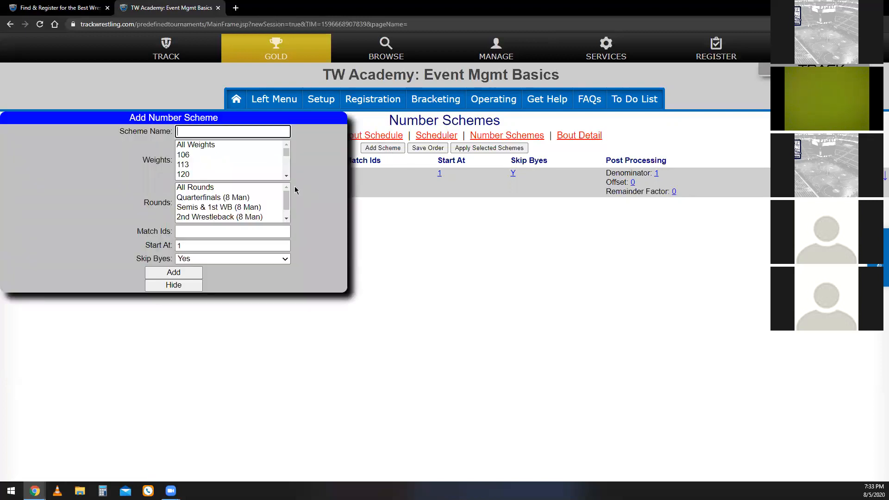
text(Upper)
click(228, 156)
scroll(228, 156, down, 1)
shift+click(228, 156)
scroll(227, 158, down, 1)
scroll(227, 158, down, 1)
shift+click(228, 156)
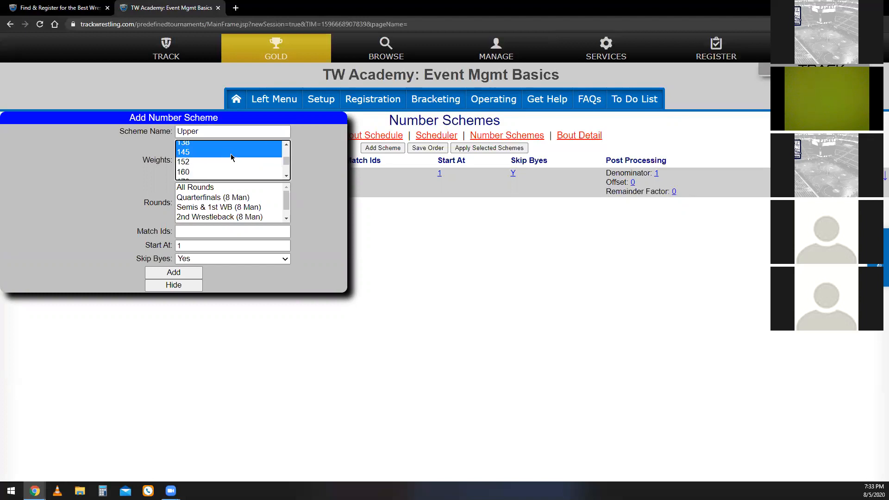
scroll(232, 162, up, 3)
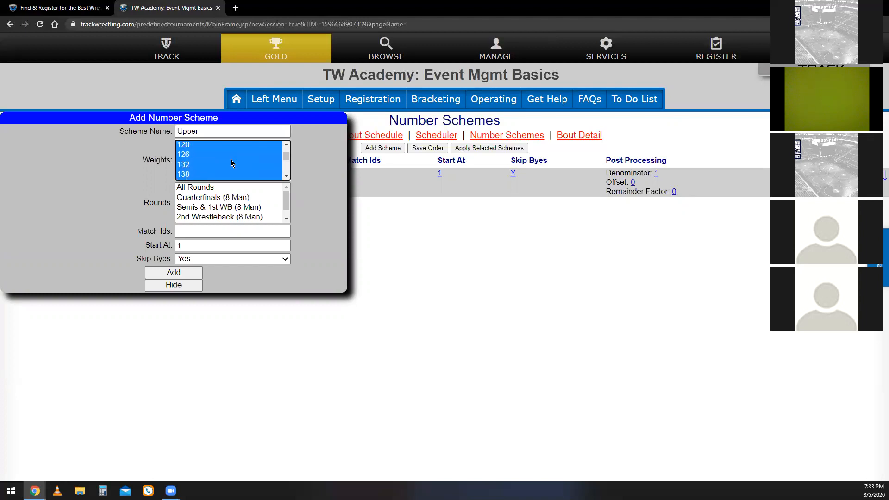
Set the Upper scheme to All Rounds with bout numbers starting at 101, and add it.
click(209, 191)
scroll(212, 199, down, 1)
click(214, 190)
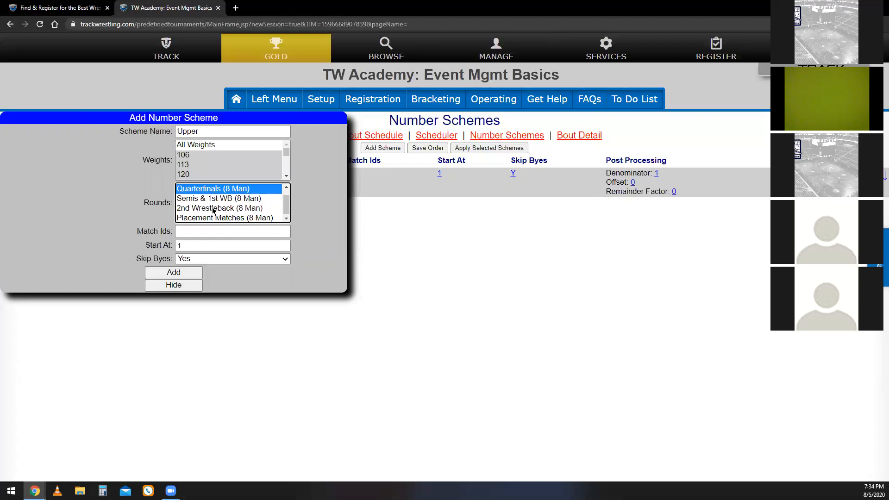
shift+click(215, 208)
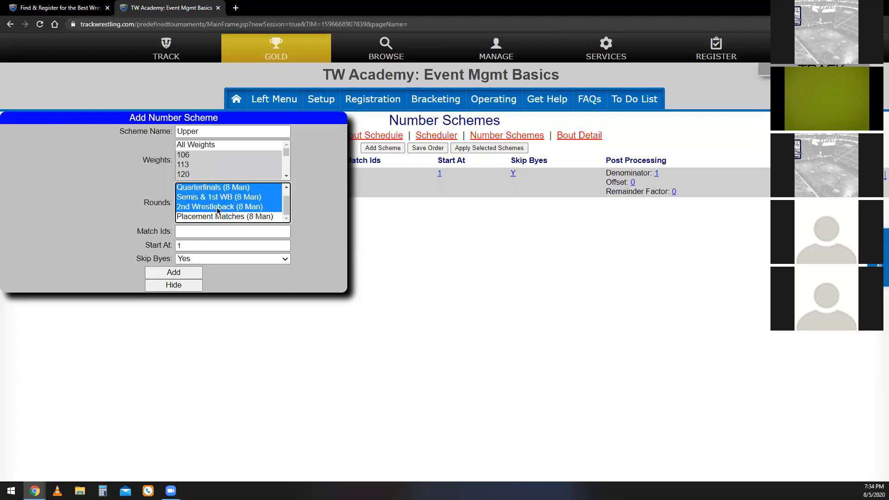
scroll(219, 210, up, 1)
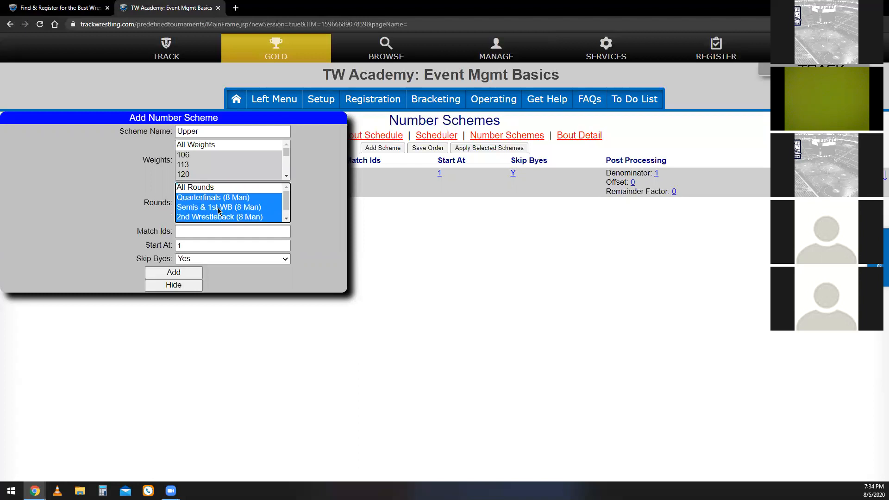
click(220, 187)
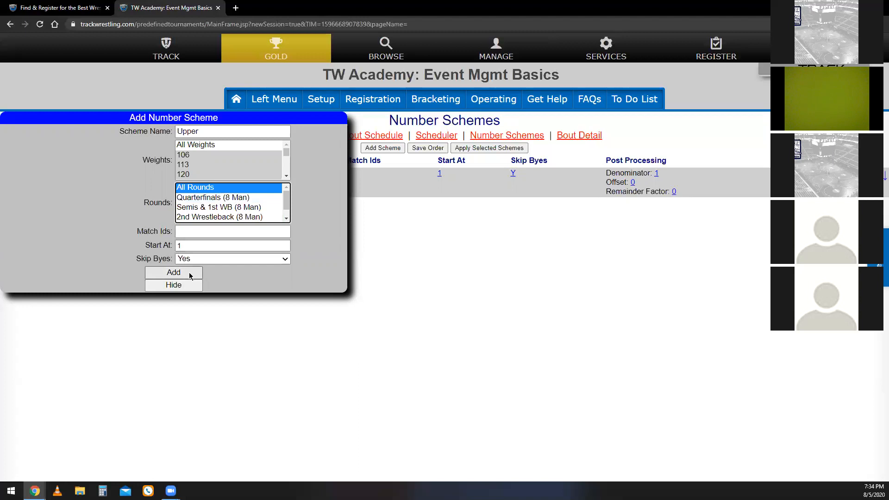
click(198, 245)
text(01)
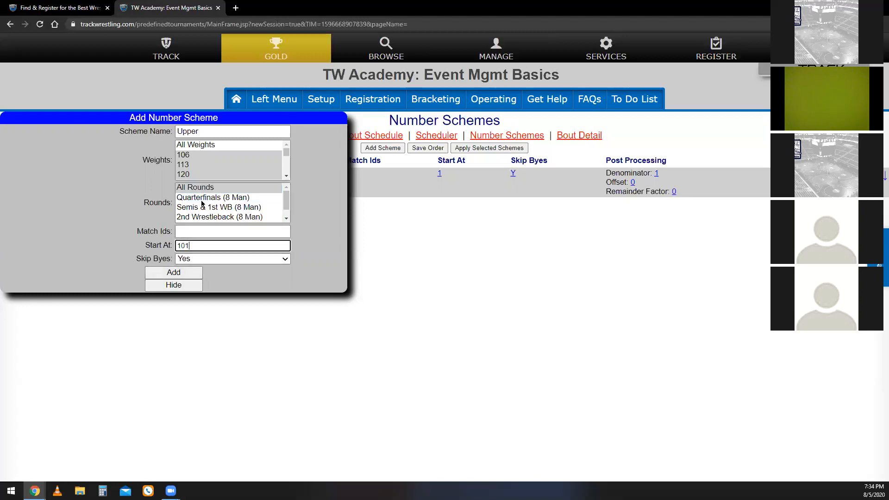
click(195, 273)
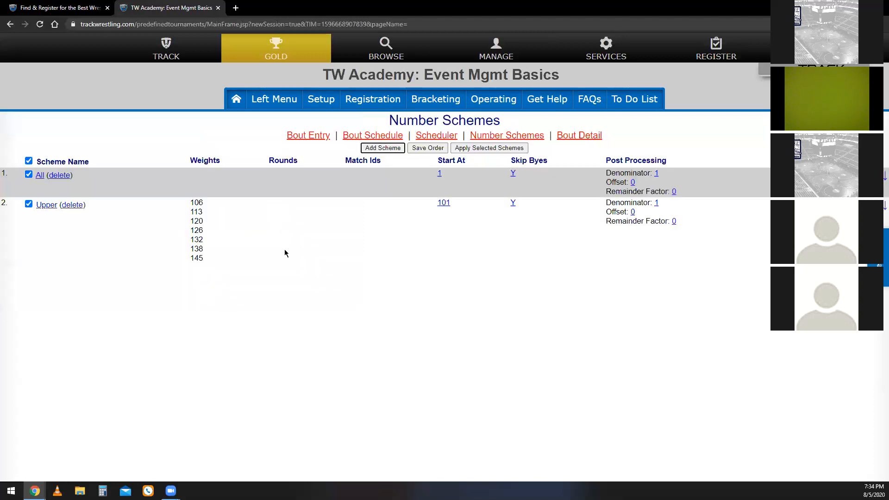
Add a number scheme named Lower for weights 152 through 285 and All Rounds, starting at 501.
click(382, 148)
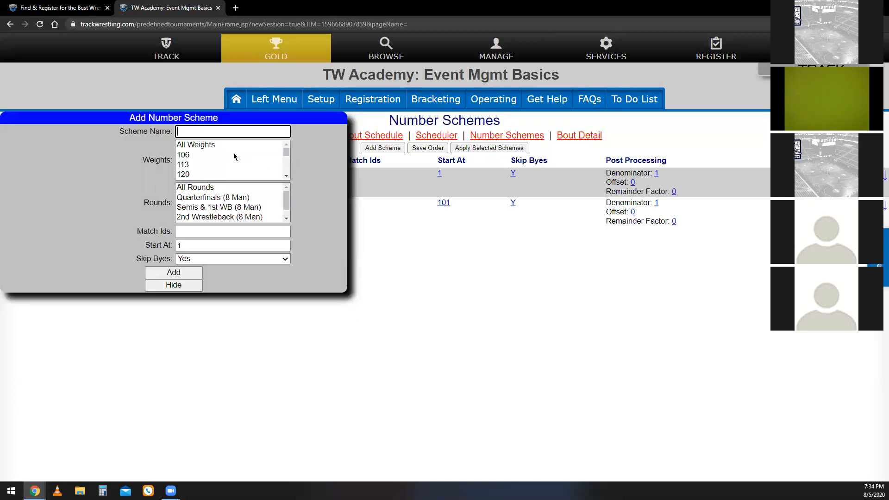
text(Lower)
scroll(222, 159, down, 2)
click(196, 162)
drag(195, 162, 206, 178)
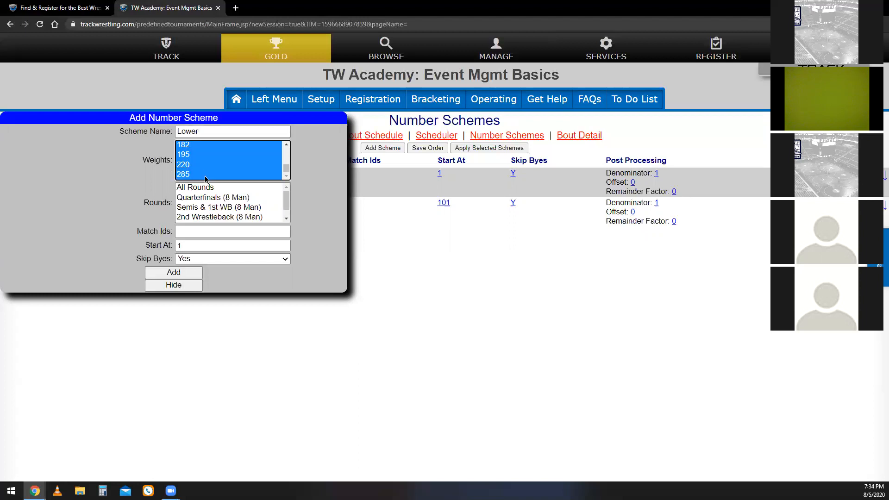
click(209, 188)
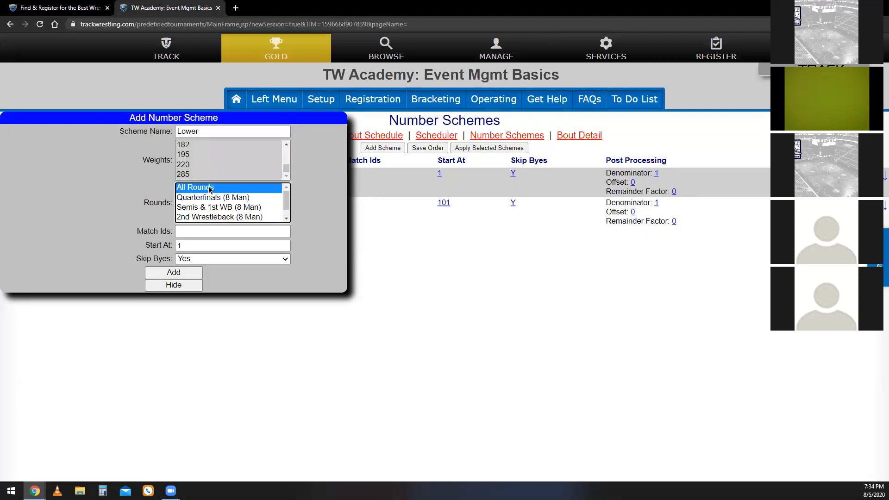
click(210, 246)
key(ctrl+a)
text(501)
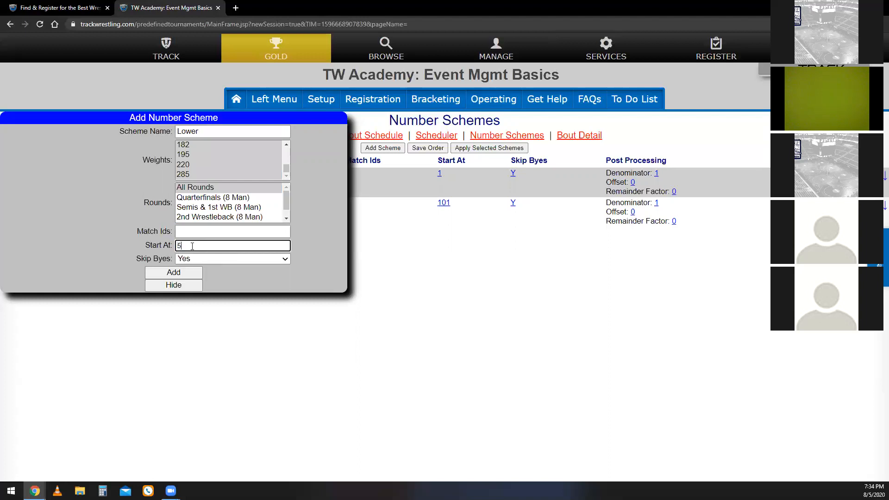
click(172, 273)
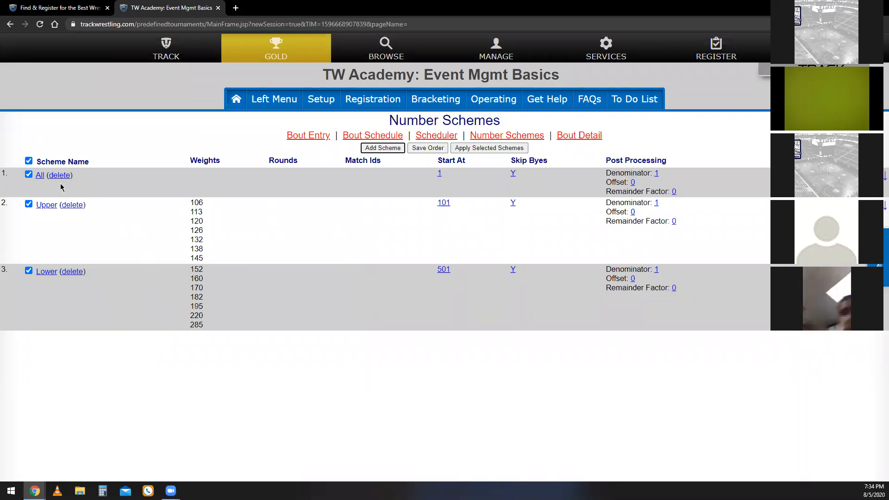
Deselect the All, Upper and Lower number schemes along with the select-all option.
click(29, 175)
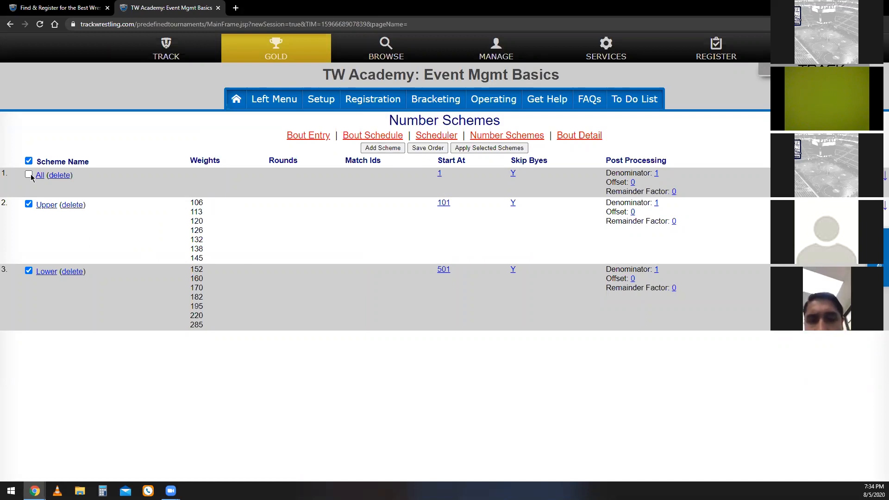
click(29, 204)
click(29, 270)
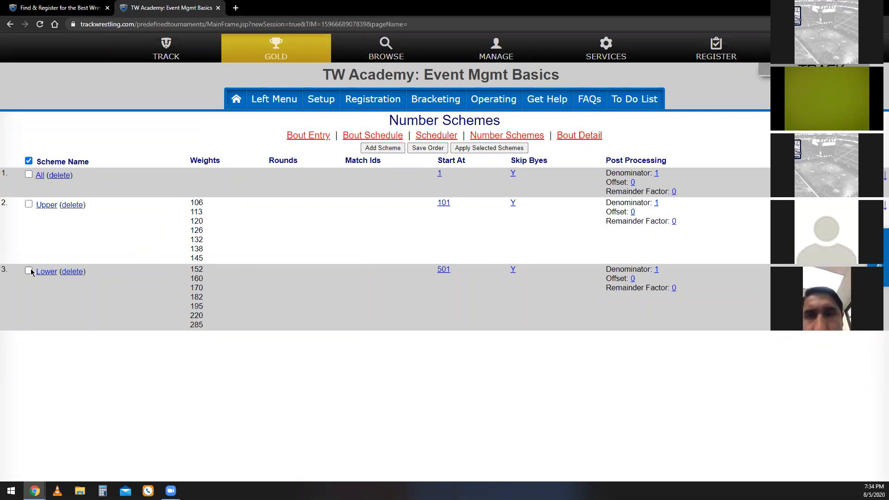
click(28, 160)
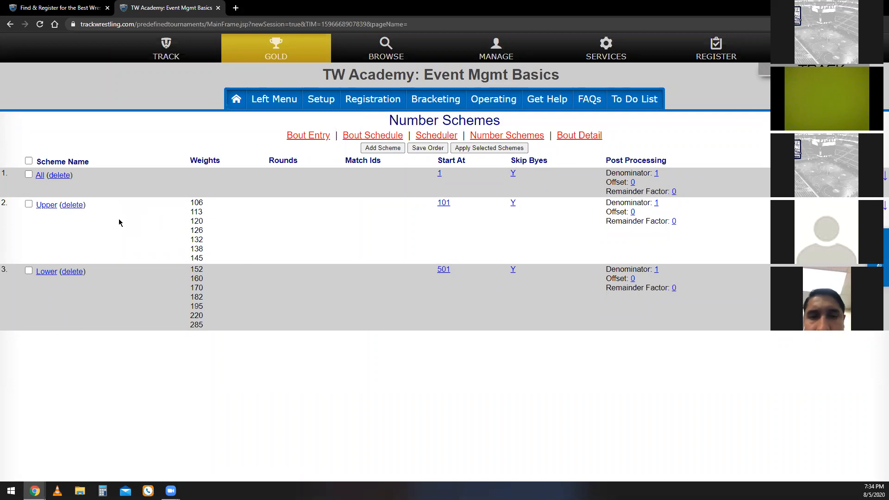
Delete the Upper number scheme, confirming the deletion with the word "delete".
click(78, 205)
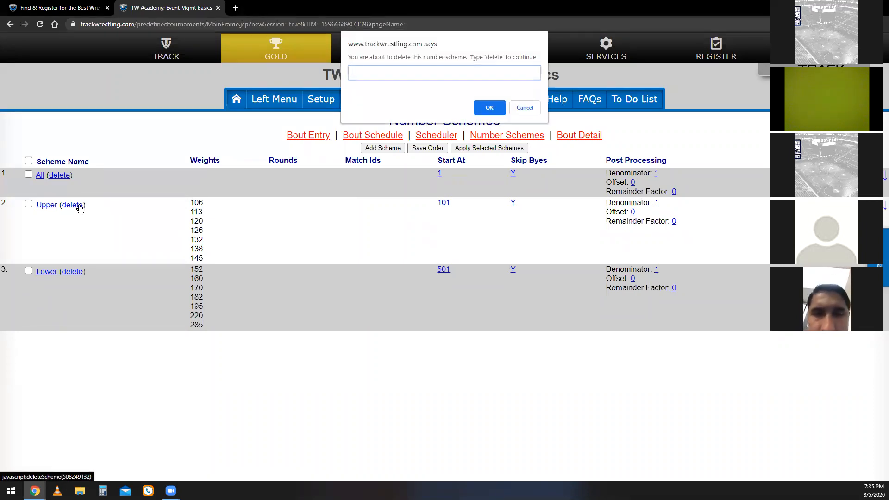
text(selete)
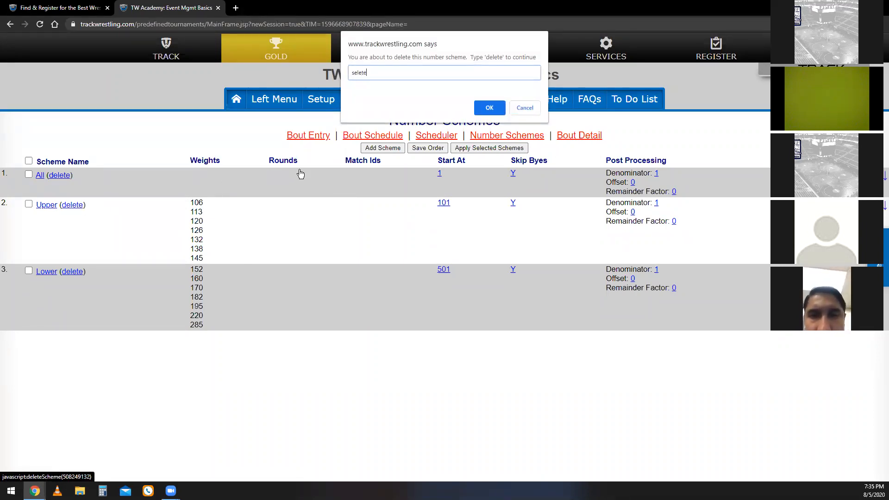
key(BackSpace)
key(BackSpace)
key(BackSpace)
key(BackSpace)
key(BackSpace)
text(delete)
key(Return)
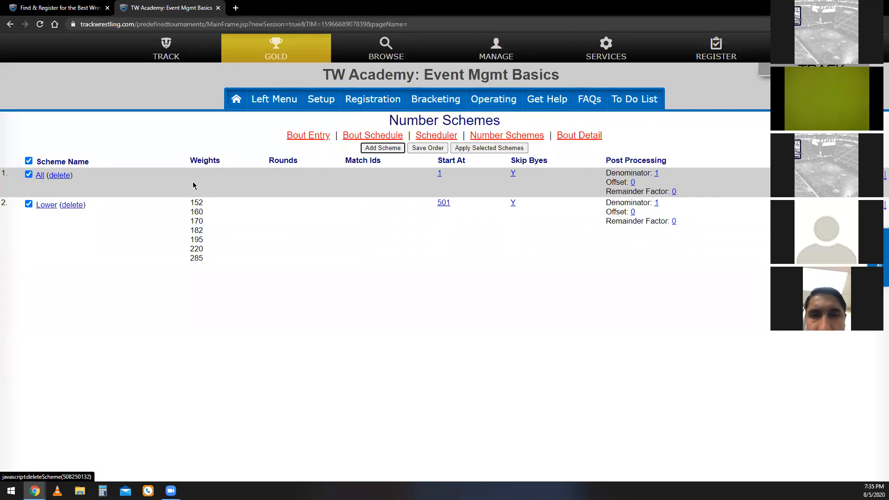
Delete the Lower number scheme, entering "delete" as confirmation.
click(71, 207)
text(delete)
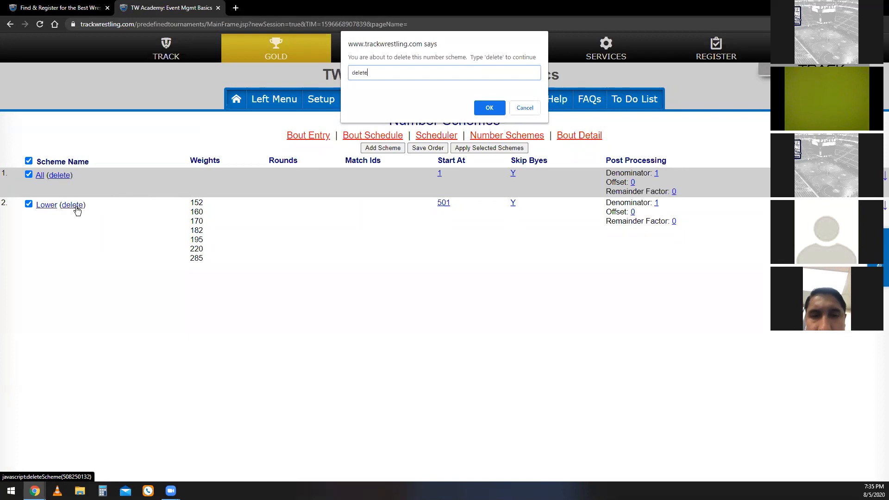
key(Return)
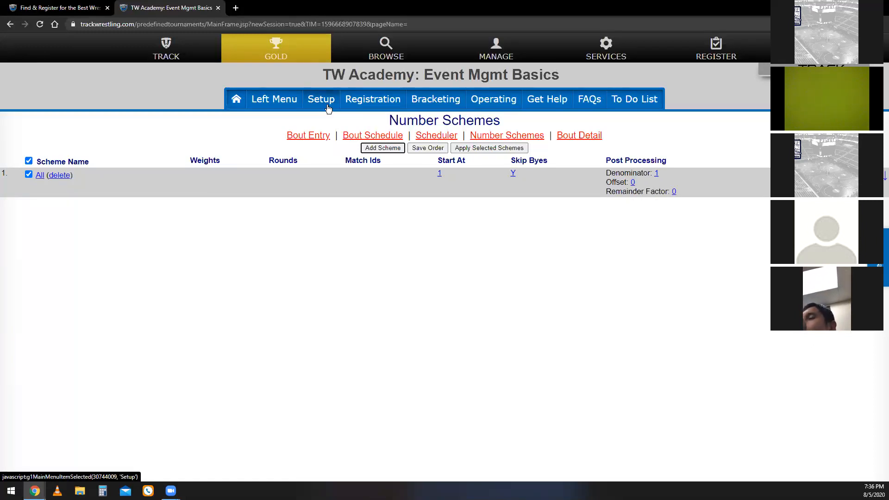
Copy the current state of the tournament over to the testing site from the event's import settings.
click(328, 108)
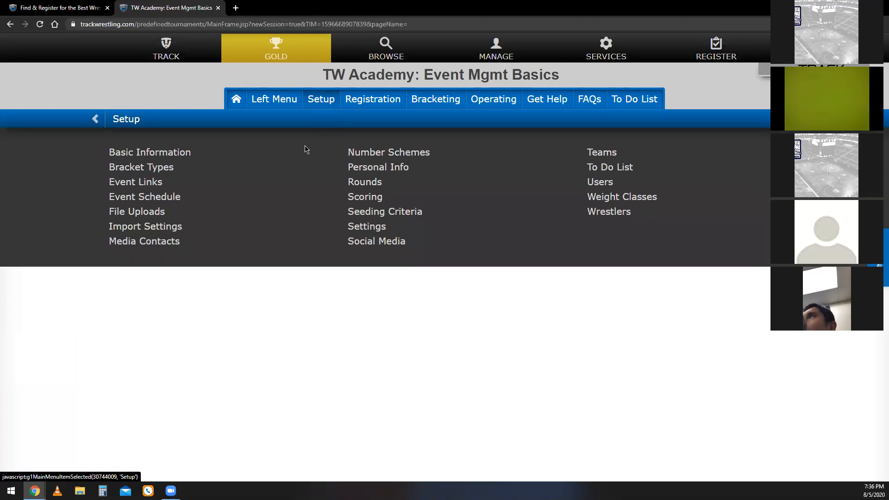
click(175, 230)
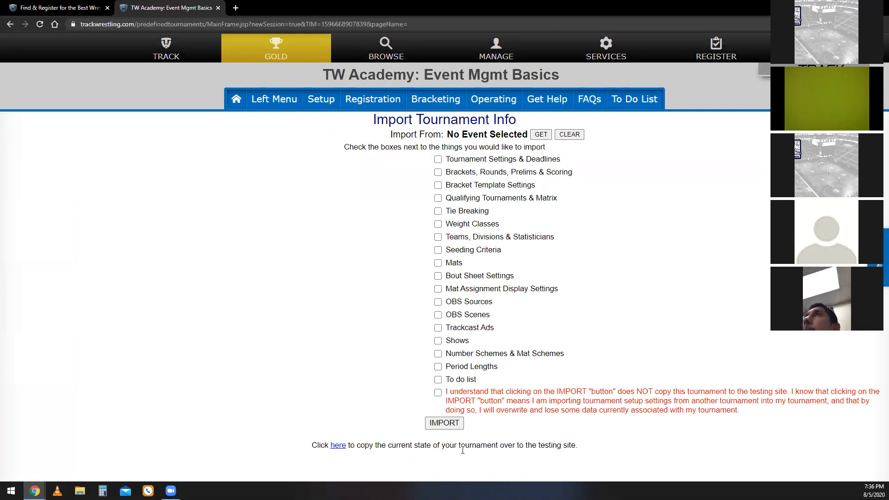
click(341, 444)
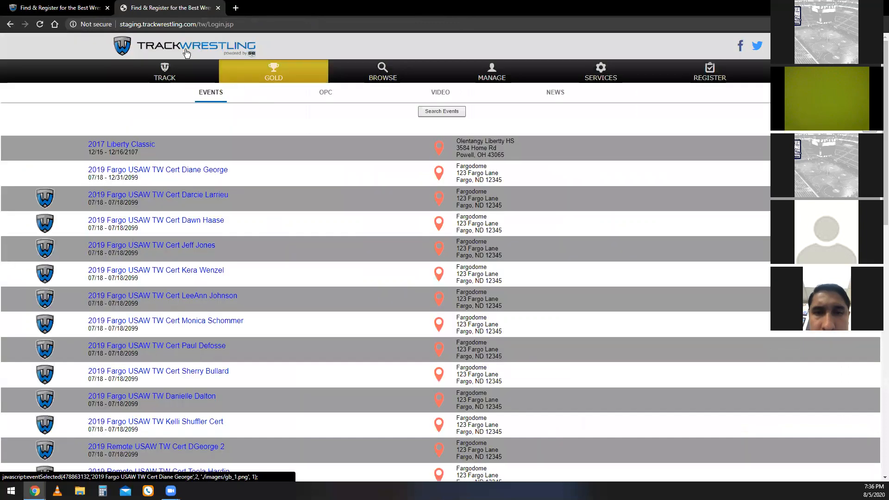
drag(122, 26, 234, 28)
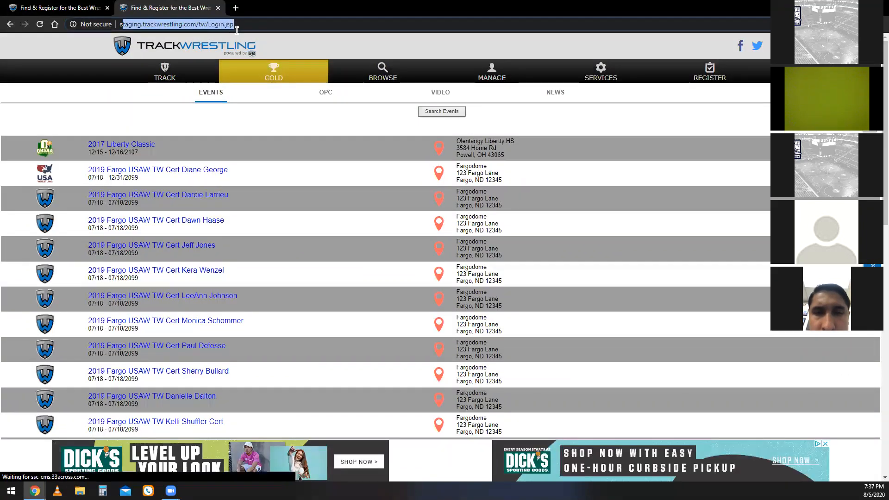
Search the testing site's events by the event name "tw aca".
click(429, 113)
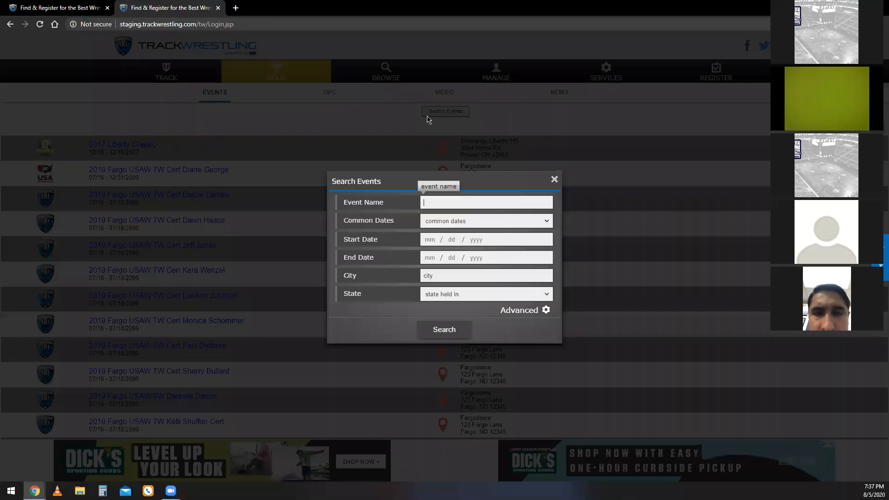
click(423, 201)
text(tw aca)
key(Return)
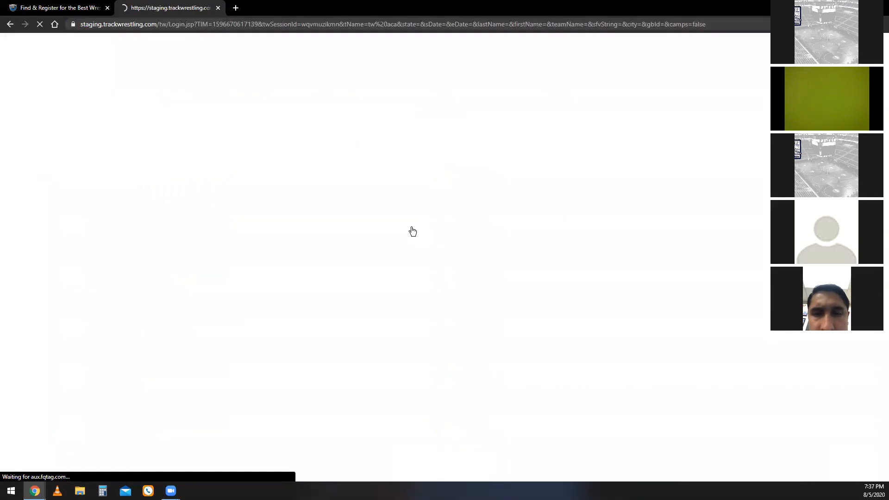
Log in to the TW Academy: Event Mgmt Basics event on the testing site as Administrator.
click(194, 140)
click(511, 269)
click(512, 304)
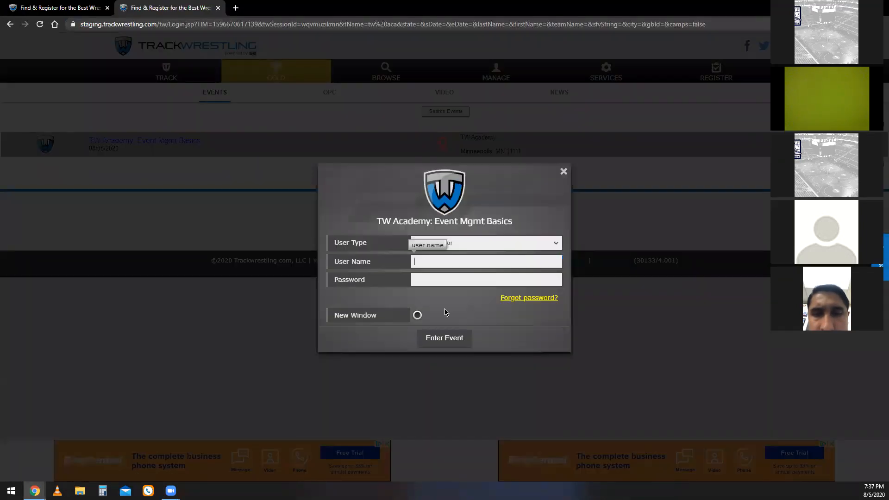
drag(507, 260, 397, 264)
click(454, 338)
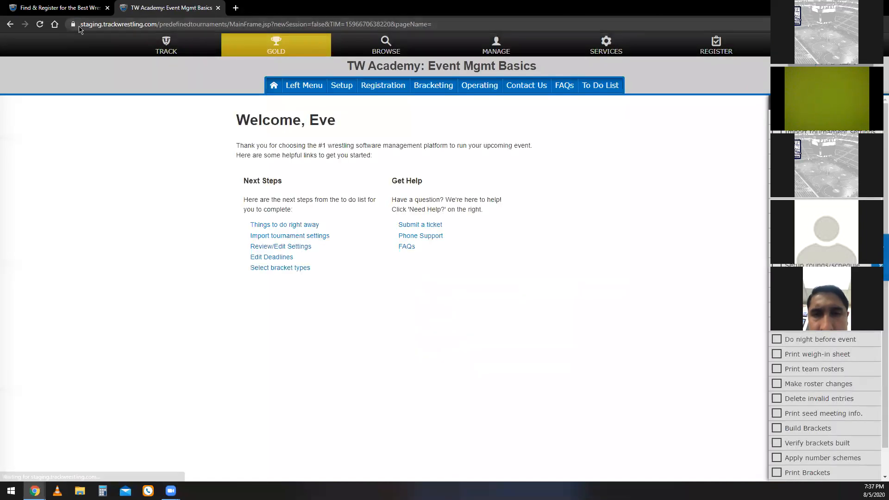
Close the testing site and enter TW Academy: Event Mgmt Basics on the live site as Administrator.
drag(80, 24, 157, 26)
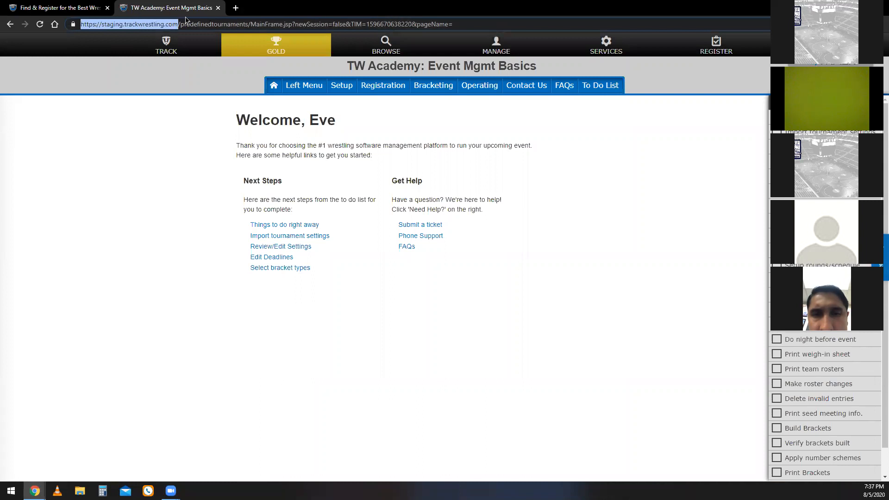
click(218, 8)
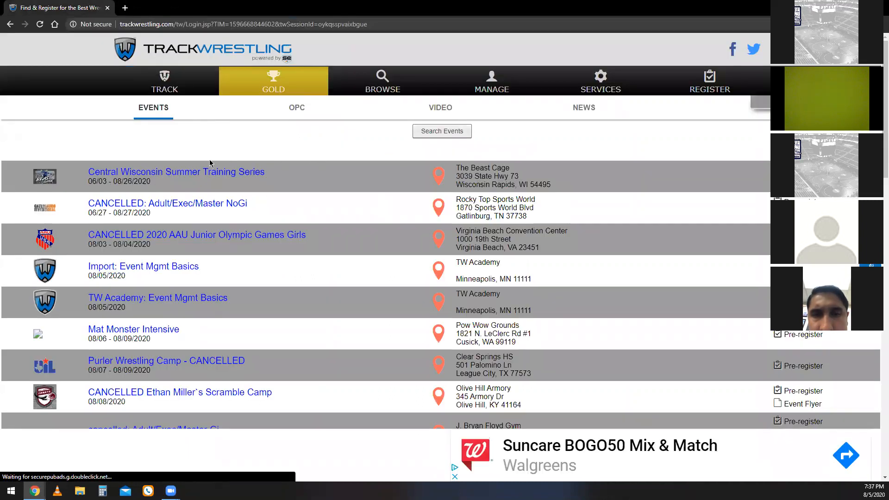
click(204, 301)
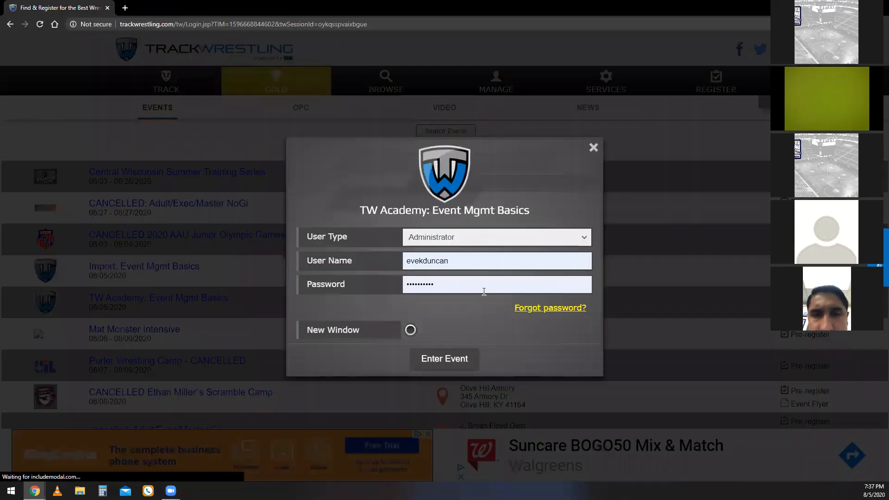
click(443, 360)
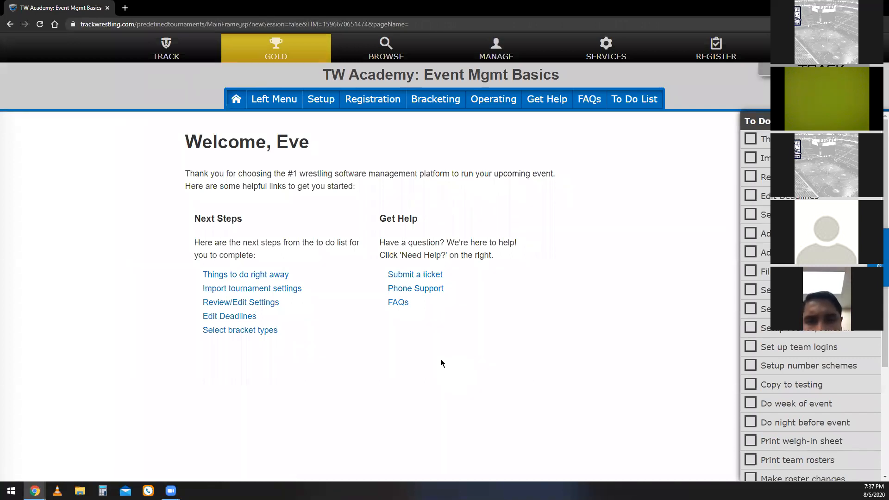
In the event's import settings, select Tournament Settings & Deadlines through Mat Assignment Display Settings and accept the overwrite acknowledgement.
click(317, 103)
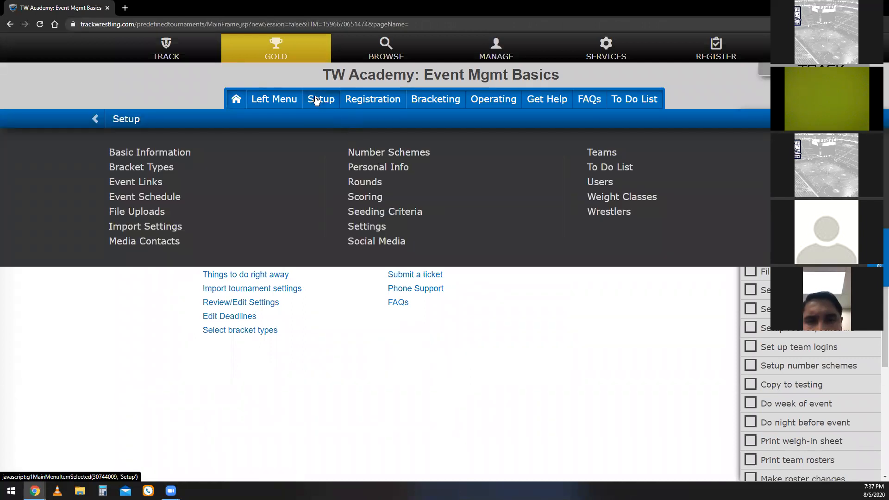
click(170, 231)
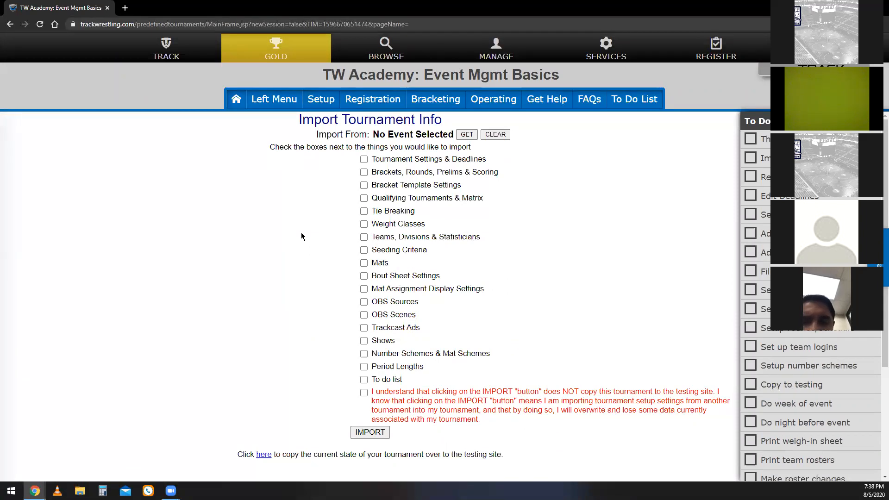
click(364, 159)
click(364, 171)
click(364, 184)
click(364, 198)
click(364, 210)
click(363, 224)
click(364, 236)
click(364, 250)
click(364, 262)
click(364, 275)
click(363, 289)
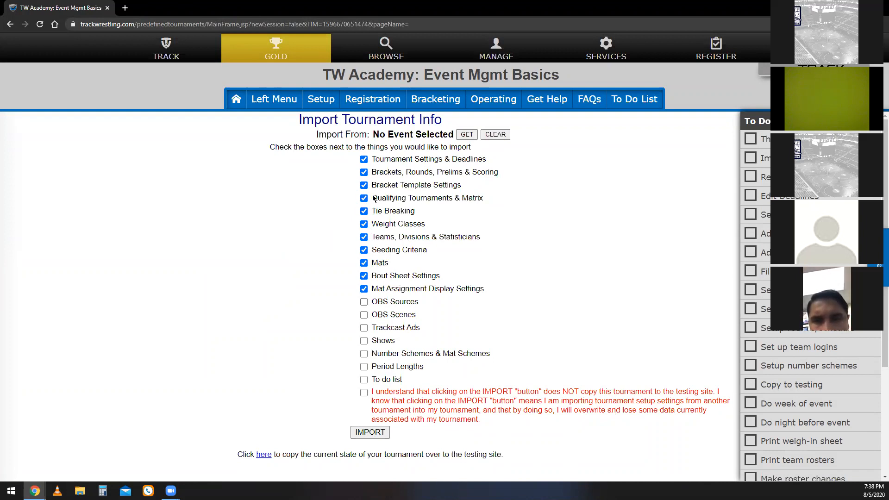
click(363, 392)
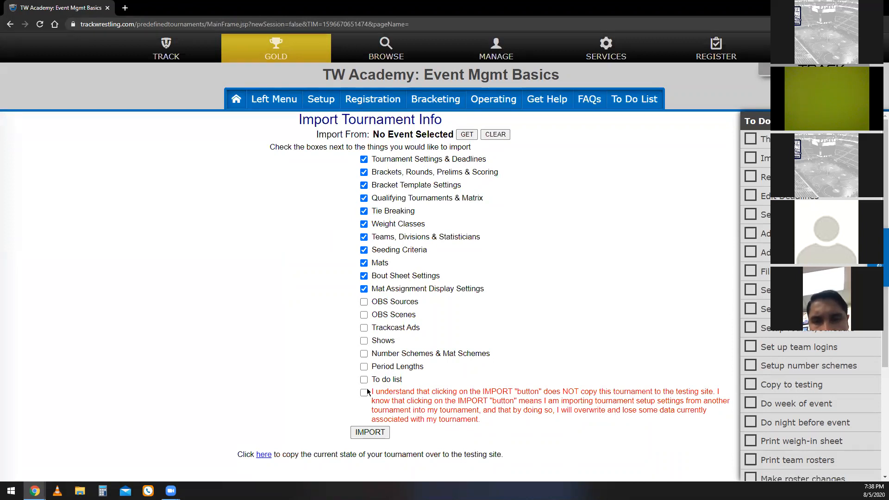
Try to choose one of the other listed tournaments as the import source.
click(467, 136)
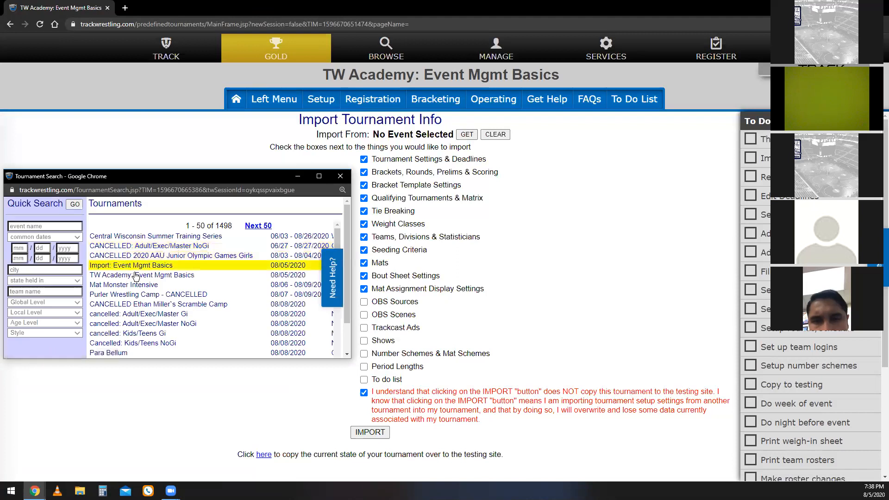
click(170, 337)
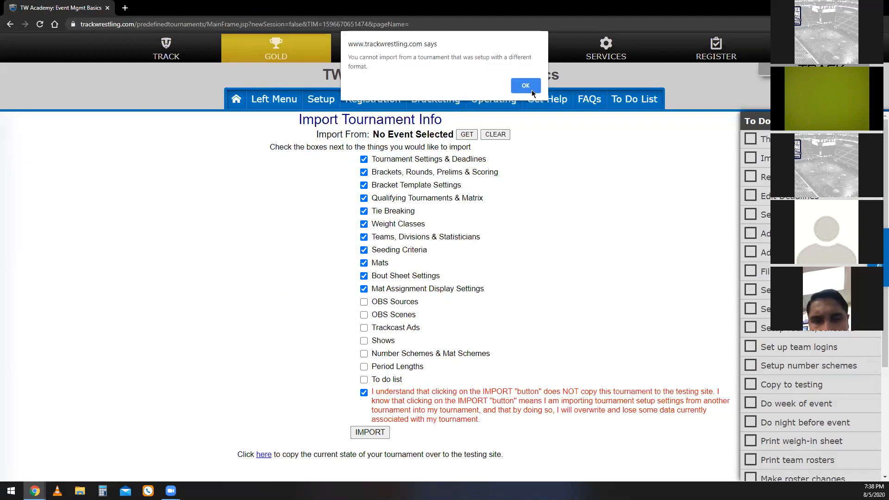
click(528, 86)
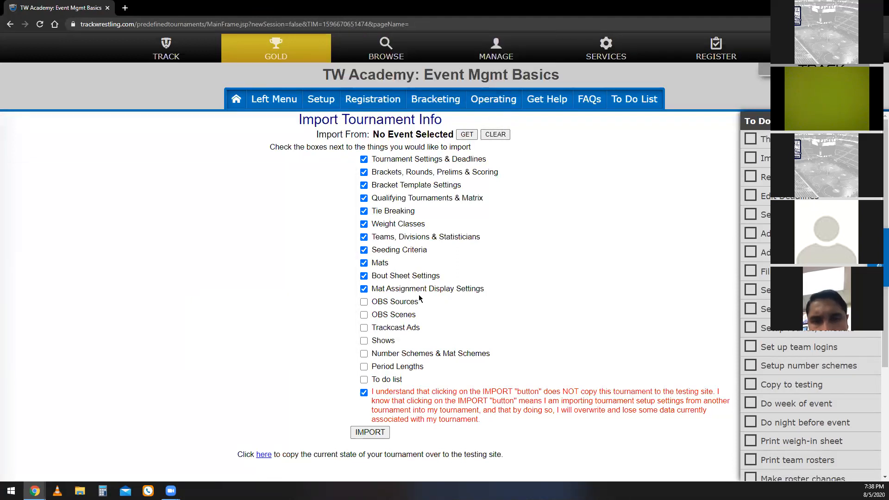
Choose TW Academy: Event Mgmt Basics as the event to import from.
click(467, 134)
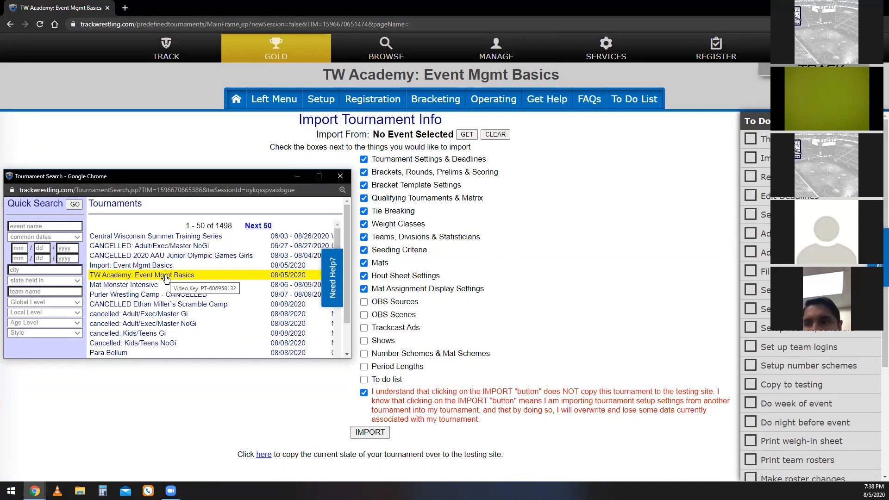
click(166, 275)
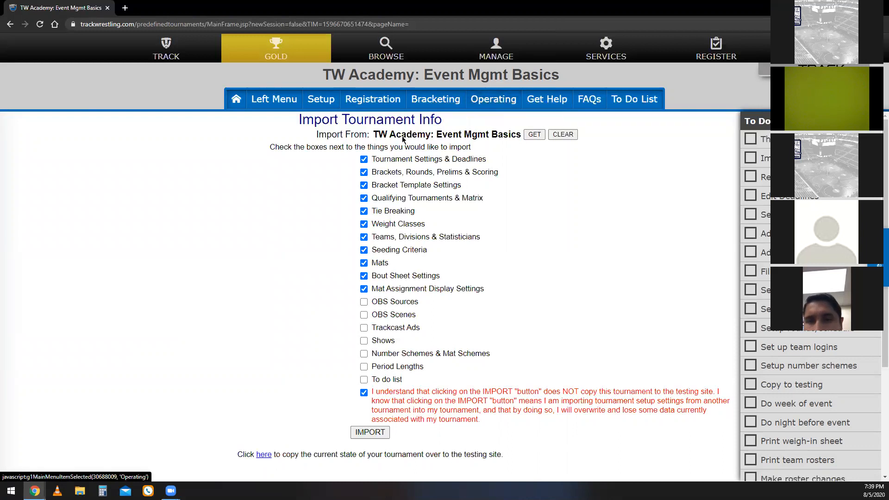
Open the event's wrestlers list and delete all unknown participants, confirming with the word "delete".
click(323, 106)
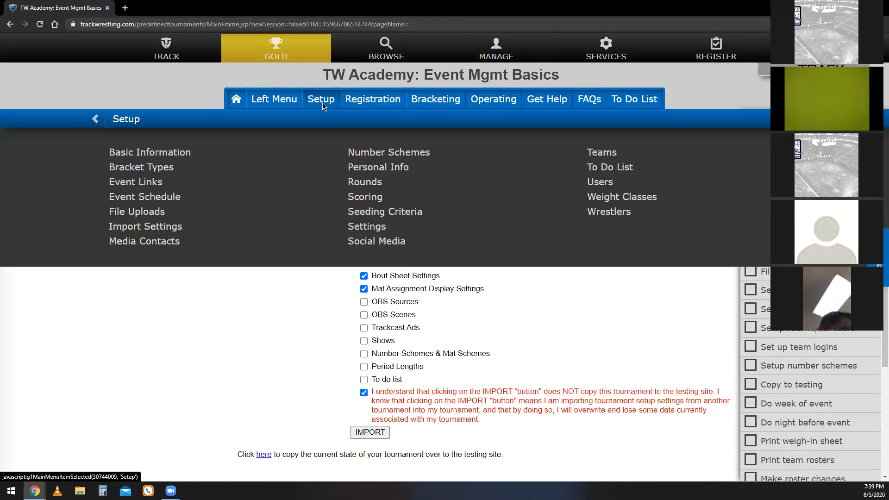
click(624, 212)
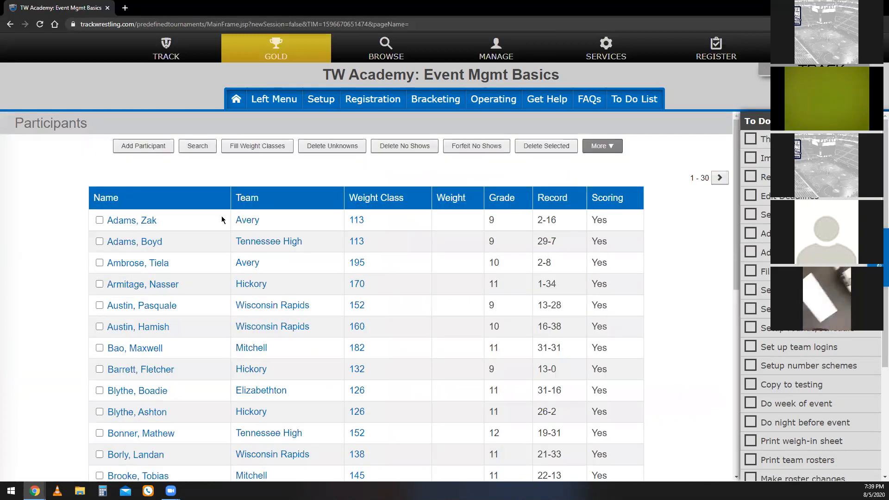
scroll(222, 284, down, 10)
scroll(287, 374, up, 9)
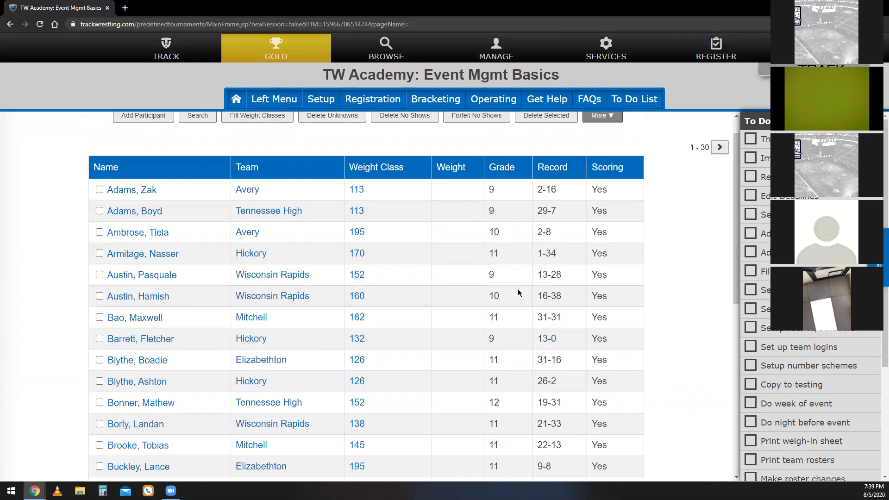
scroll(516, 290, up, 1)
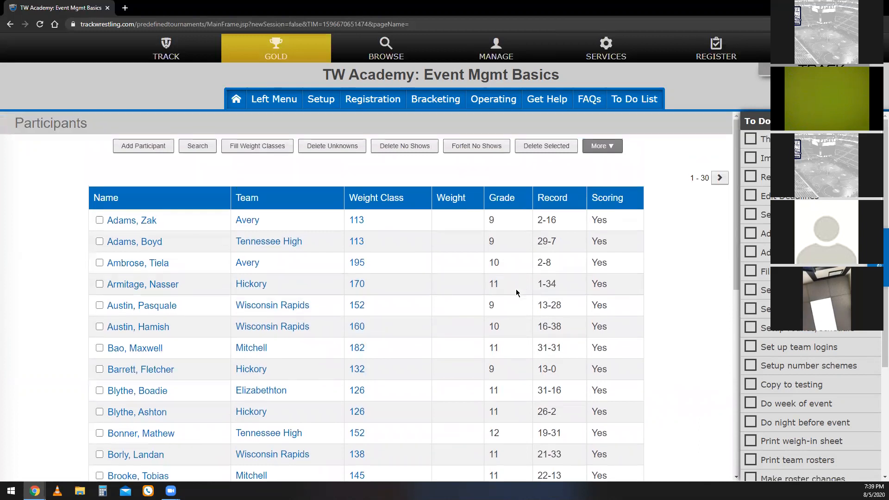
click(338, 155)
text(delete)
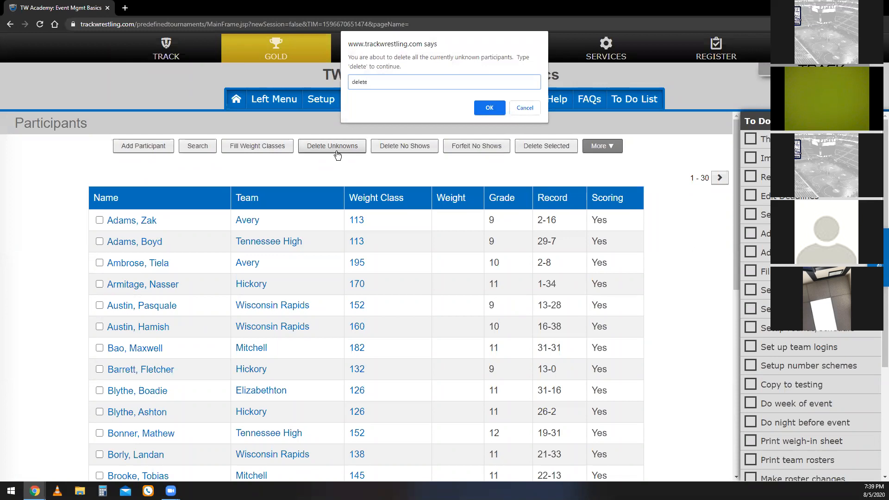
click(491, 107)
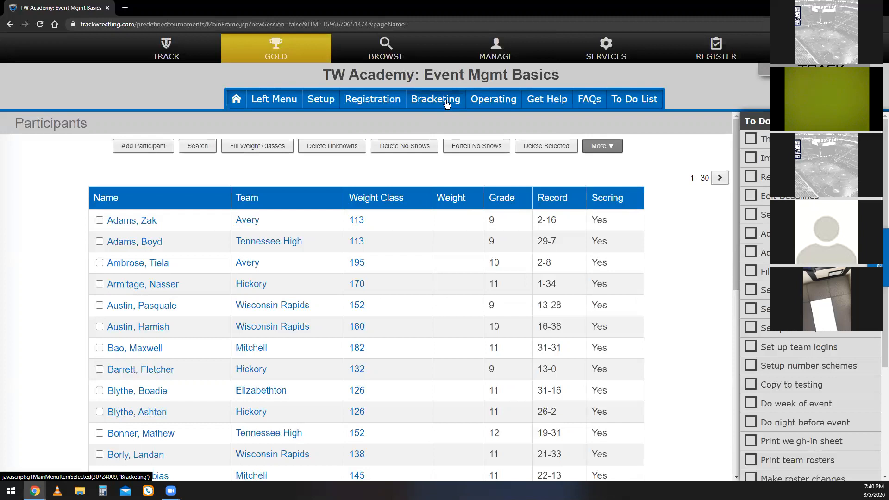
Open the seeding and bracket-building wizard and accept the reminder about deleting invalid entries.
click(432, 103)
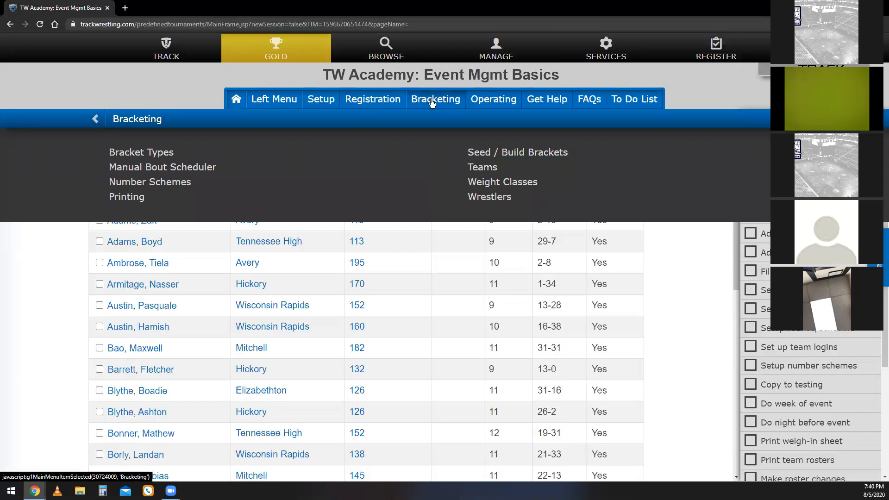
click(517, 153)
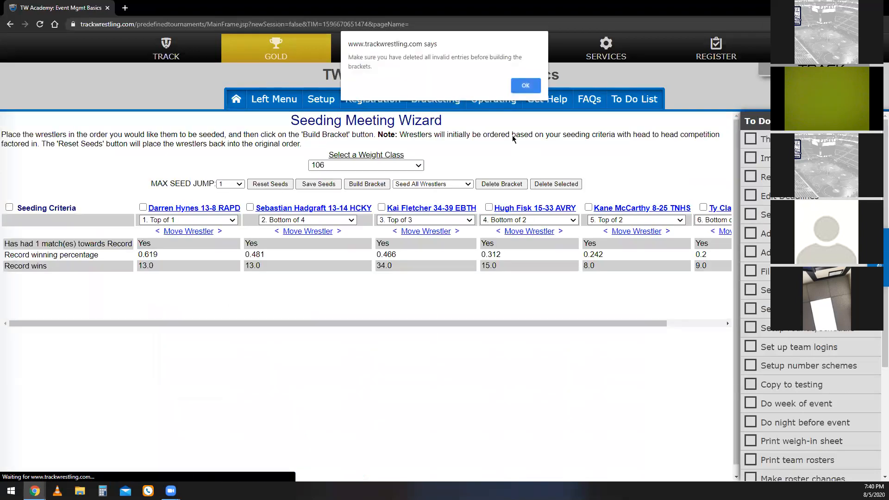
click(525, 86)
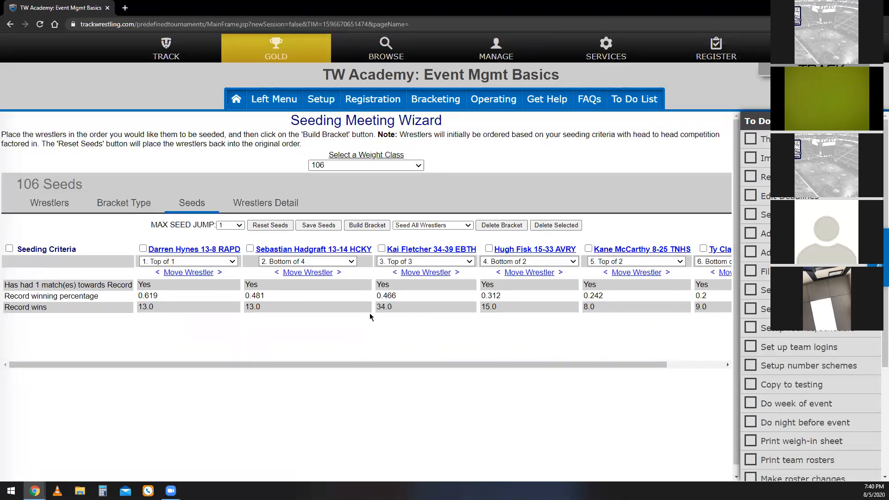
Move the third-listed wrestler in the 106 weight class up to the second seed and hide the to-do list.
click(395, 273)
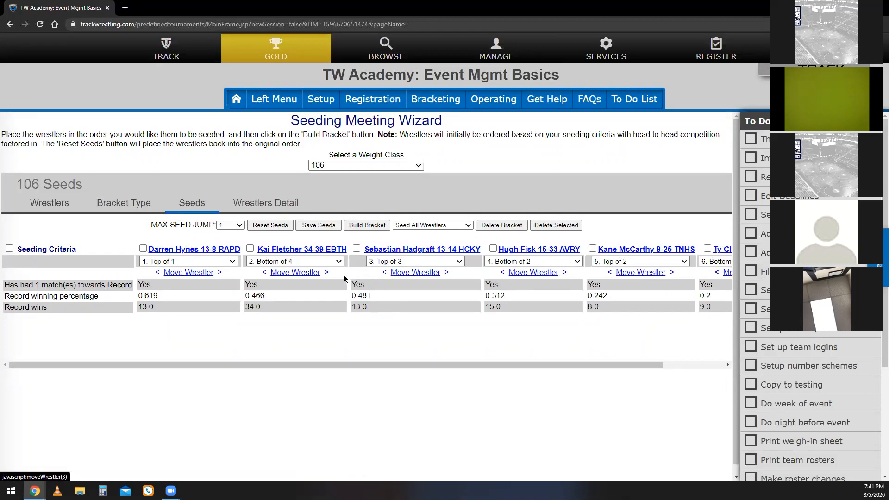
click(504, 274)
click(446, 273)
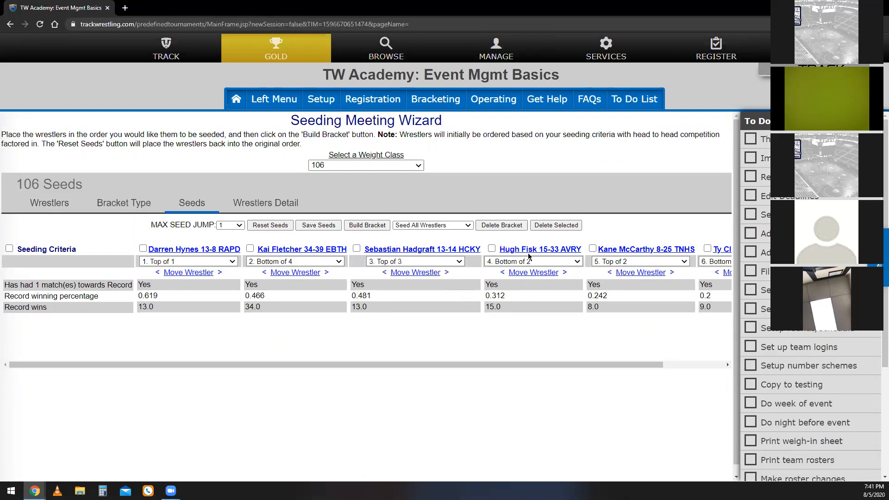
drag(612, 366, 667, 356)
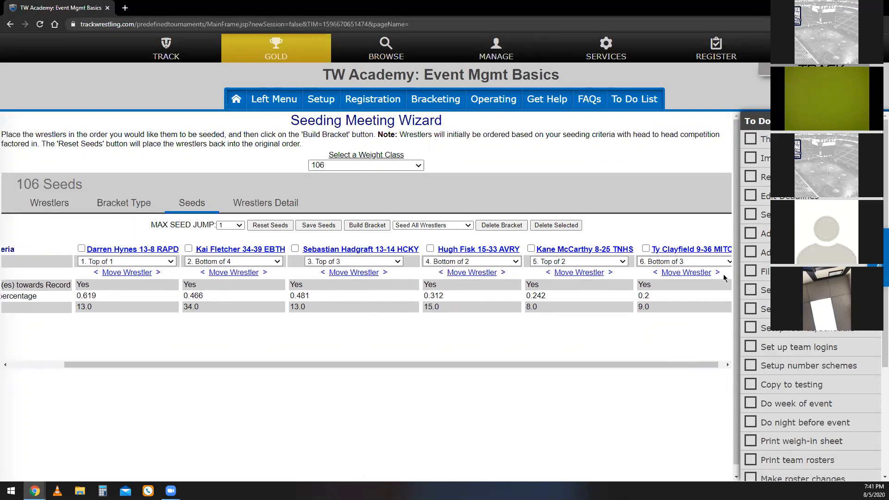
click(871, 122)
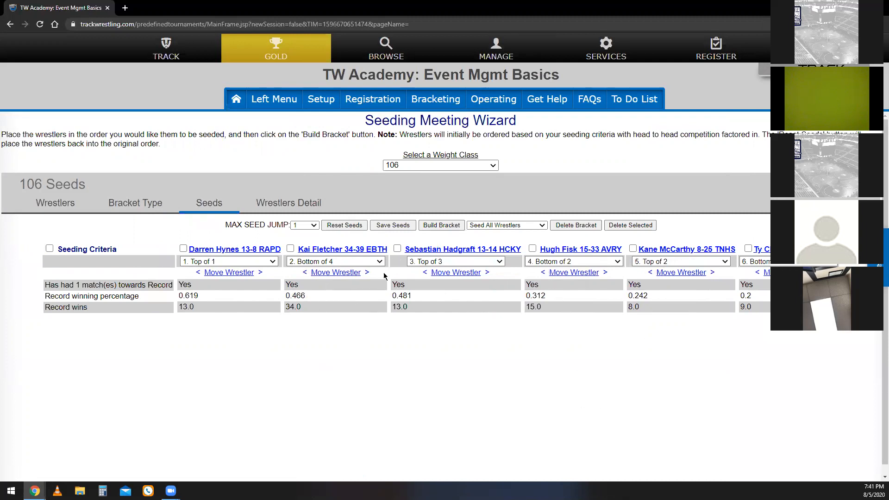
Build the 106 bracket with all wrestlers seeded, agreeing to the deletion of unknown participants.
click(477, 225)
click(477, 225)
click(432, 226)
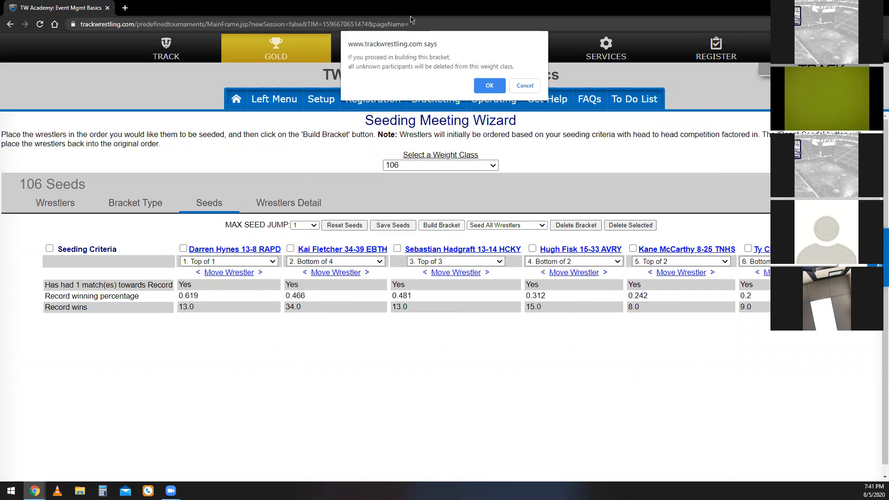
click(489, 86)
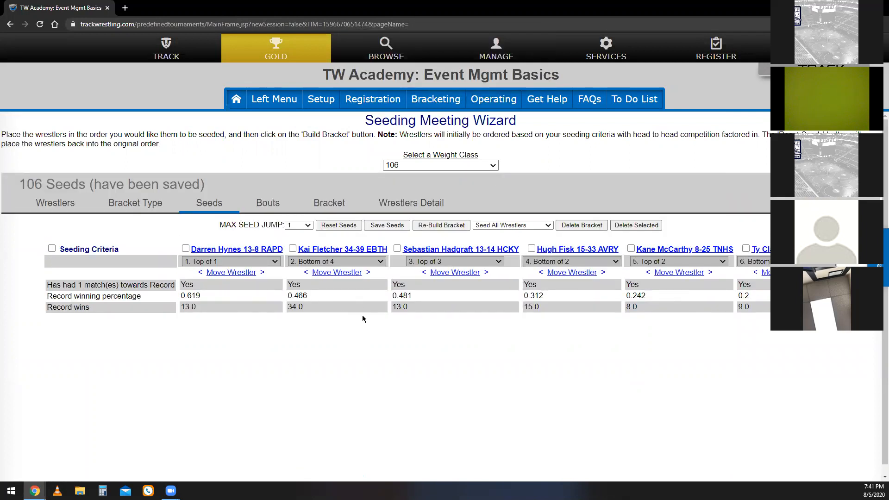
Open the 106 bracket in its own window, look over the pairings and byes, and close it.
click(335, 210)
click(338, 185)
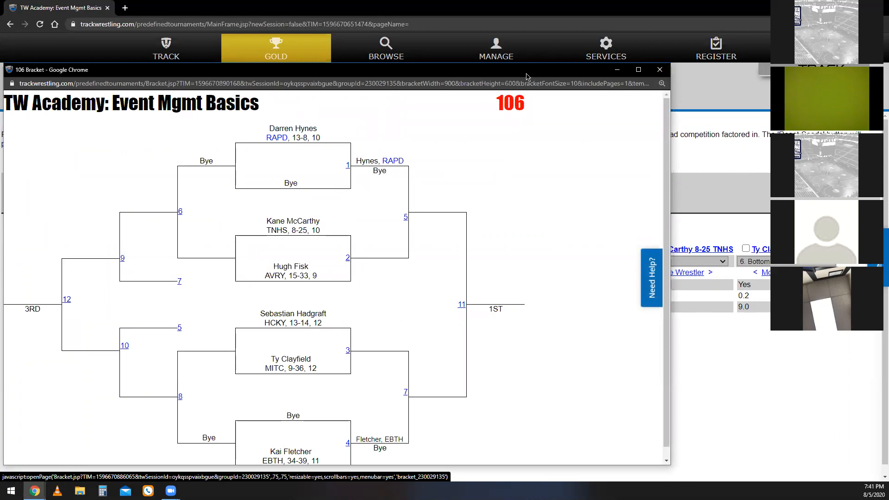
drag(527, 75, 537, 62)
scroll(469, 192, down, 1)
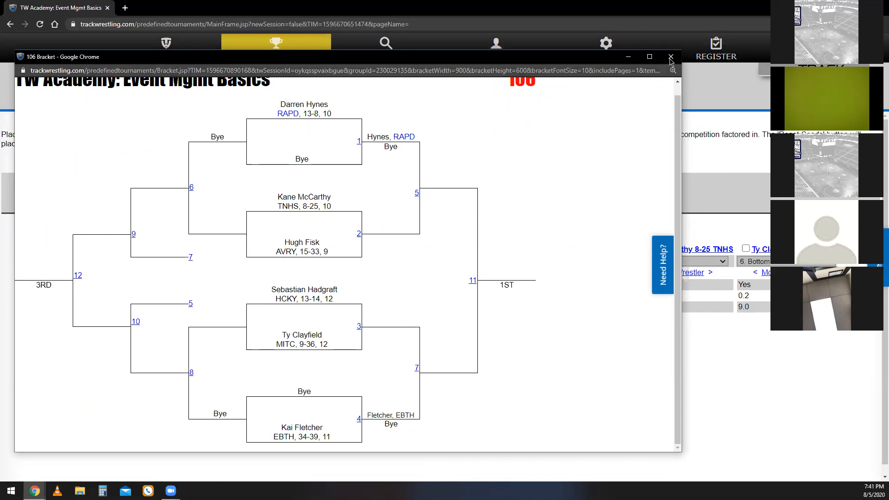
scroll(546, 171, up, 1)
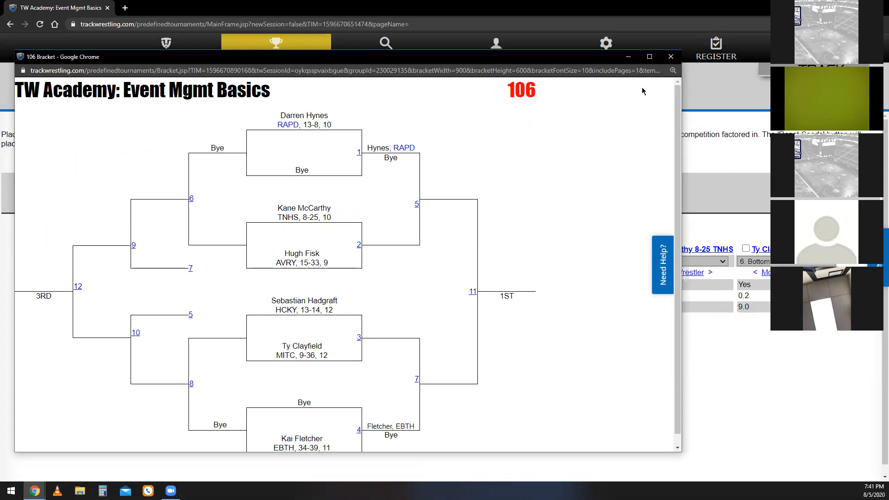
click(671, 57)
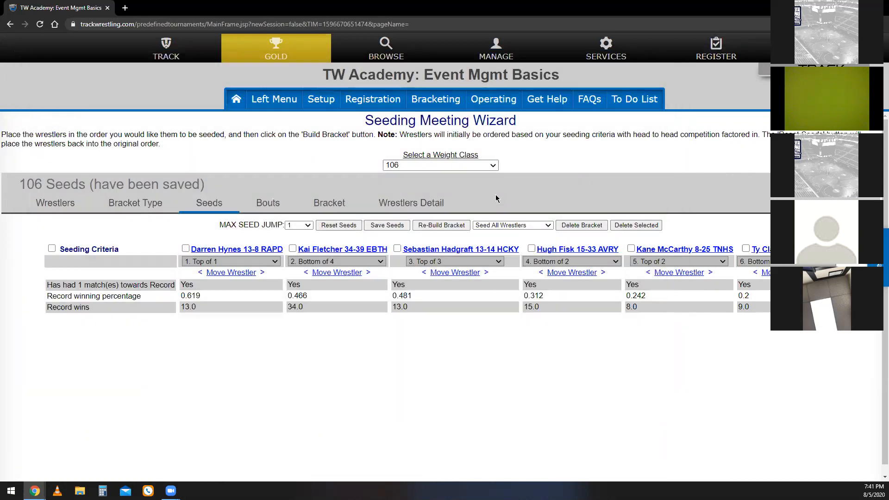
Build the 113 weight class bracket seeded only through seed 3, agreeing to the deletion of unknown participants.
click(493, 166)
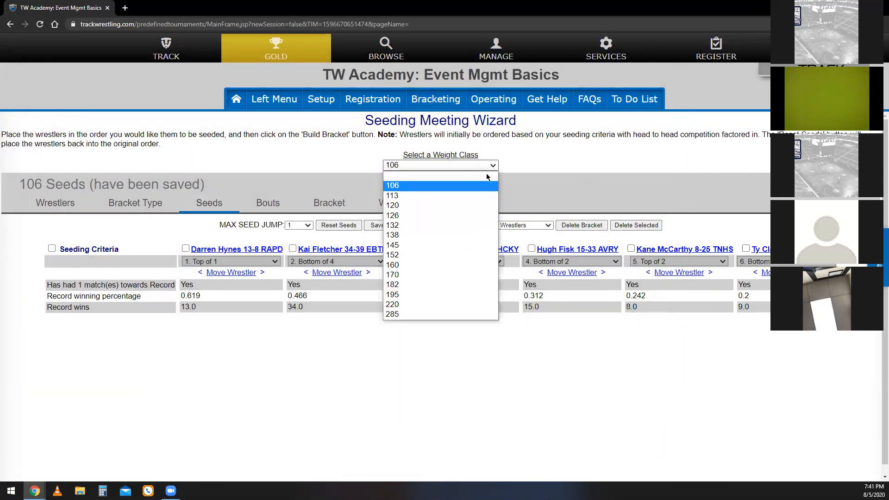
click(479, 196)
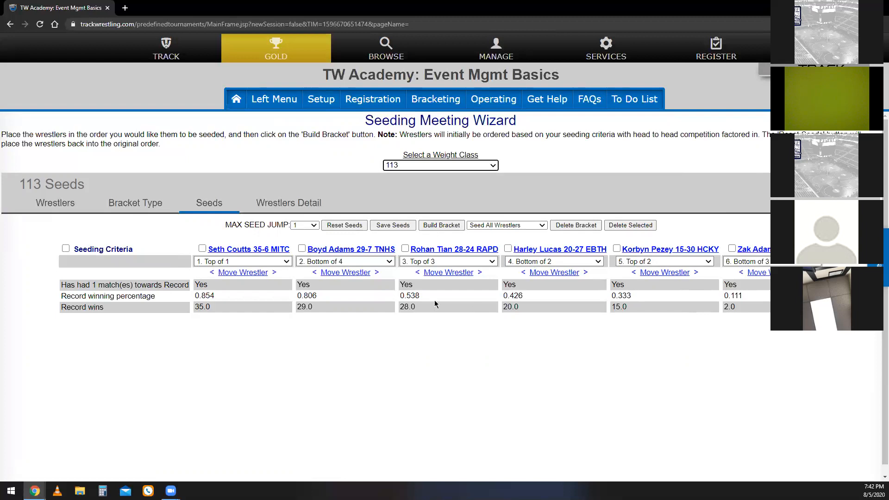
click(501, 226)
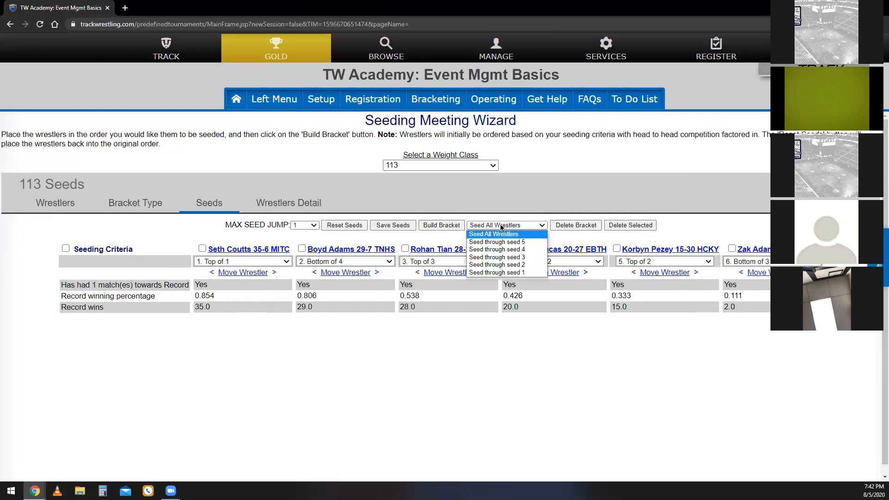
click(518, 258)
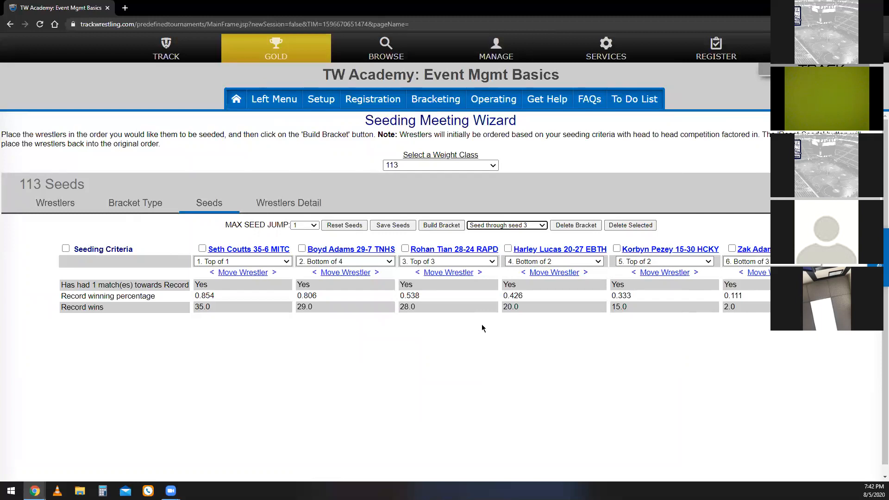
click(531, 226)
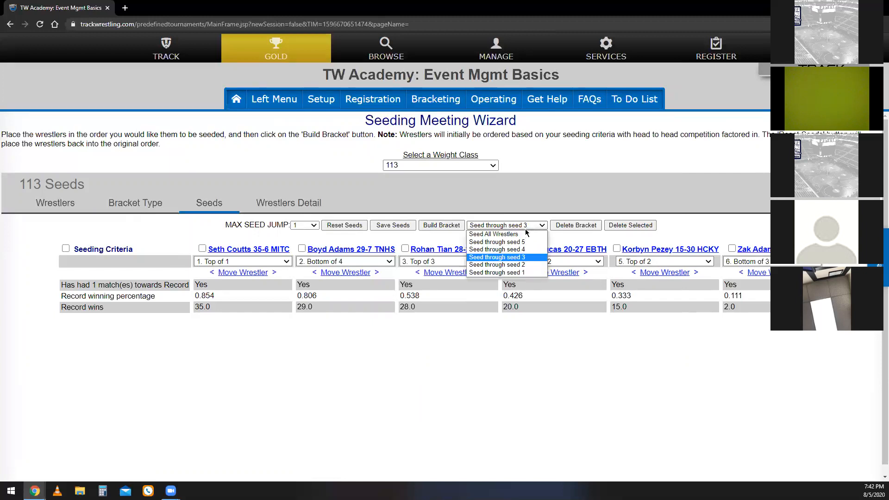
click(530, 227)
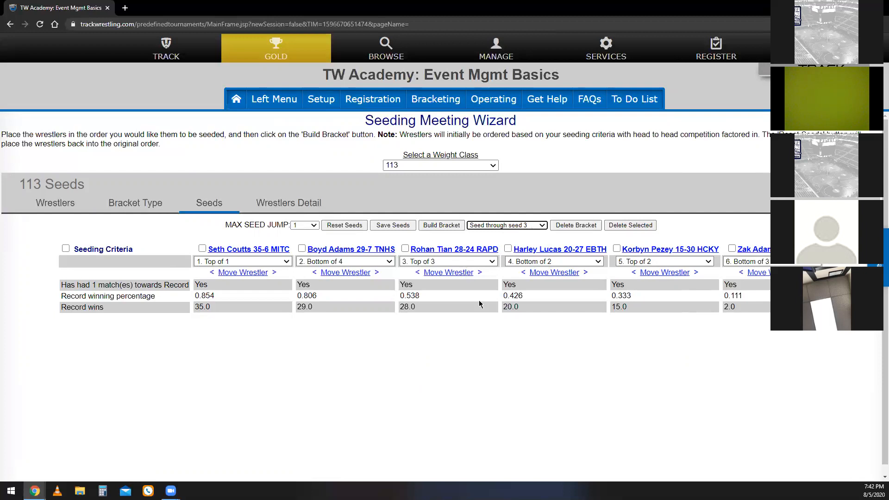
click(437, 228)
click(435, 224)
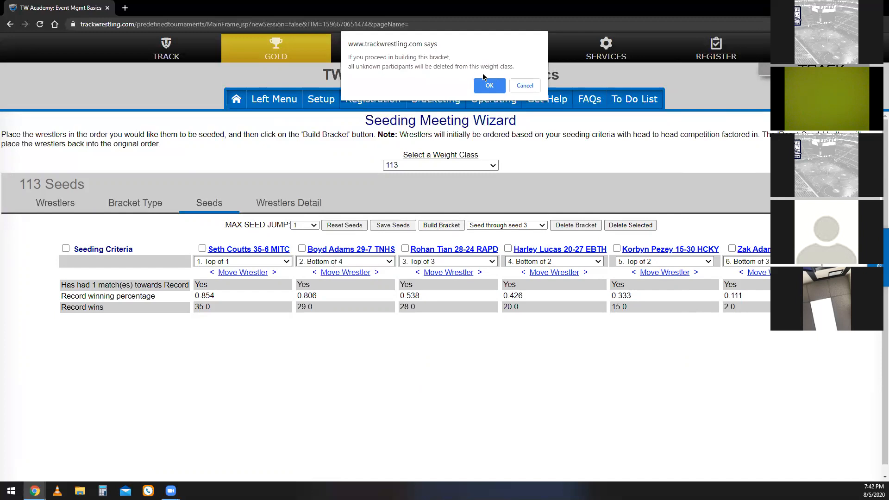
click(489, 84)
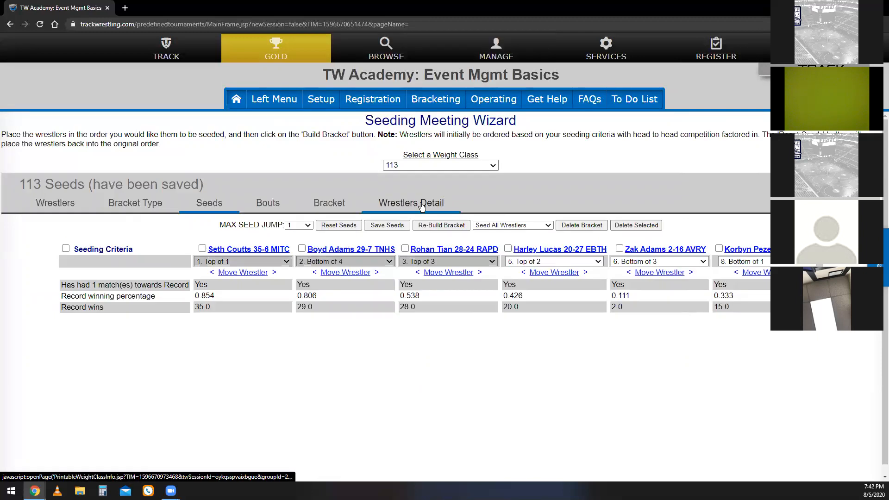
View the 113 bracket to check where the unseeded wrestlers were placed, and close its window.
click(329, 206)
click(353, 183)
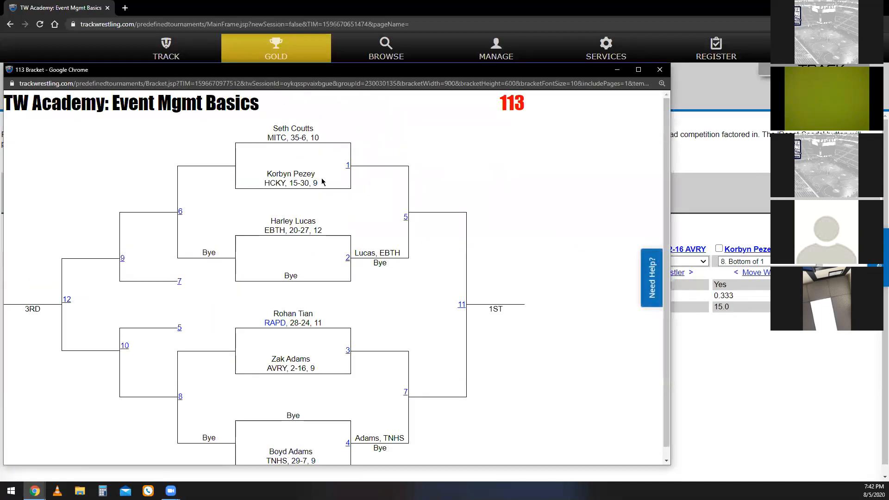
scroll(349, 449, down, 1)
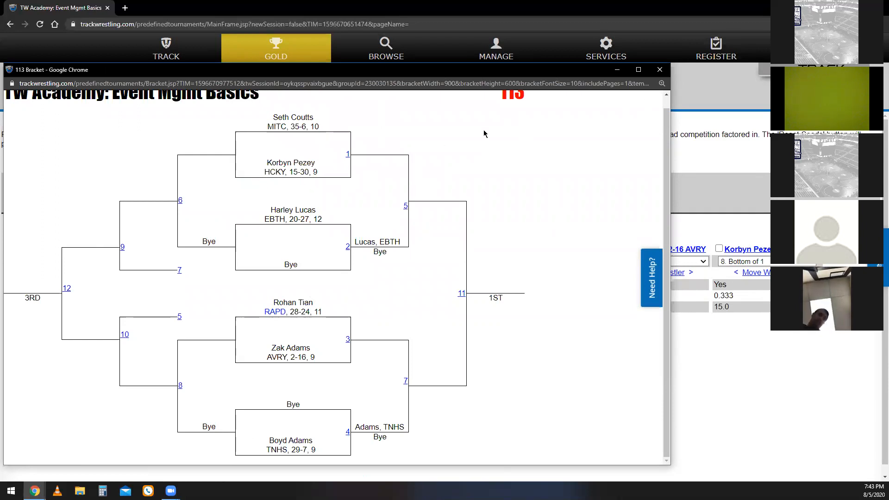
click(663, 73)
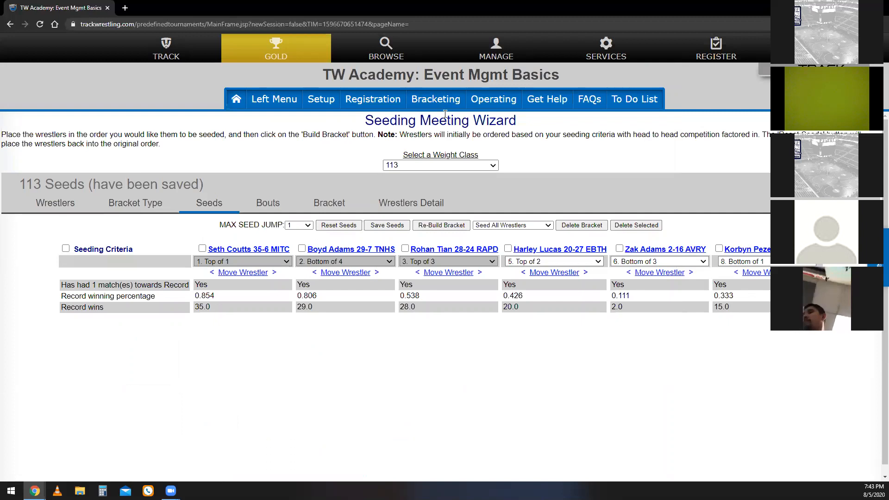
Check the weight classes list for each class's bracket type, saved seeds and built bracket status.
click(436, 99)
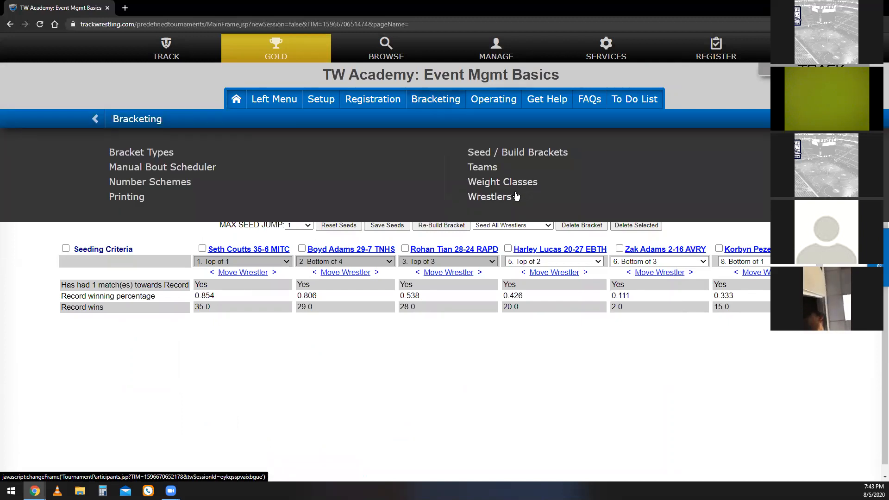
click(527, 185)
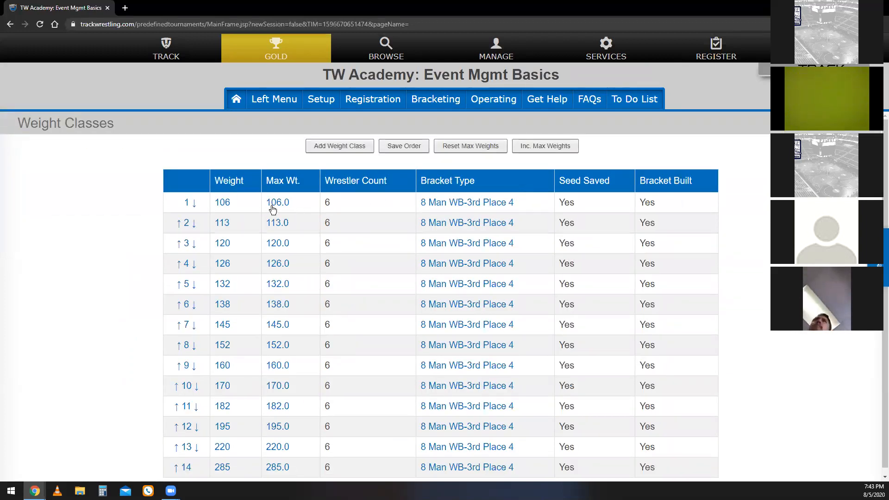
scroll(264, 345, down, 1)
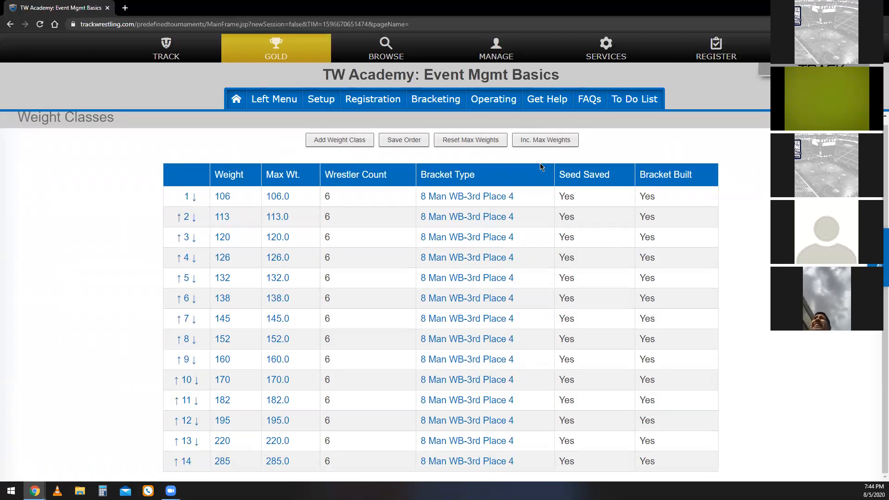
Apply the selected number scheme "All", leaving the frozen status as it is and confirming with the word "apply".
click(452, 108)
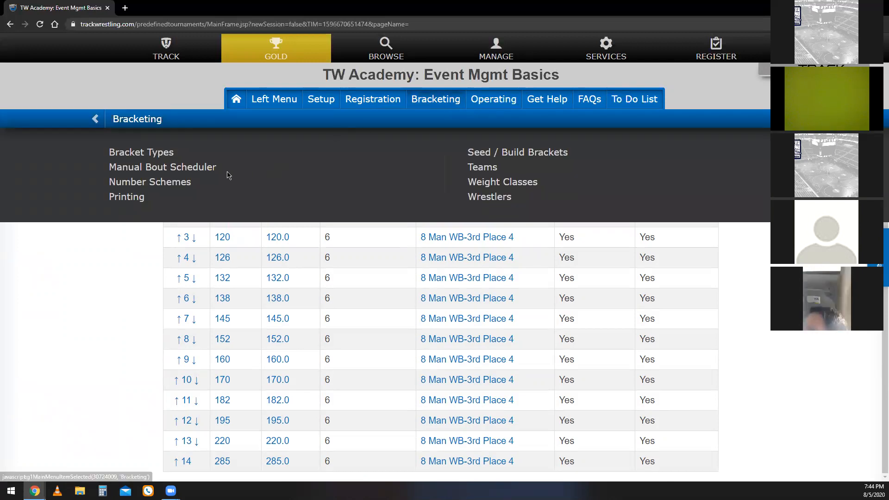
click(138, 181)
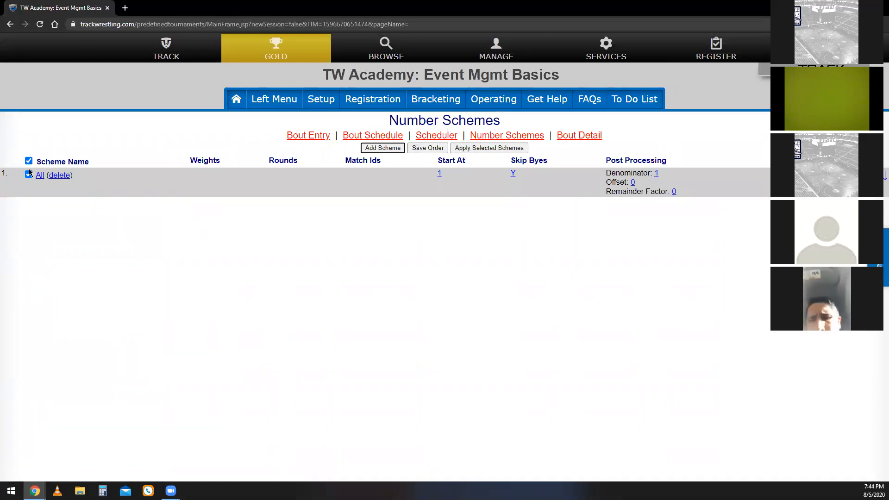
click(498, 147)
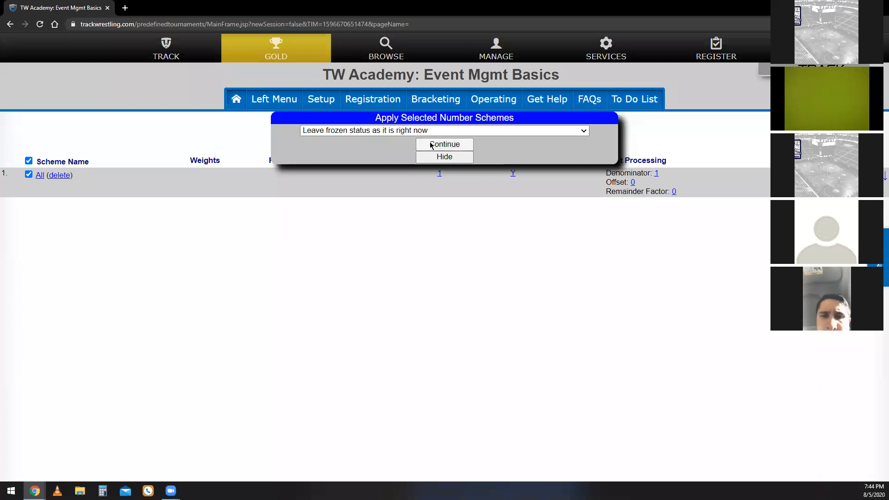
click(431, 145)
text(apply)
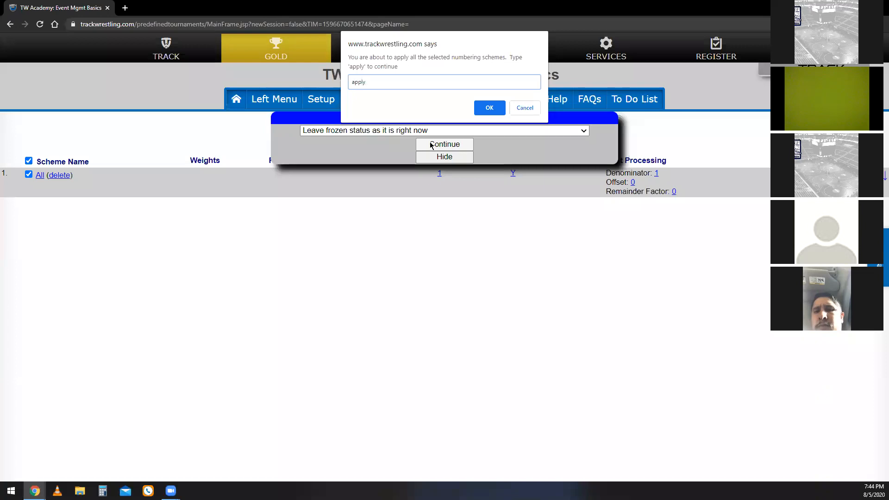
key(Return)
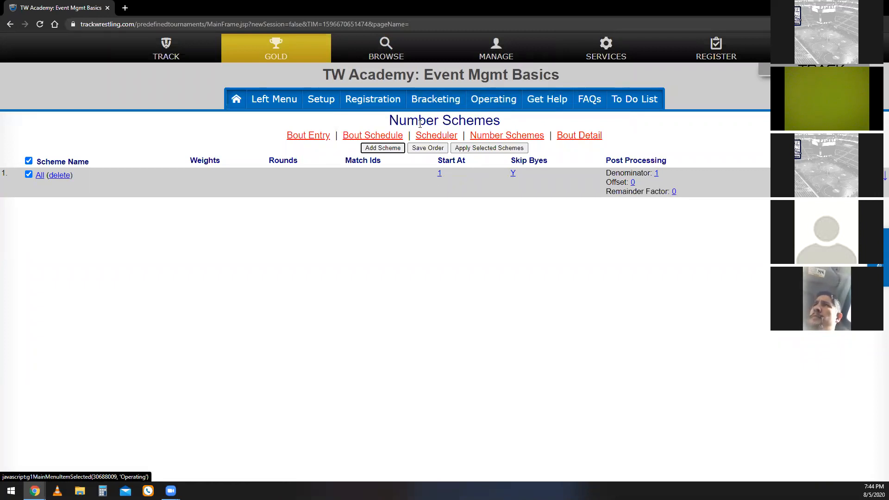
Open the bout schedule and review the bout numbers assigned to each weight class and round.
click(392, 136)
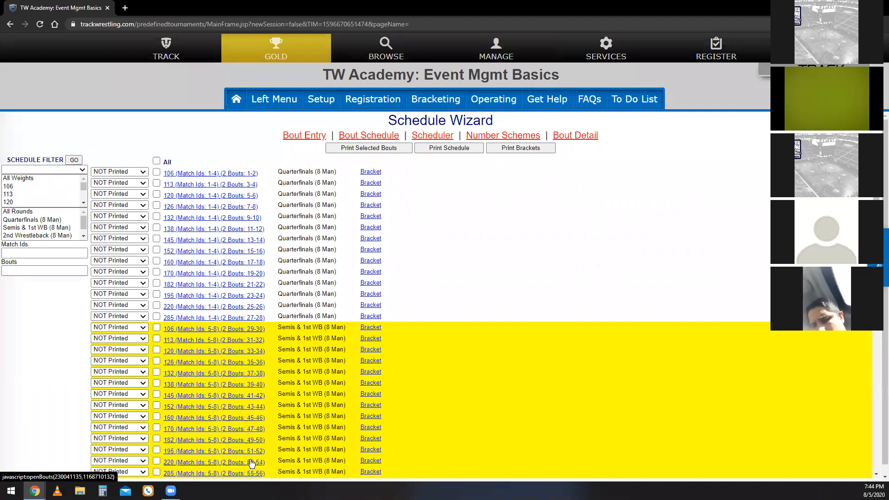
scroll(252, 460, down, 3)
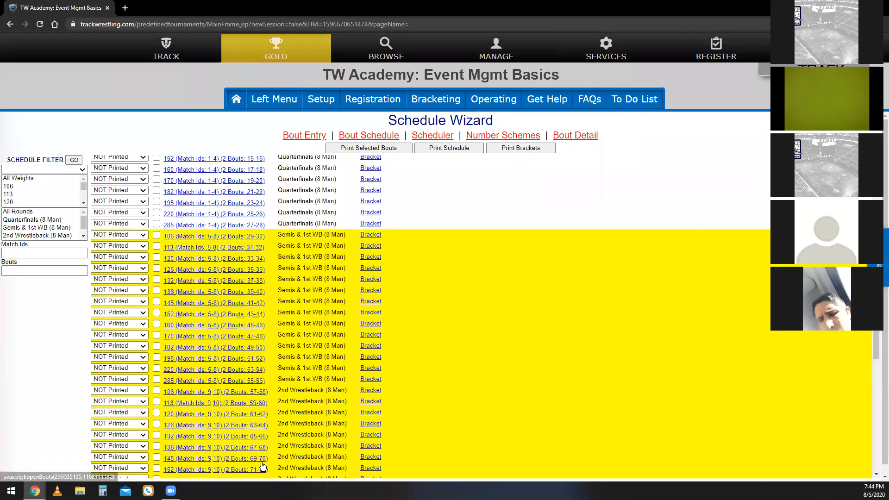
scroll(262, 452, up, 3)
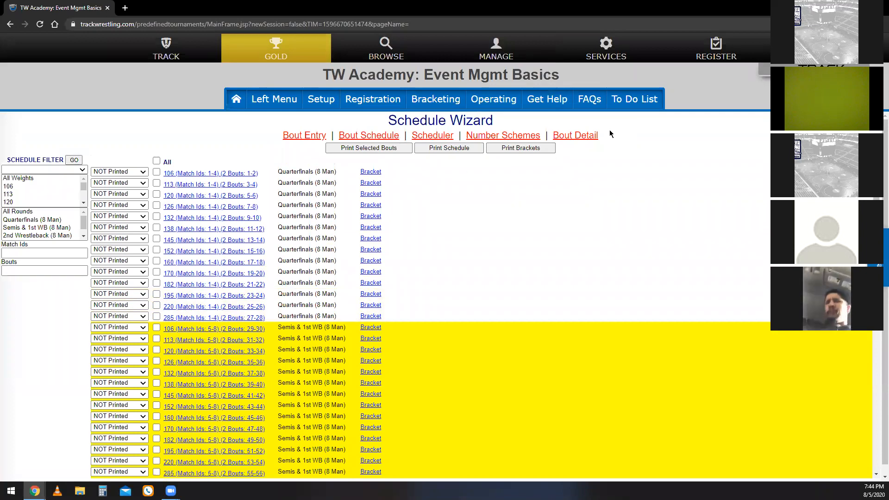
Open the bout detail list and review the individual quarterfinal matchups and their bout numbers.
click(577, 139)
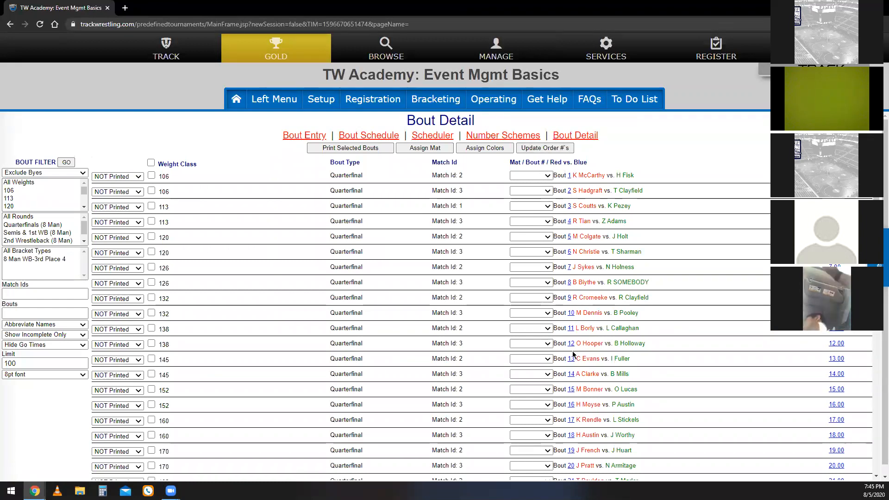
scroll(593, 451, down, 5)
scroll(576, 444, up, 5)
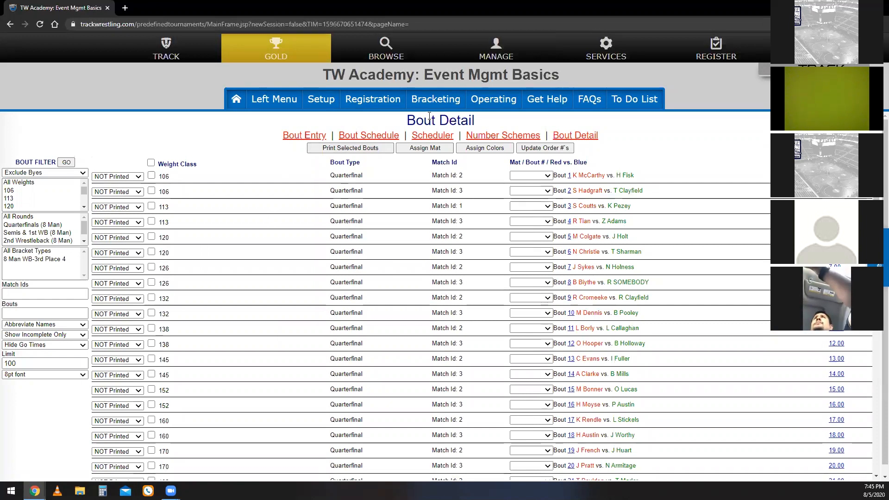
Generate printable brackets for all weight classes from 106 to 285 and mark them as printed.
click(483, 106)
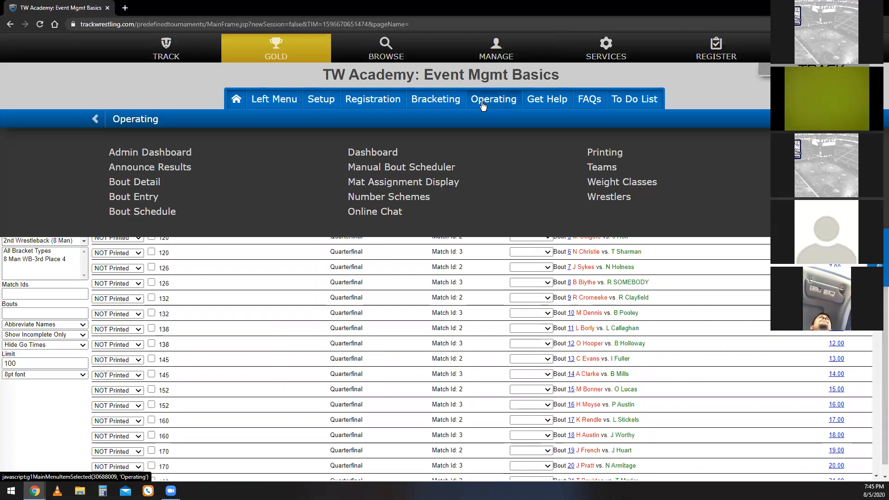
click(597, 154)
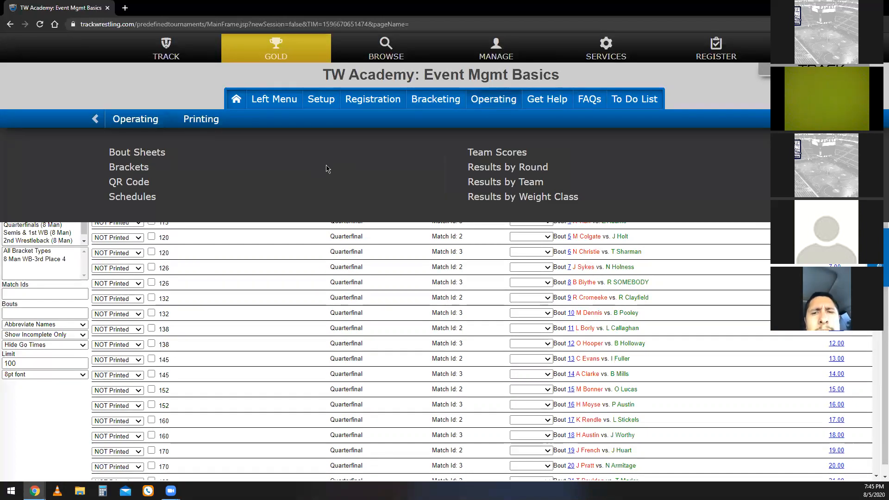
click(147, 169)
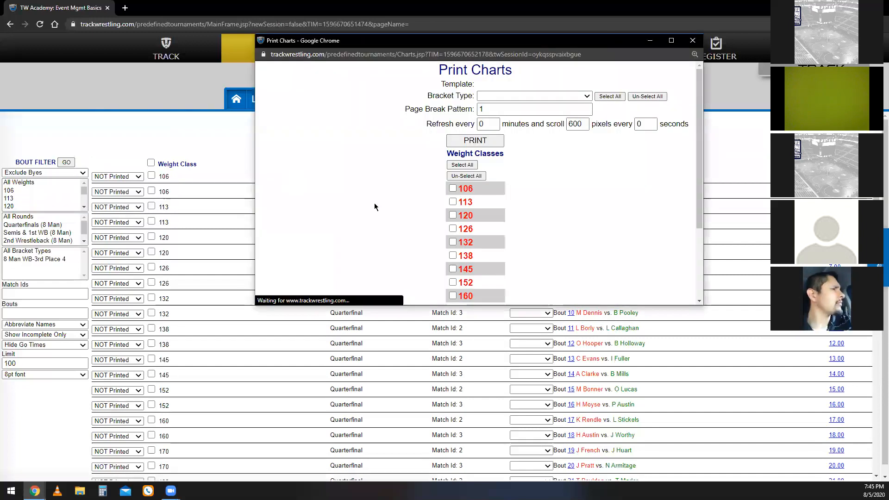
click(671, 40)
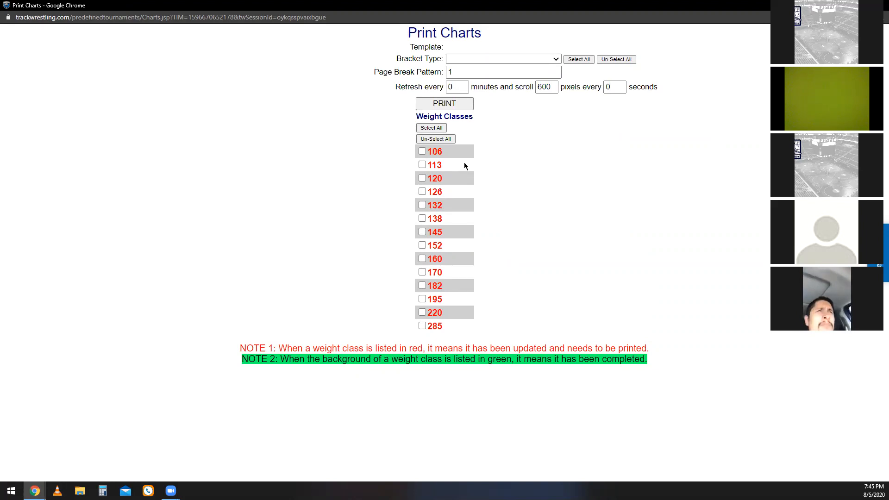
click(422, 151)
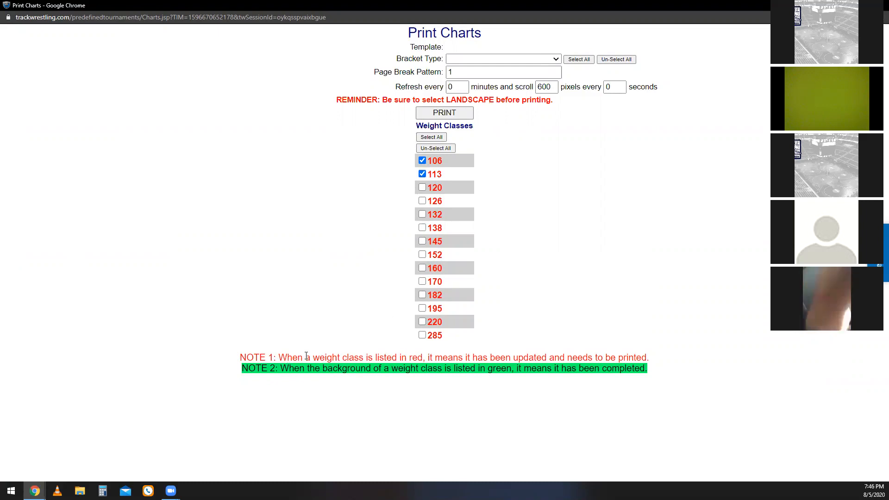
click(427, 137)
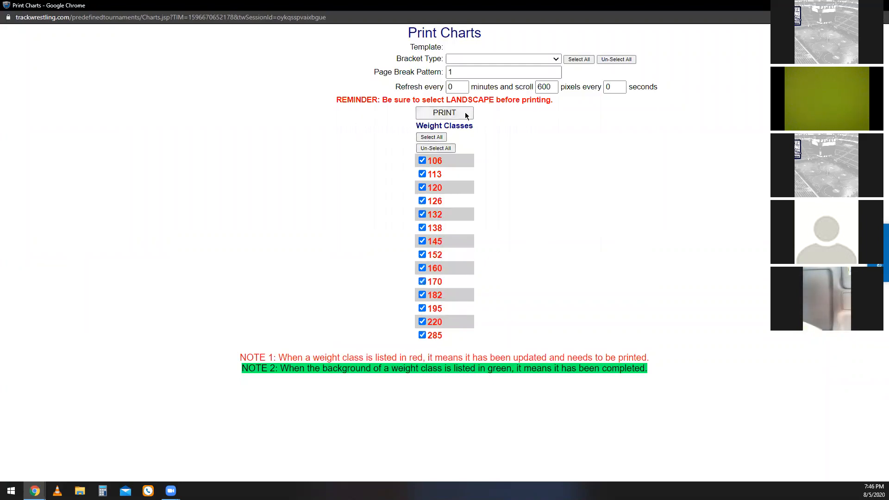
click(466, 114)
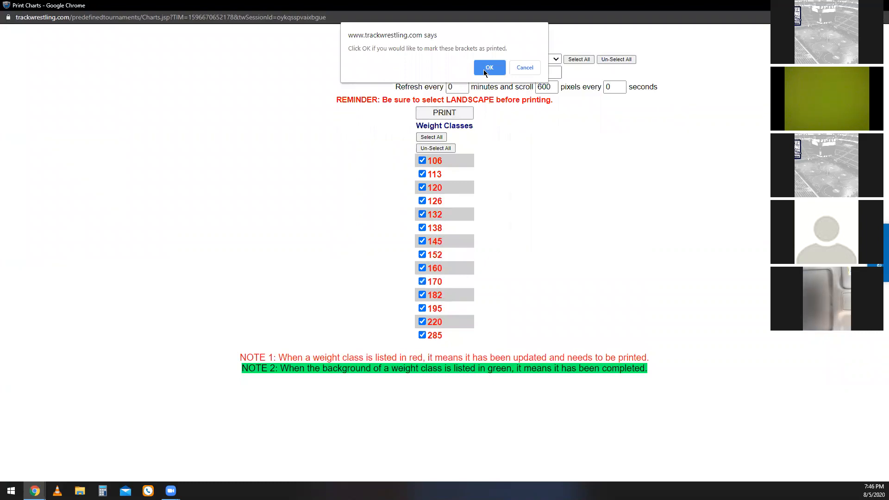
click(483, 70)
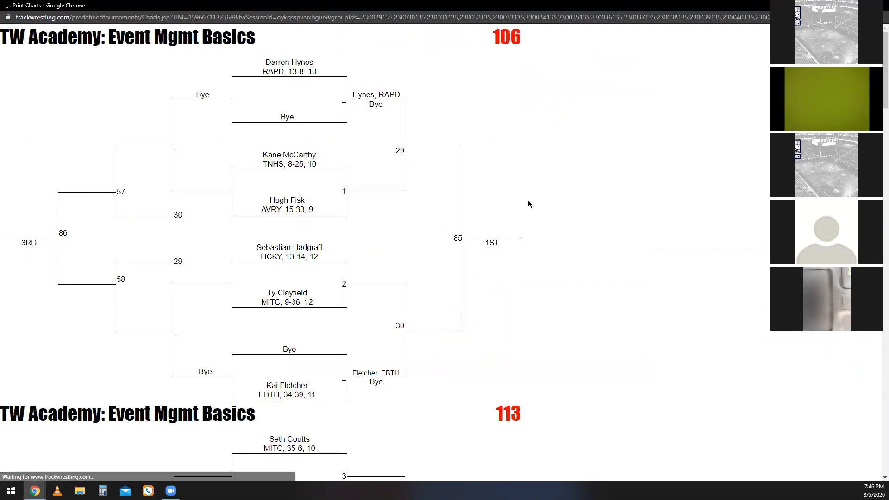
Preview the bracket printout in Landscape layout, page through the weight classes, and close it without printing.
right_click(596, 208)
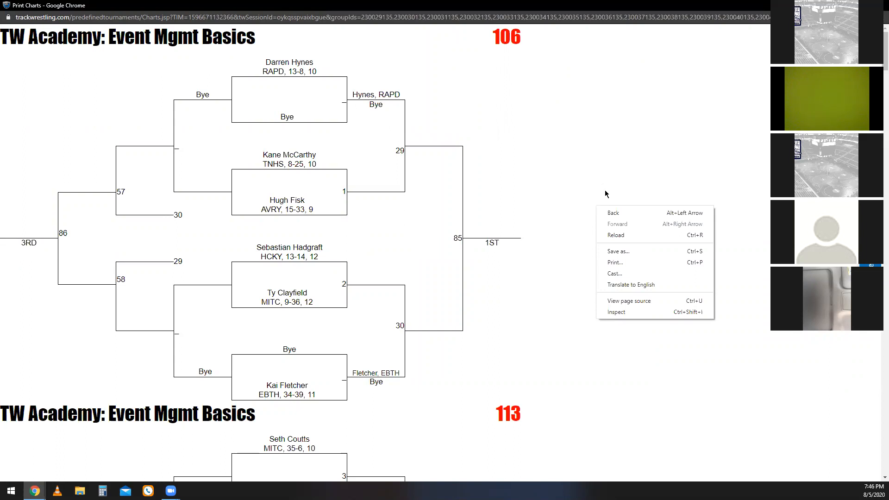
click(627, 263)
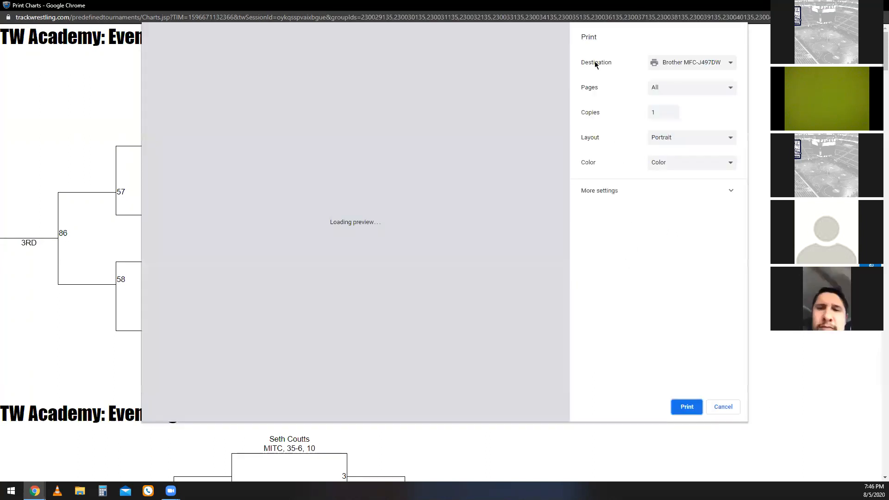
click(666, 141)
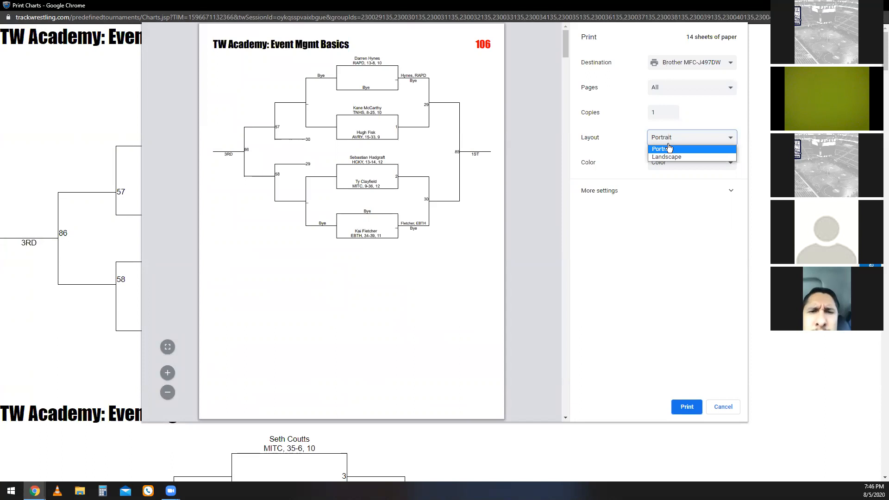
click(683, 158)
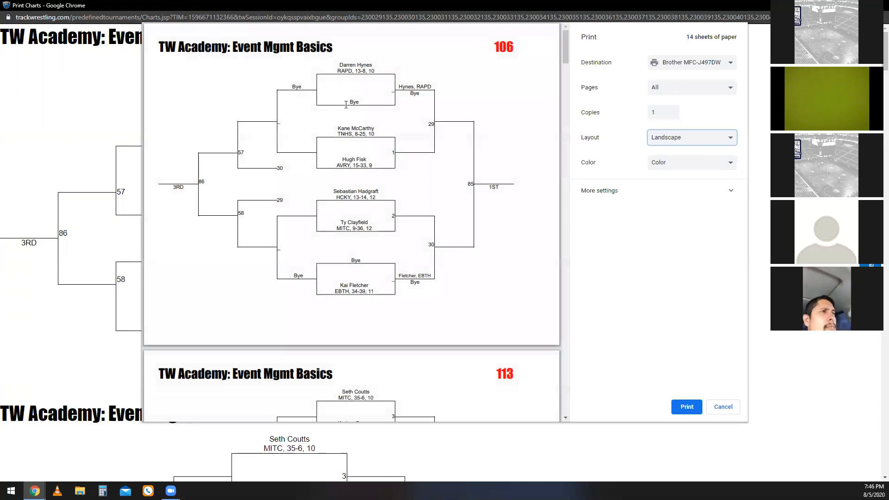
scroll(437, 242, down, 15)
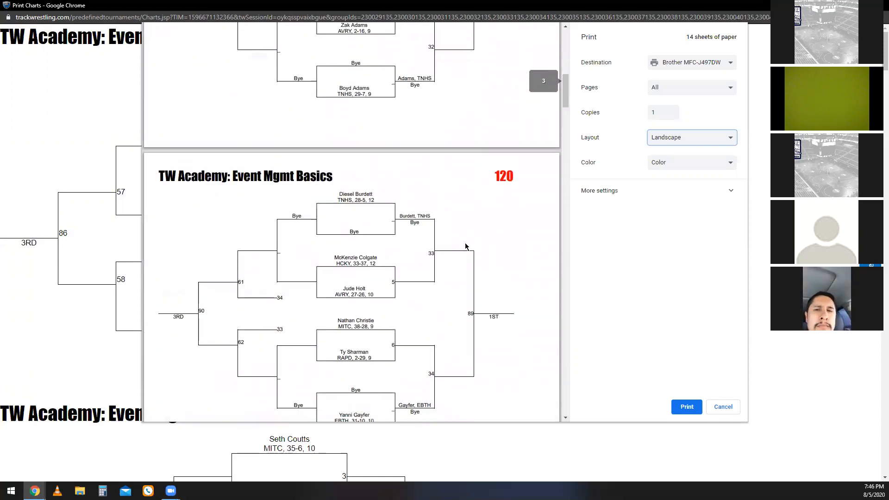
scroll(404, 188, down, 5)
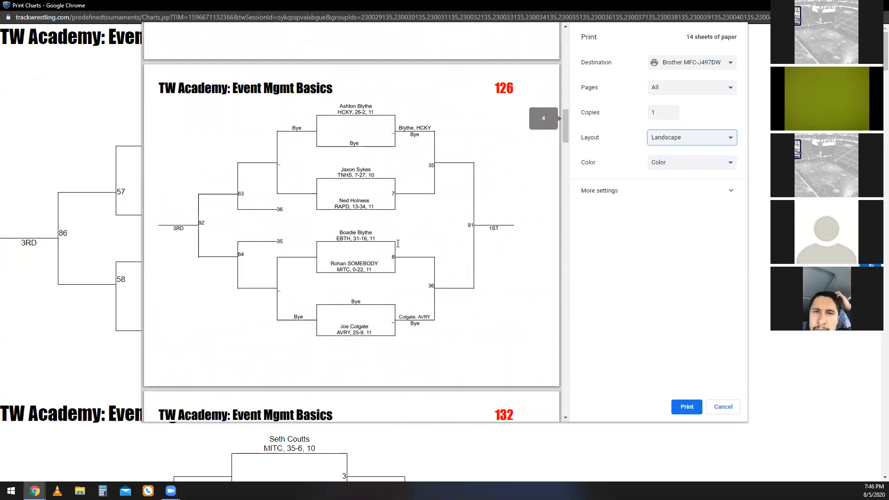
scroll(397, 244, down, 12)
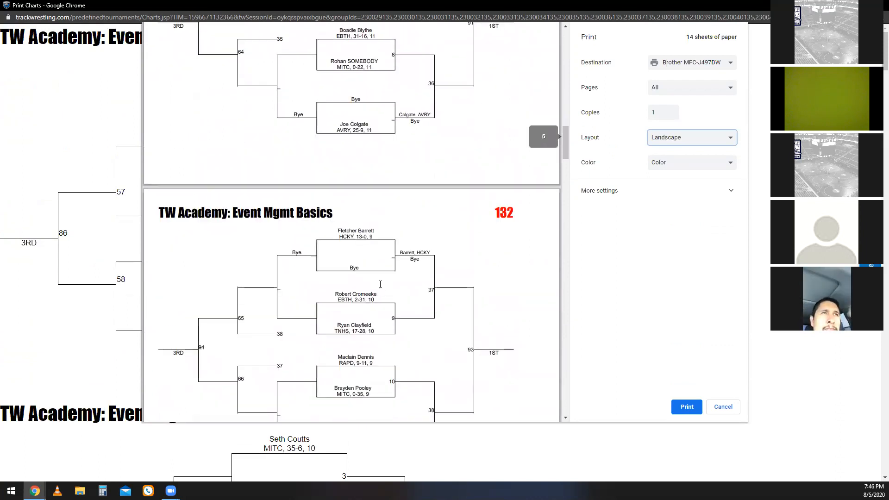
scroll(388, 308, down, 7)
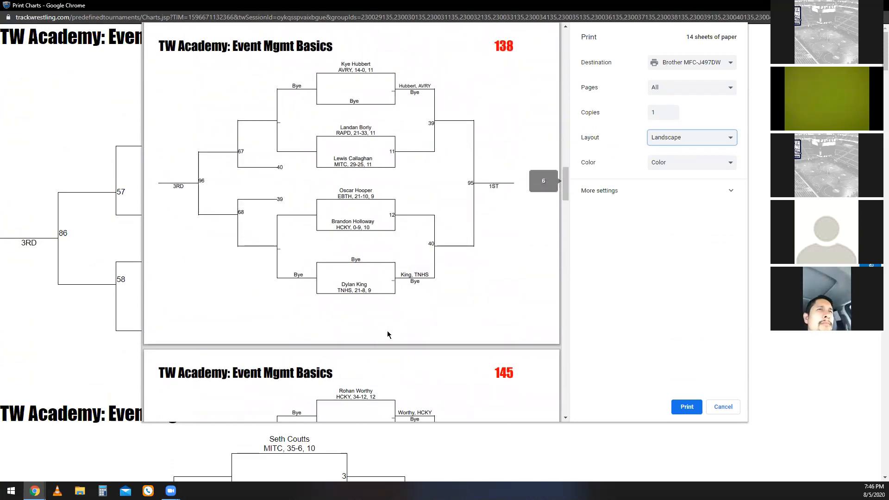
scroll(395, 329, down, 6)
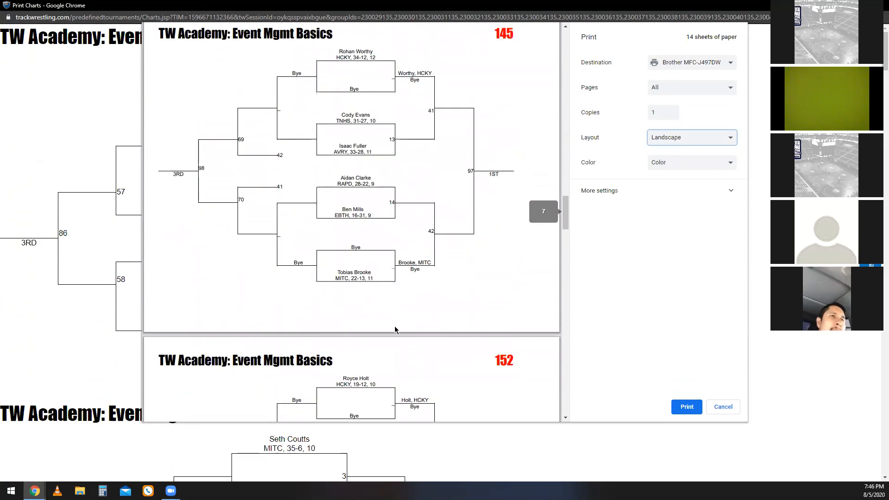
scroll(404, 324, down, 2)
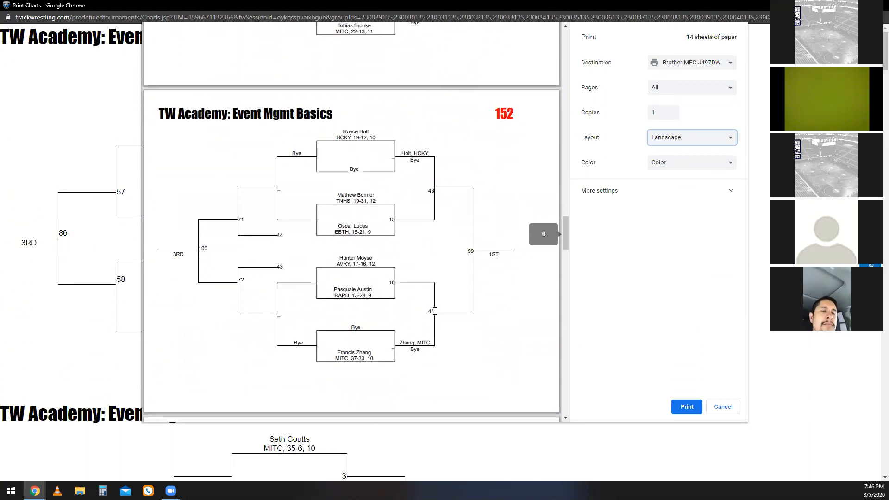
click(723, 406)
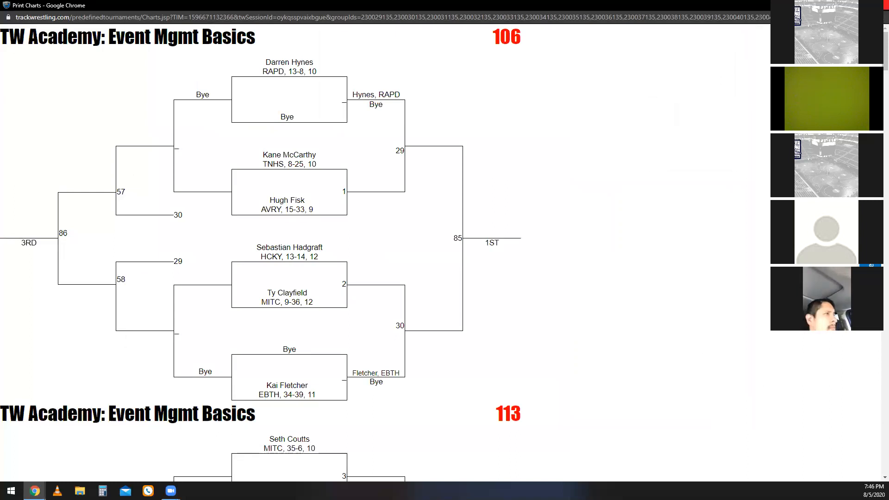
click(879, 5)
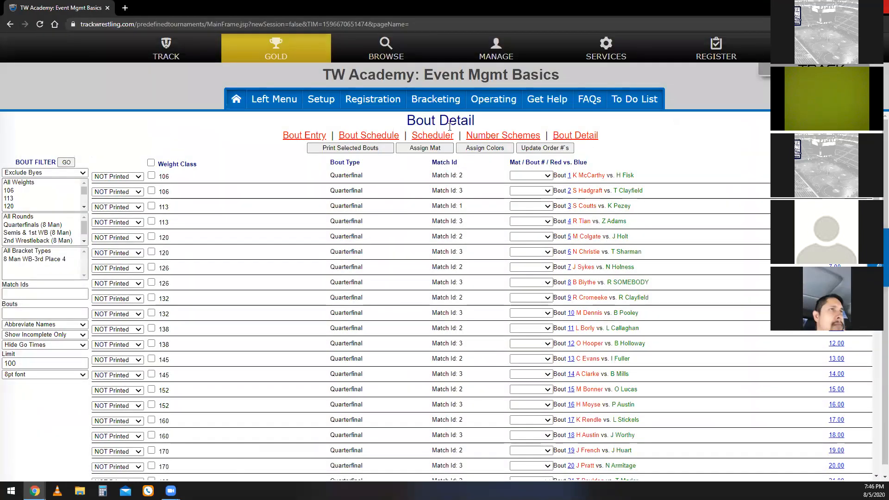
Reopen the bracket printing window to check which weight classes still need printing, and close it.
click(502, 101)
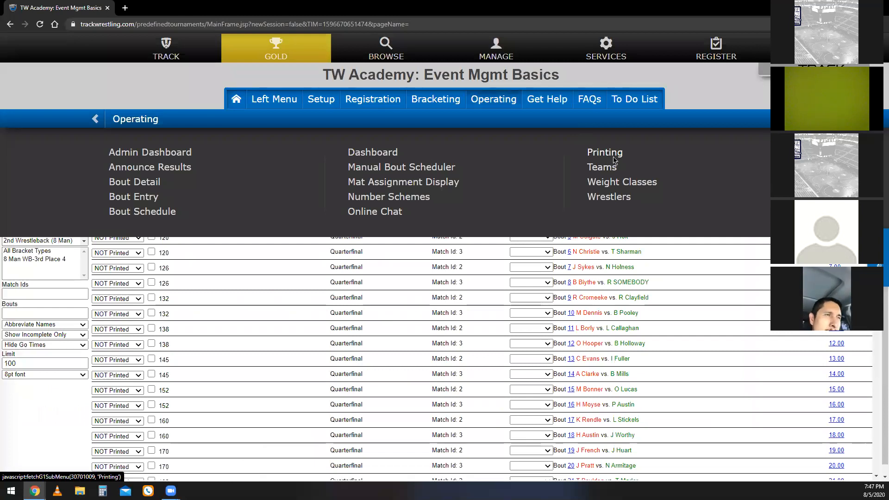
click(614, 159)
click(145, 168)
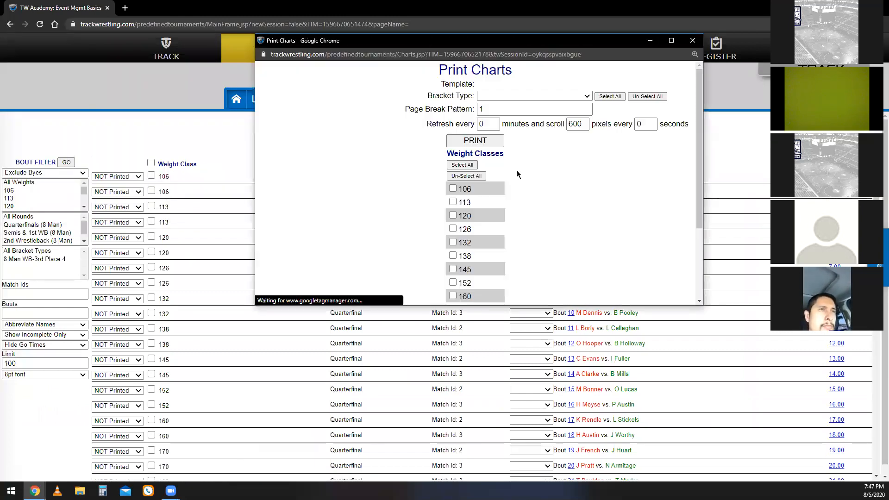
scroll(568, 165, down, 1)
click(672, 41)
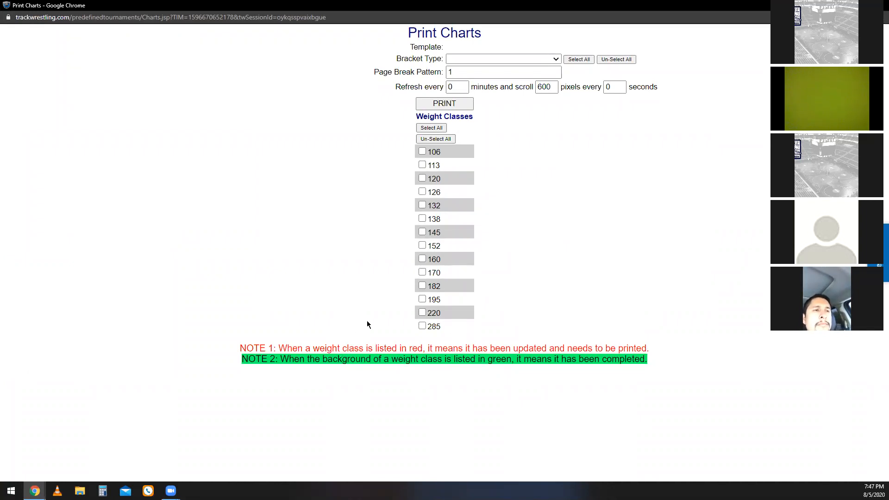
mouse_move(240, 359)
mouse_down()
mouse_move(657, 361)
mouse_move(221, 358)
mouse_move(226, 351)
mouse_up()
click(226, 341)
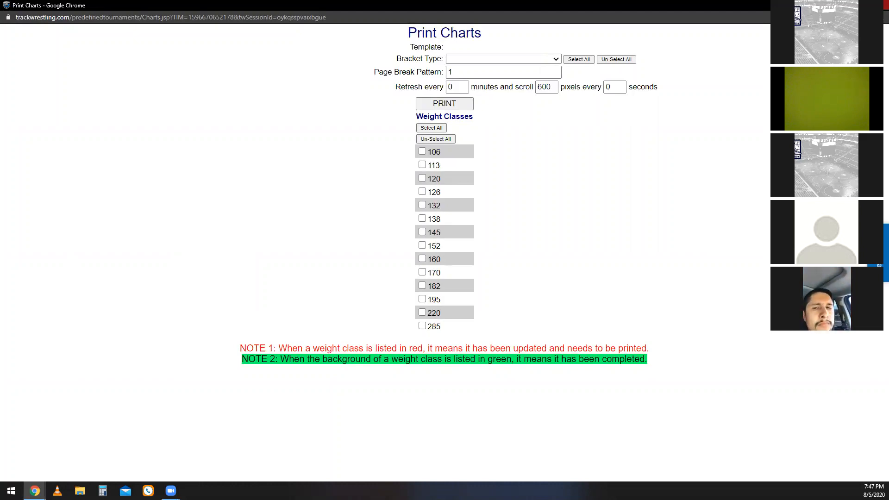
click(881, 5)
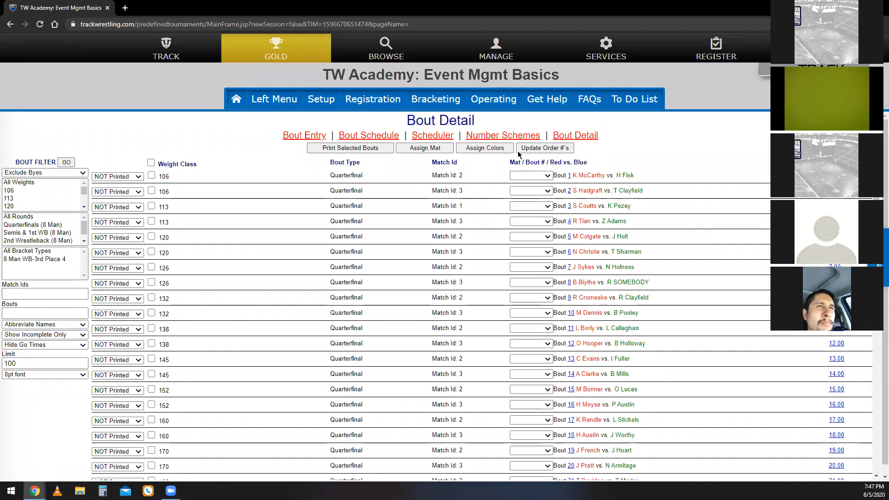
Select the quarterfinal rounds of all weight classes from 106 to 285 in the bout schedule.
click(505, 111)
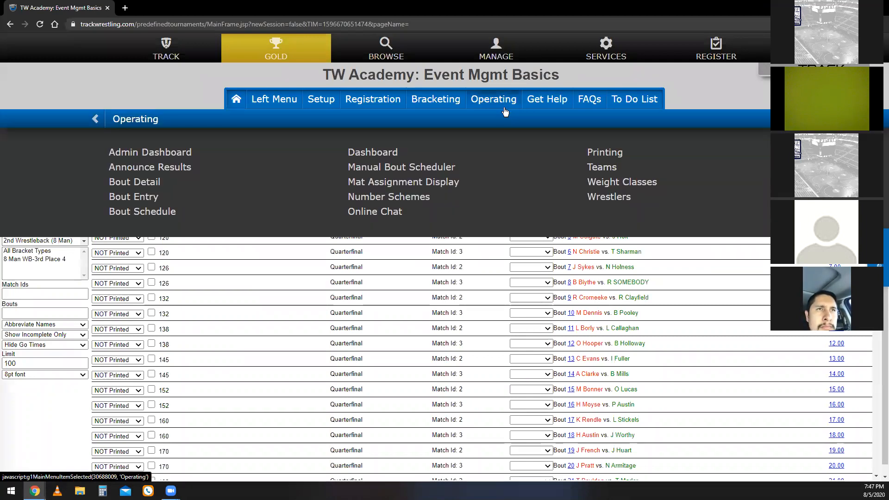
click(172, 212)
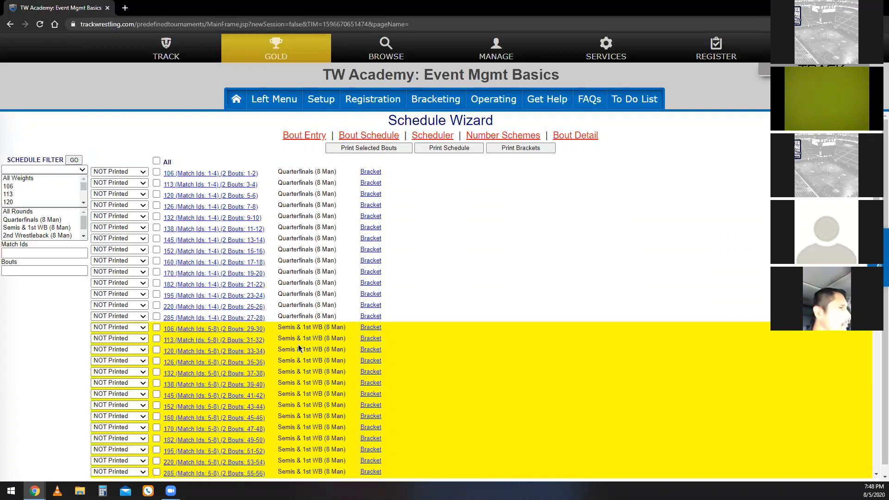
click(156, 172)
click(157, 183)
click(157, 194)
click(156, 205)
click(157, 216)
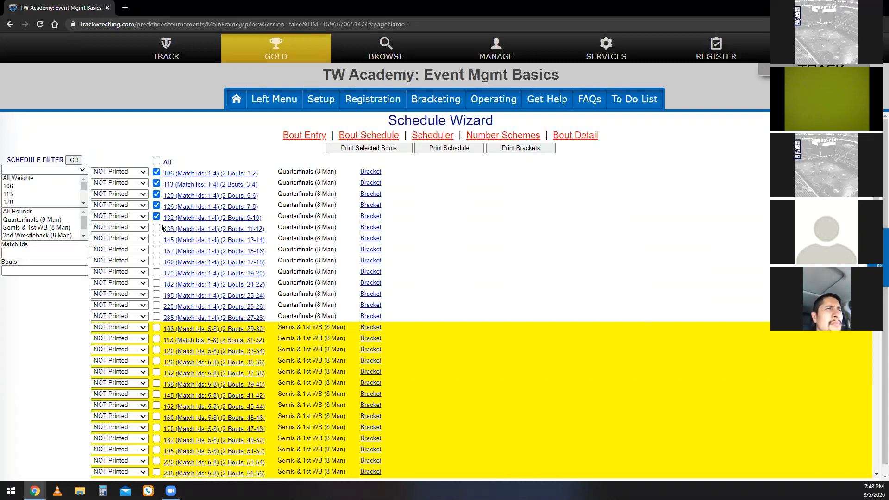
click(156, 227)
click(157, 239)
click(157, 249)
click(157, 260)
click(157, 271)
click(156, 283)
click(156, 294)
click(157, 305)
click(156, 316)
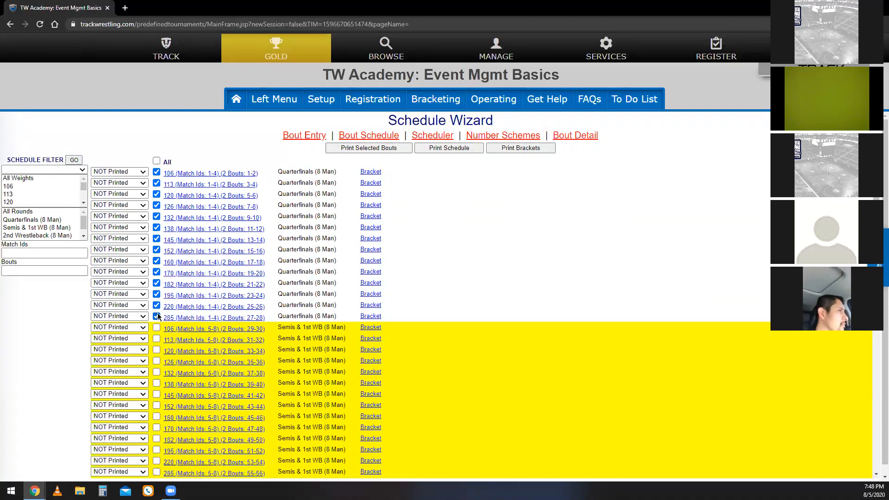
Generate one copy of the selected quarterfinal bout sheets without byes, keeping the 45-minute minimum break, and mark the bouts as printed.
click(391, 151)
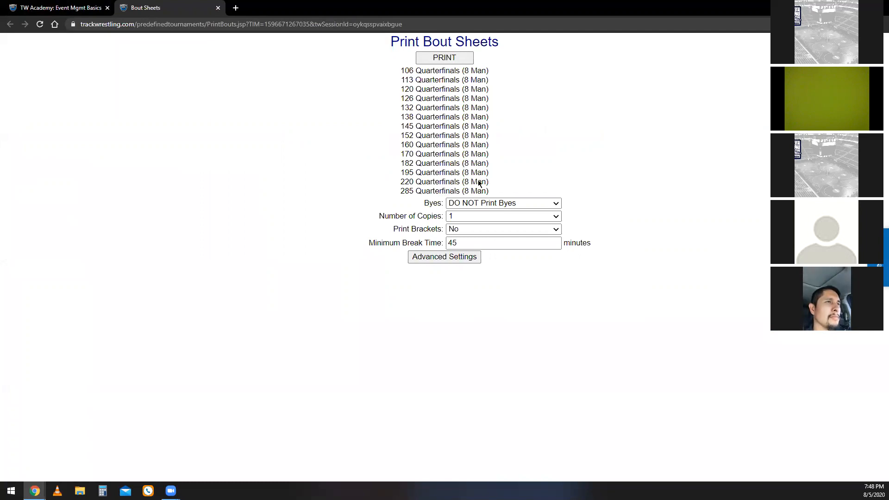
double_click(464, 245)
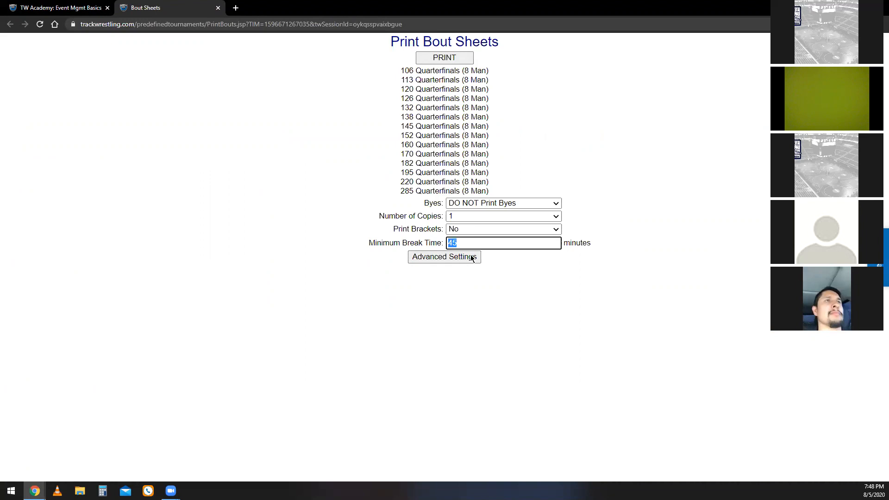
click(375, 139)
click(444, 57)
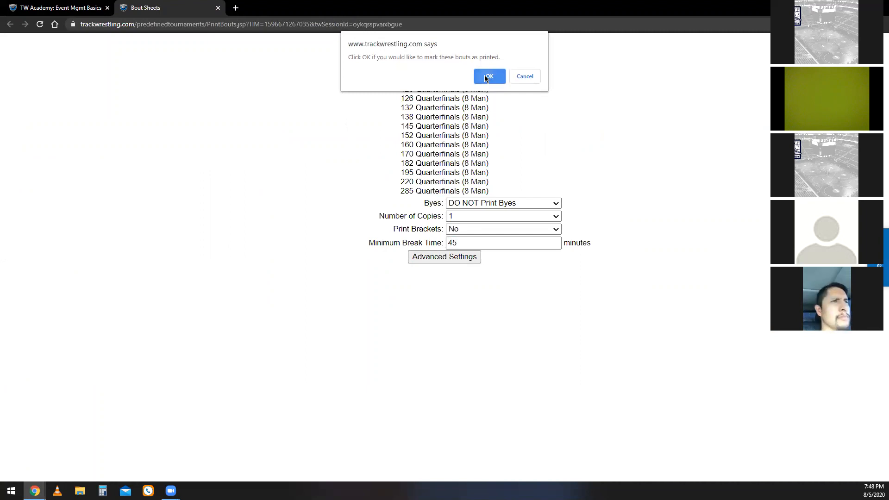
click(488, 76)
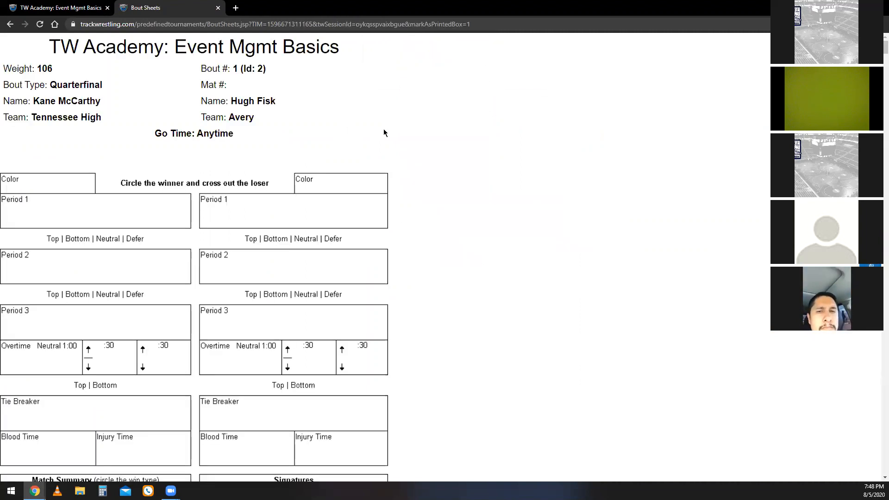
Review the generated quarterfinal bout sheets, preview their printout in Portrait layout, and close them without printing.
scroll(384, 133, down, 7)
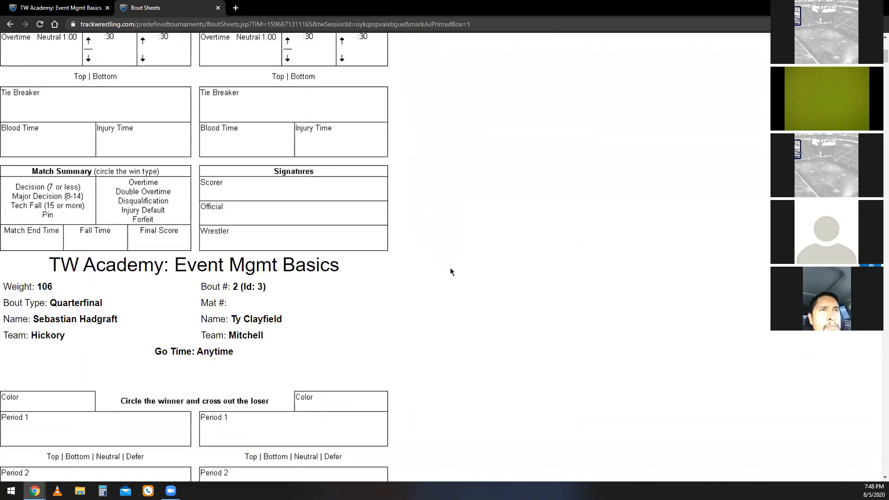
scroll(452, 268, down, 3)
scroll(466, 286, up, 10)
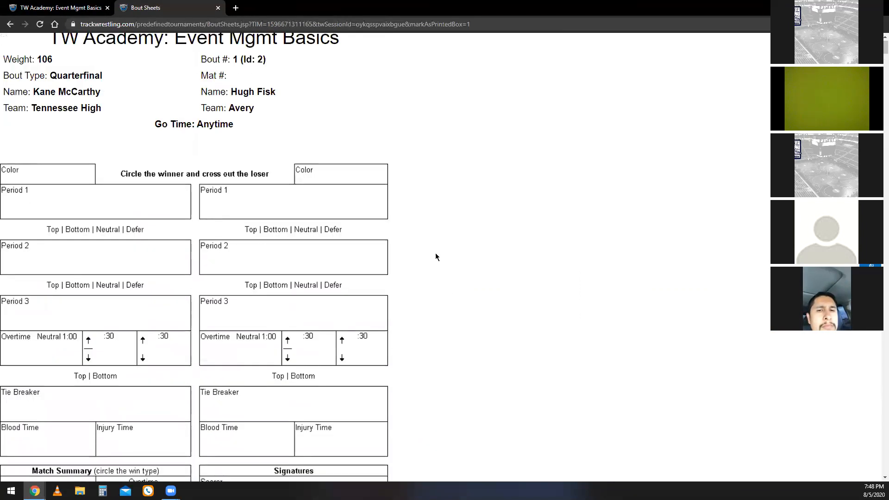
right_click(446, 234)
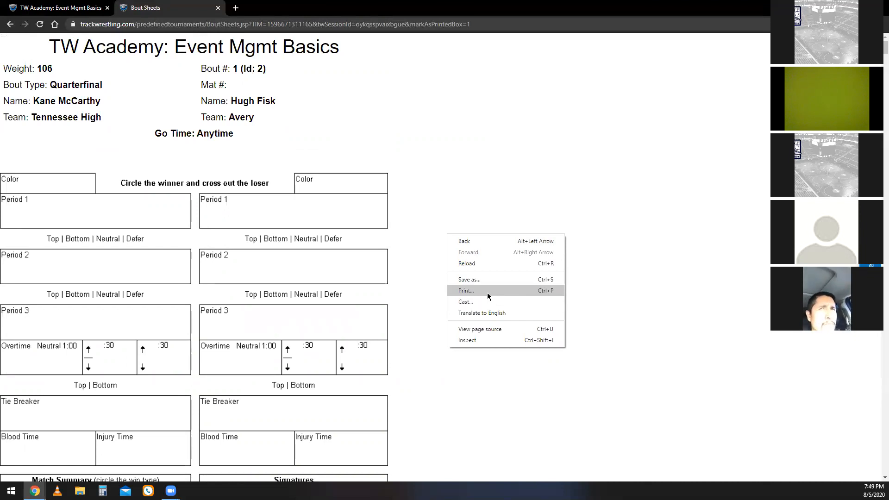
click(465, 291)
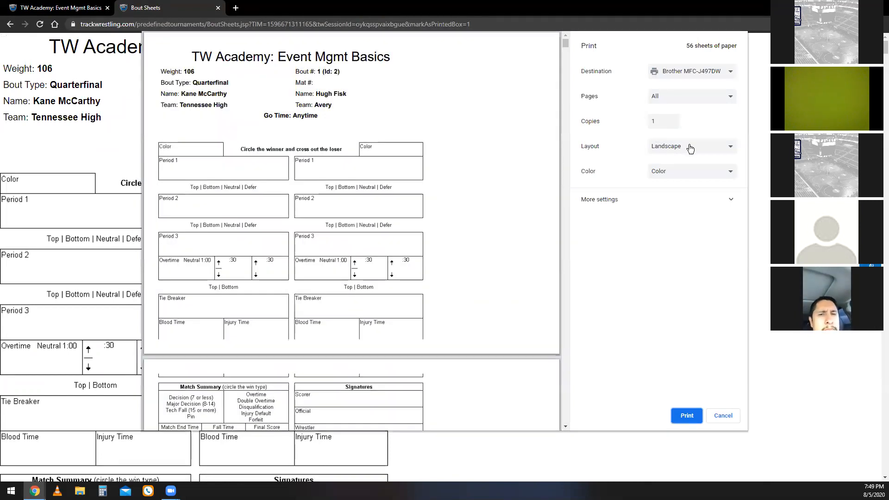
click(689, 146)
click(668, 158)
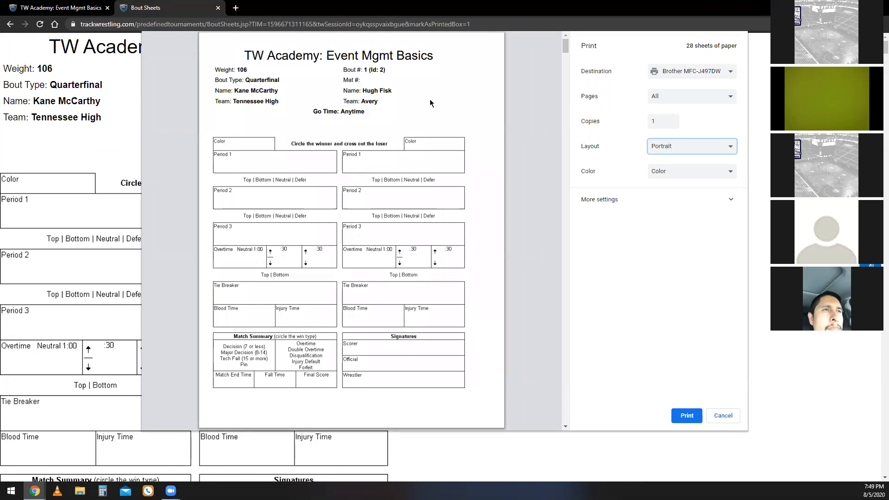
click(729, 422)
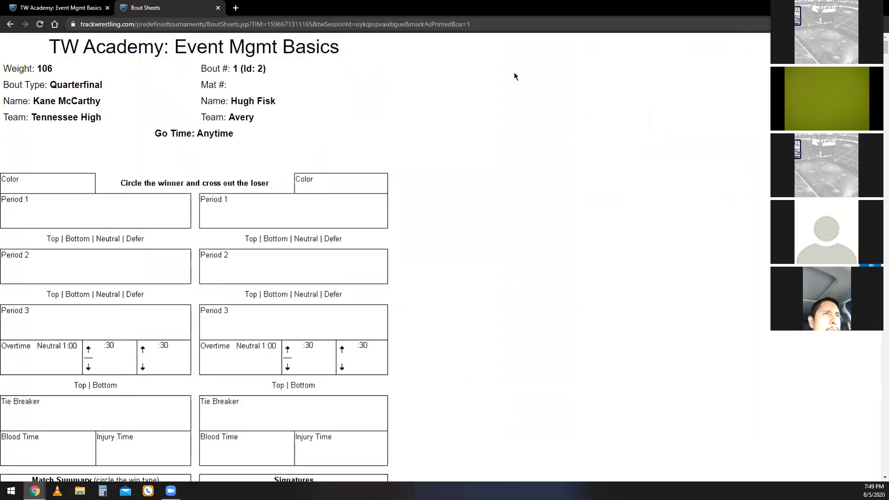
click(218, 8)
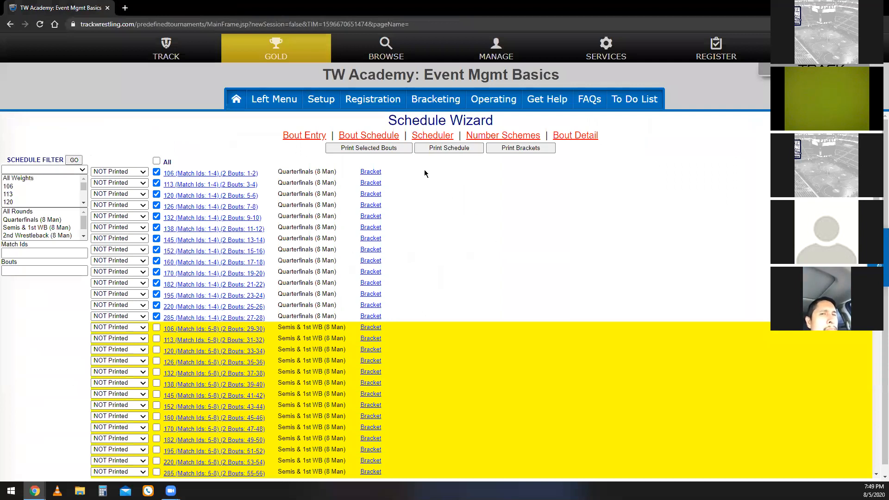
Reload the bout schedule and check the printed status of the quarterfinal and semifinal rounds.
click(382, 137)
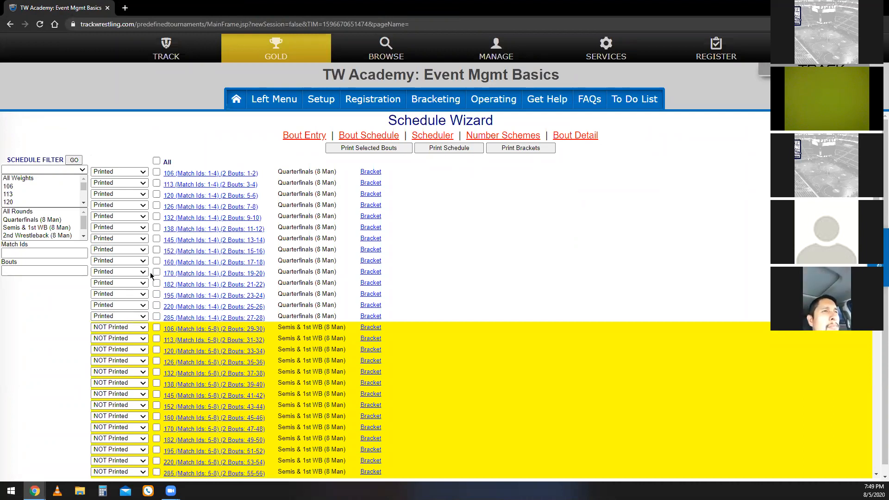
scroll(144, 321, down, 1)
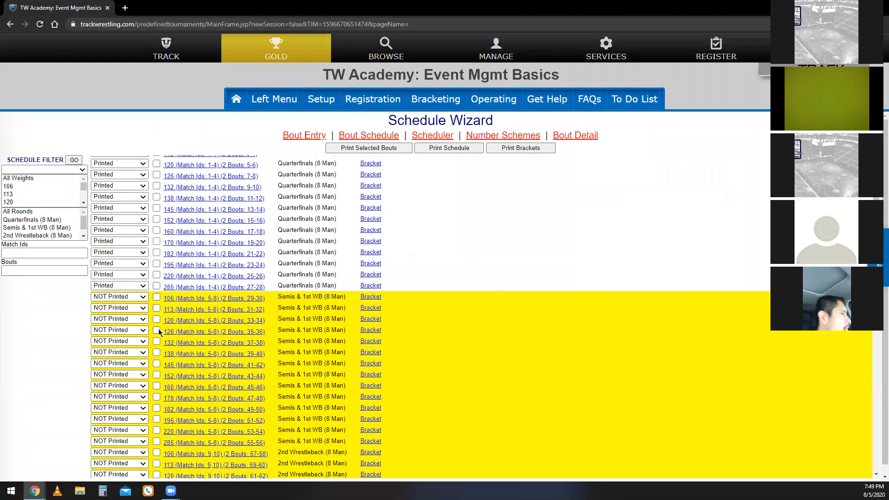
scroll(153, 328, down, 1)
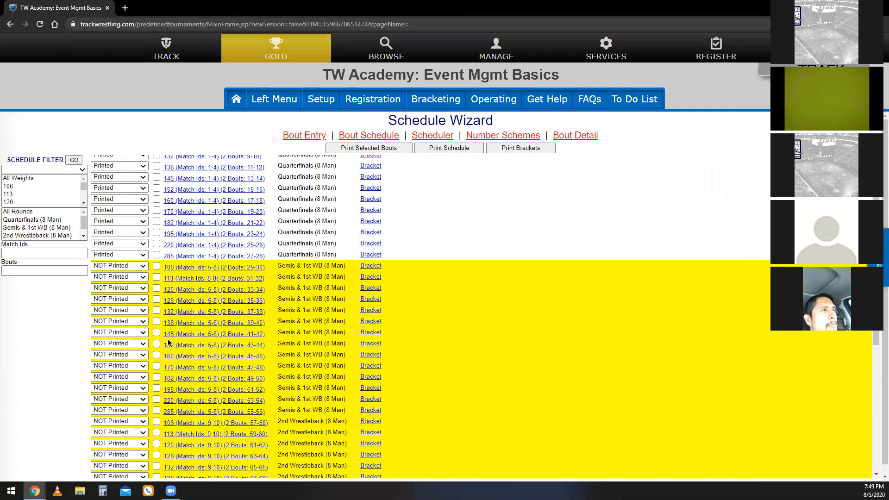
Open Bout Entry from the Operating options and look up bout number 5.
click(310, 144)
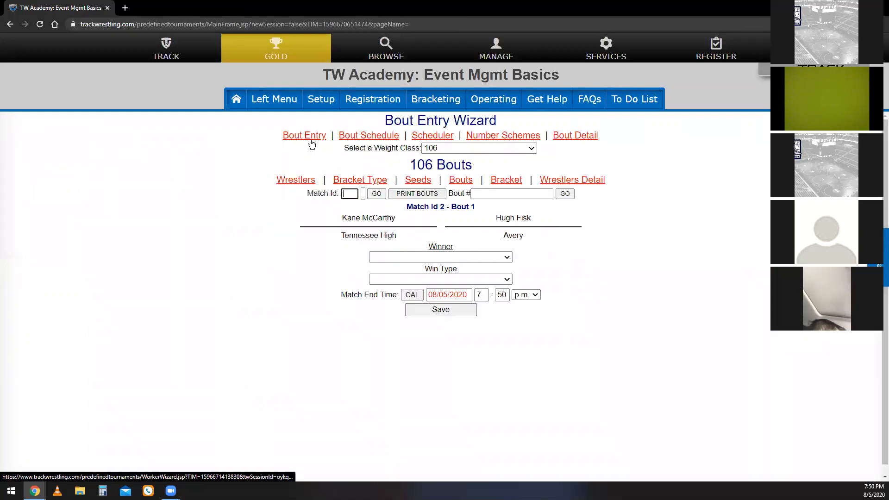
click(487, 113)
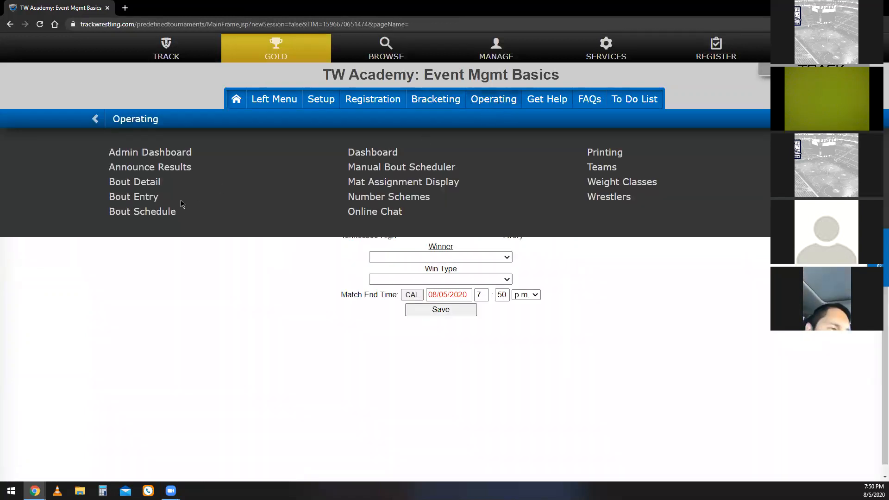
click(145, 202)
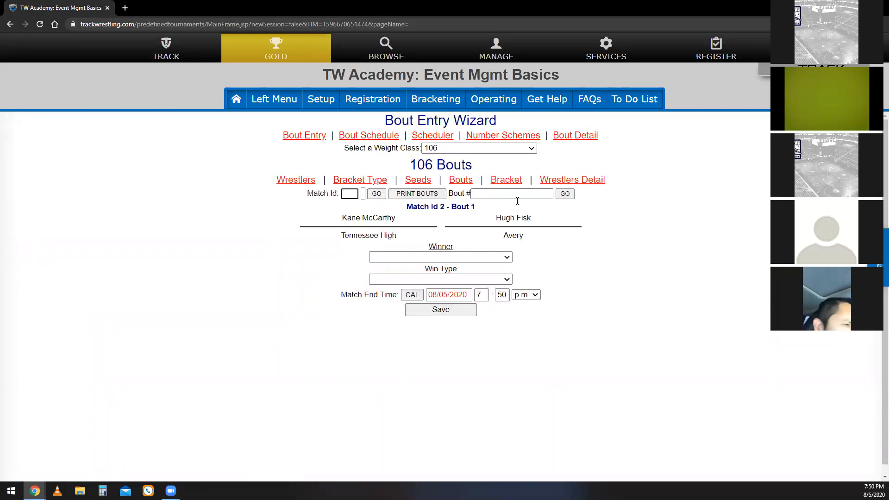
click(497, 194)
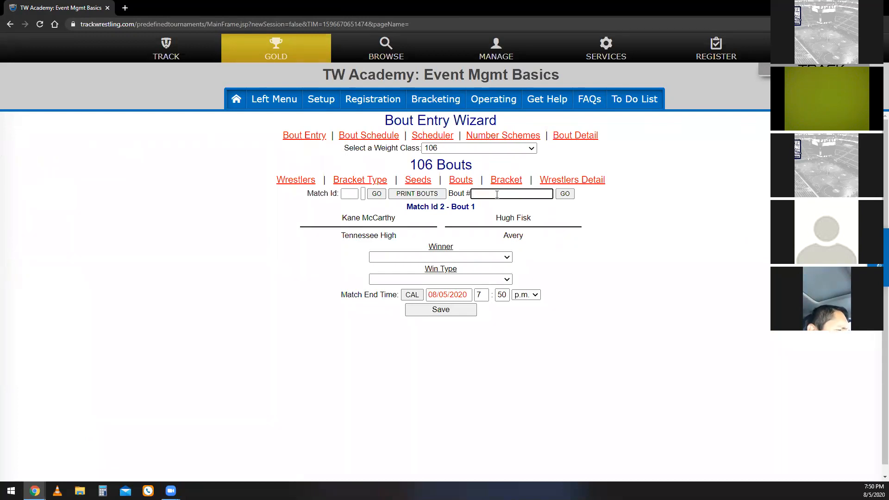
text(5)
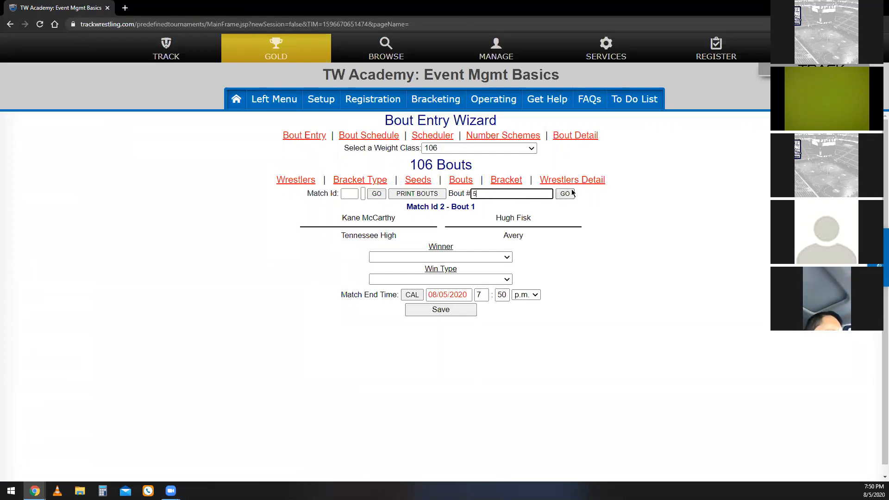
click(564, 194)
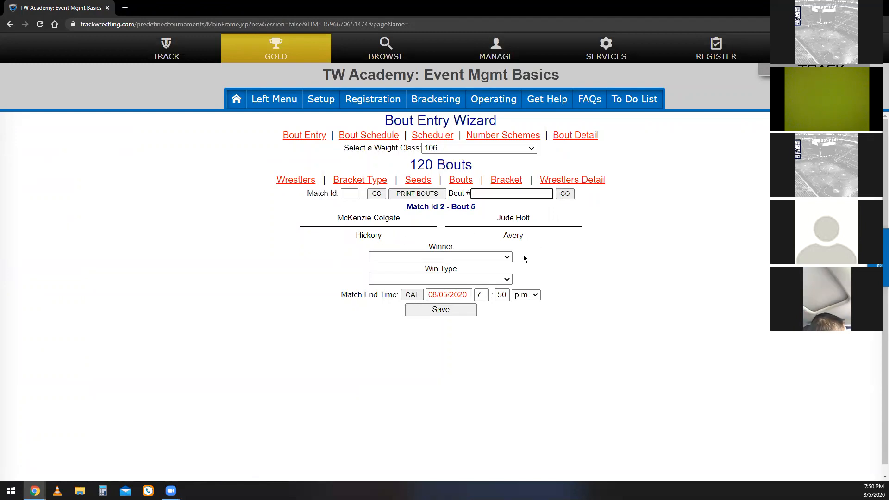
Switch the bout entry form to the 113 weight class.
click(473, 149)
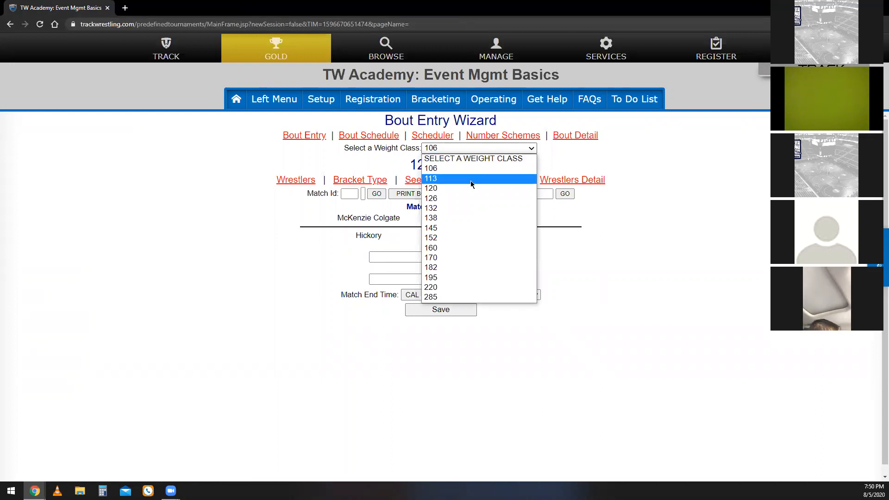
click(482, 167)
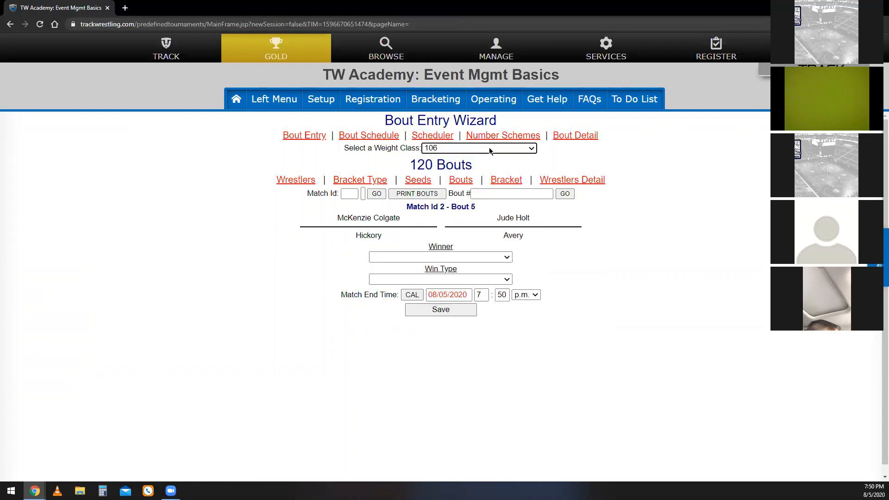
click(488, 147)
click(459, 178)
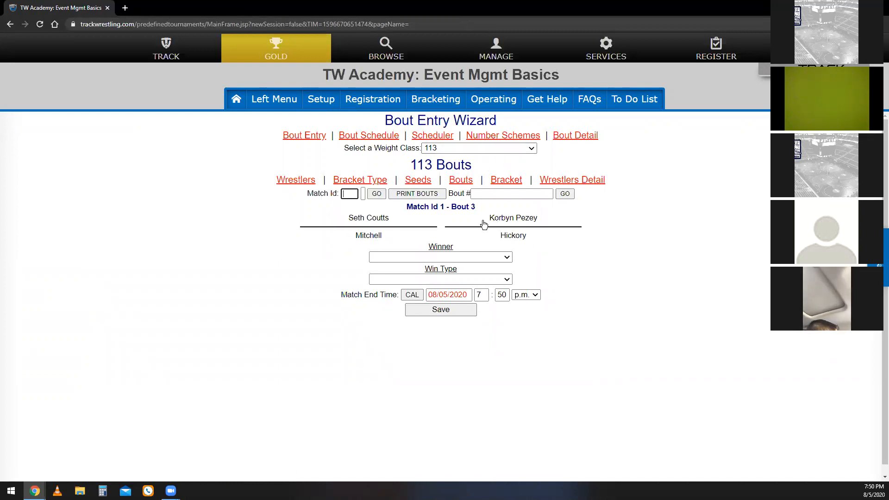
View the 113 bracket with the Default Template at 900 by 600 pixels, find bout 3 in it, and close the bracket.
click(502, 181)
click(342, 188)
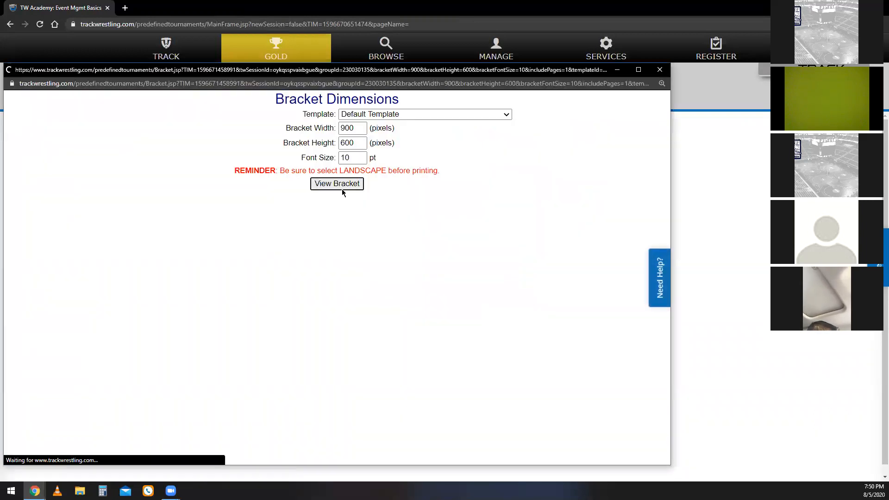
scroll(256, 215, down, 1)
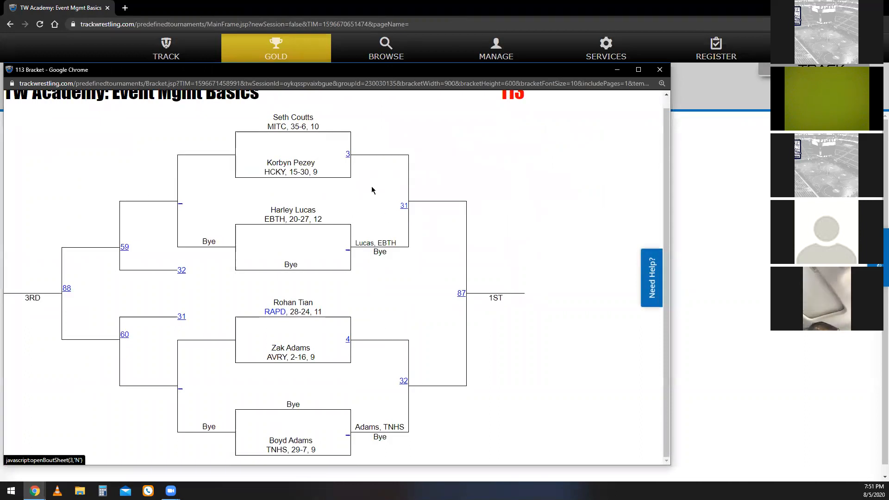
click(660, 70)
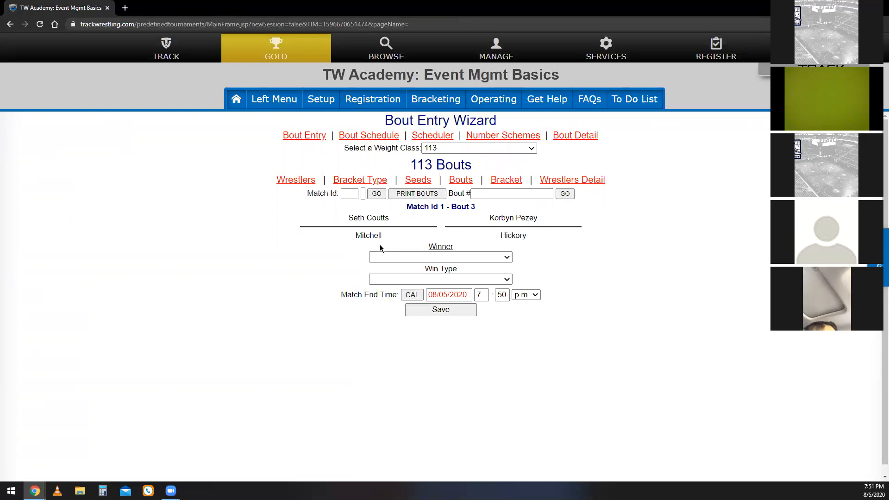
Try out the winner list for bout 3 by alternating between the two wrestlers, ending on the Mitchell wrestler.
click(492, 257)
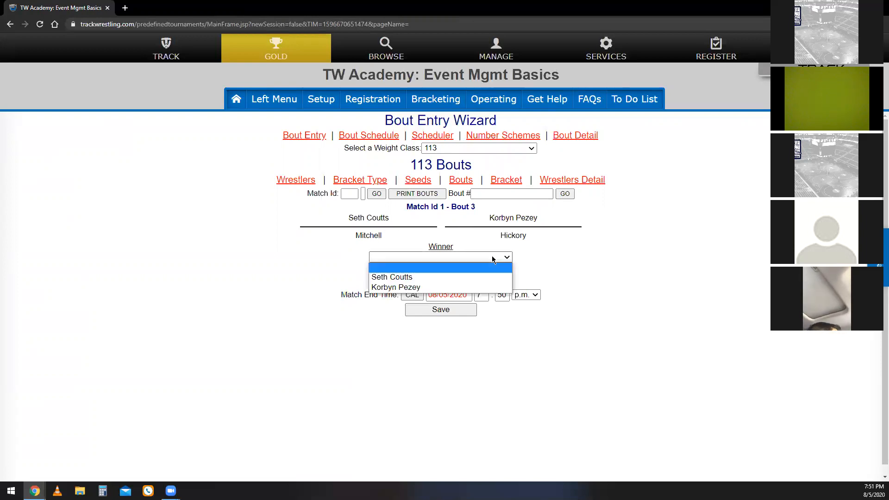
click(478, 274)
click(487, 259)
click(481, 287)
click(500, 258)
click(490, 276)
click(505, 257)
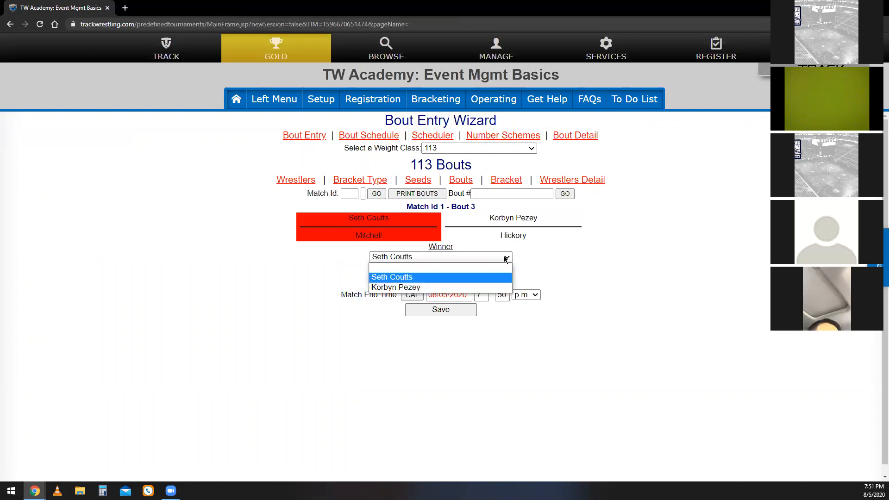
click(477, 288)
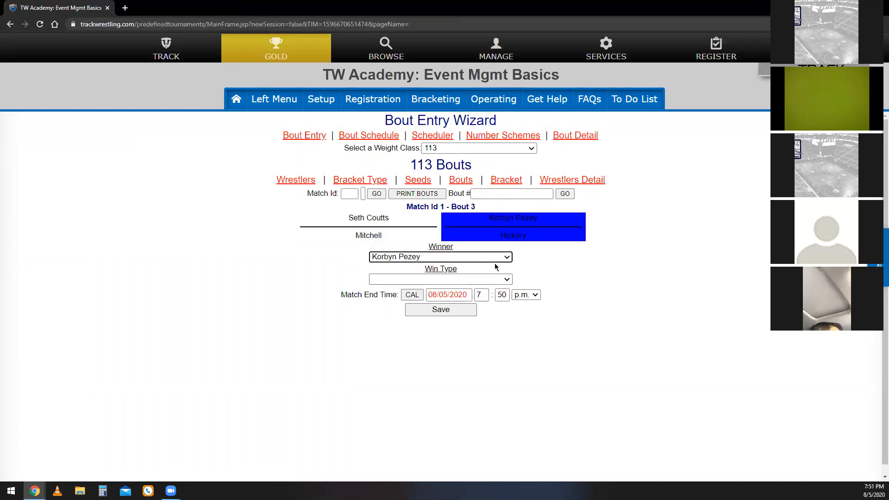
click(500, 261)
click(477, 276)
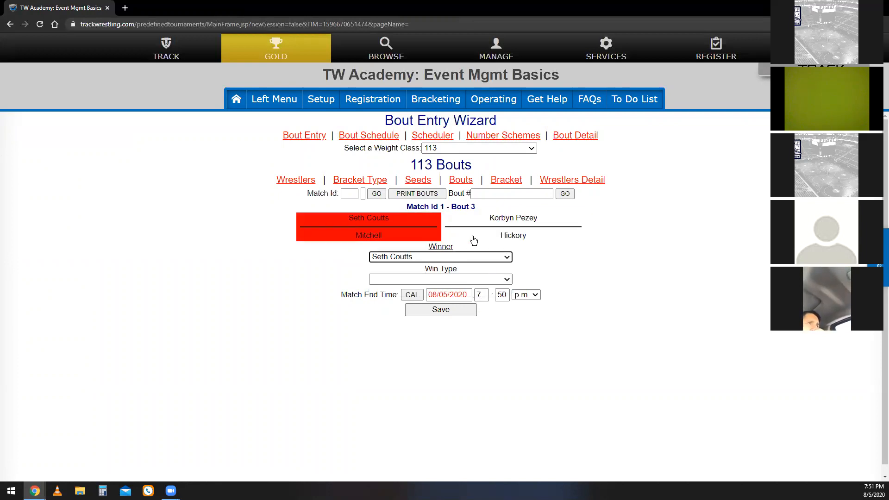
Alternate bout 3's winner directly through the wrestlers' name areas, ending with the Hickory wrestler as winner.
click(481, 225)
click(361, 221)
click(485, 224)
click(379, 220)
click(480, 236)
click(412, 234)
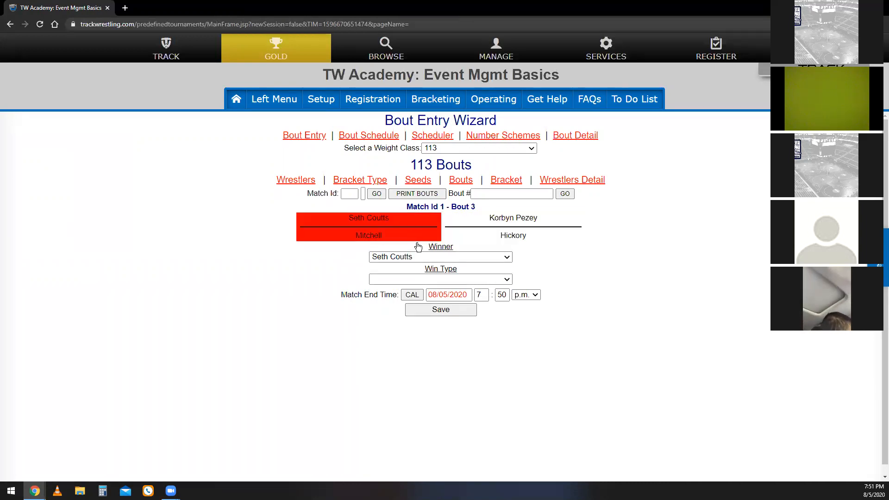
click(504, 224)
Try to save bout 3 as a Decision with 15 match points for the Hickory wrestler and 0 for the Mitchell wrestler.
click(475, 277)
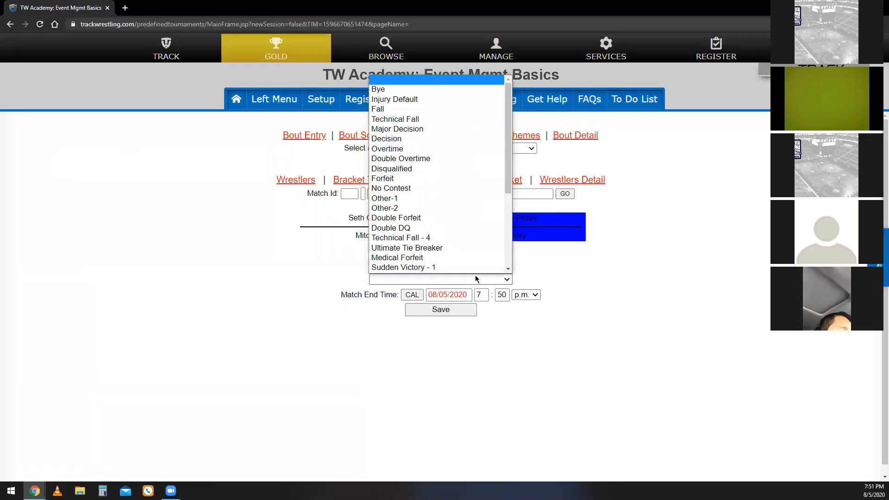
scroll(458, 185, down, 1)
click(439, 117)
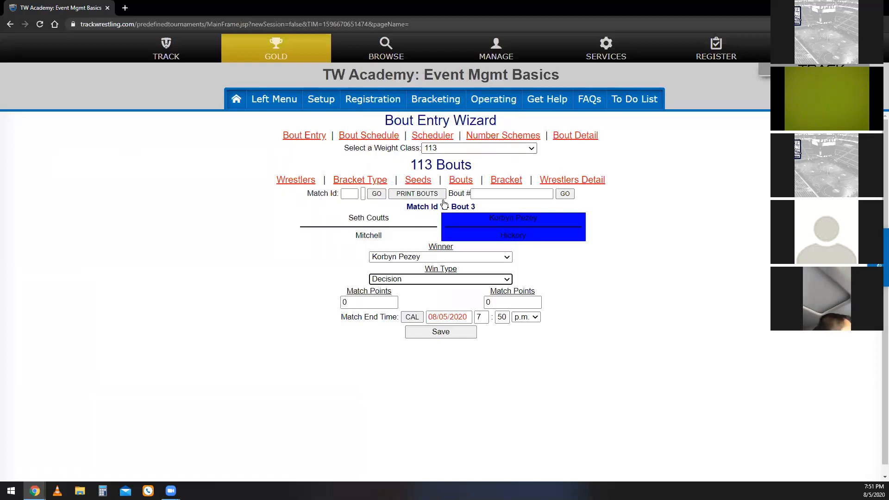
click(393, 301)
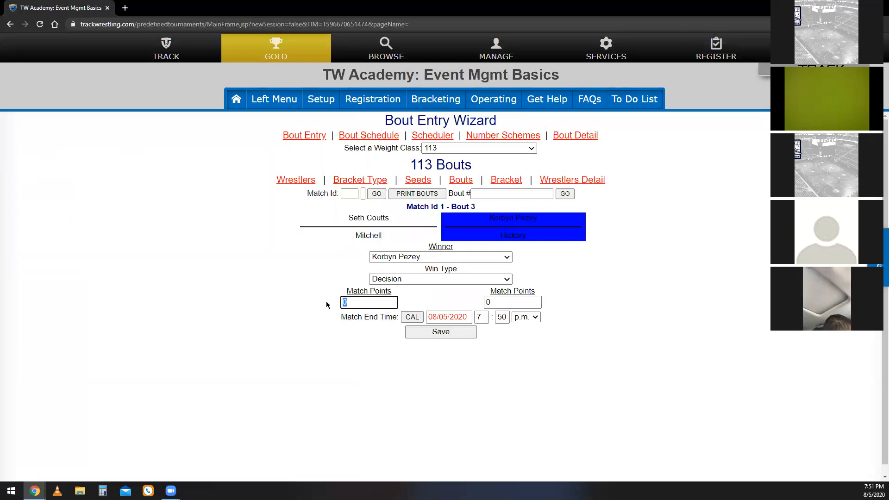
key(Tab)
text(15)
click(466, 332)
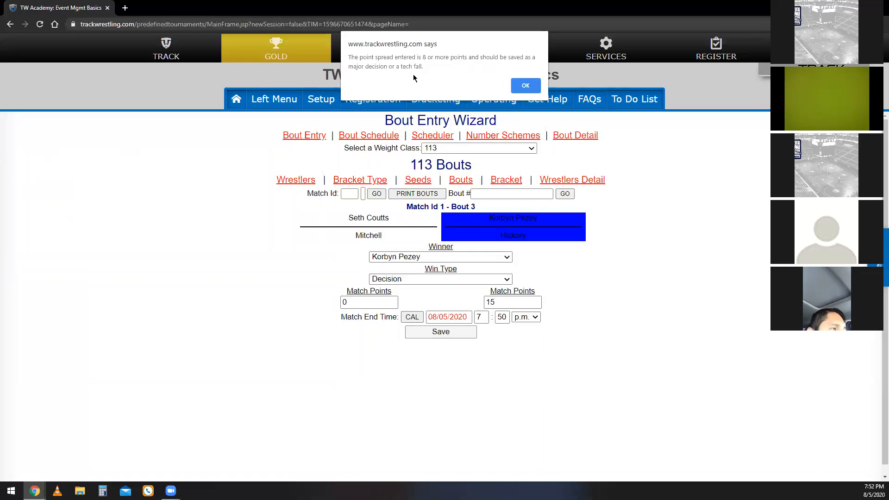
click(521, 89)
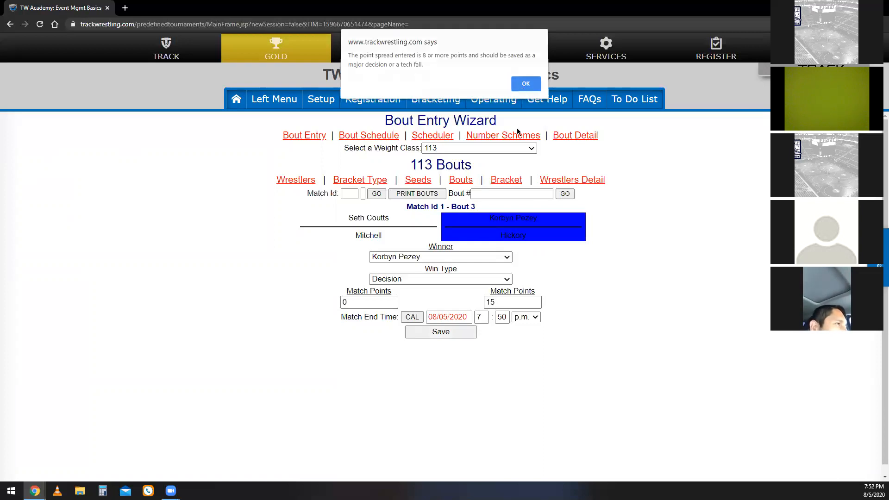
Save bout 3 as a Technical Fall with 15 match points for the Hickory wrestler and 0 for the Mitchell wrestler.
click(492, 280)
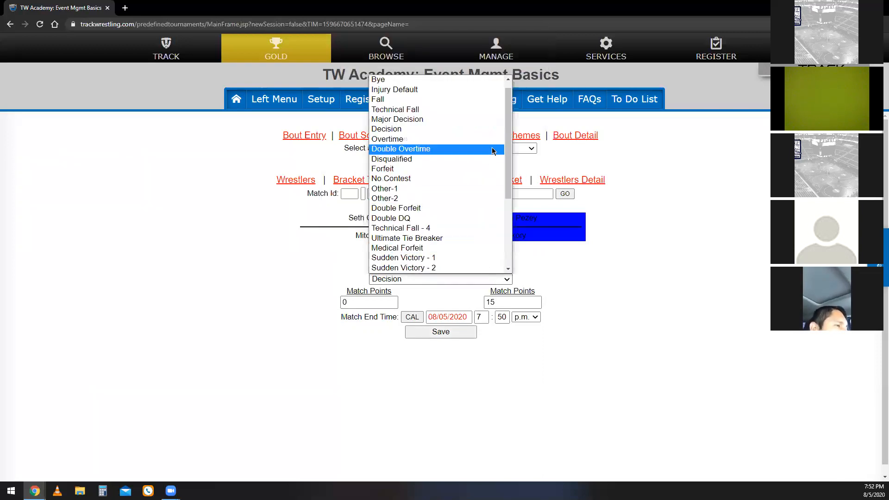
click(495, 105)
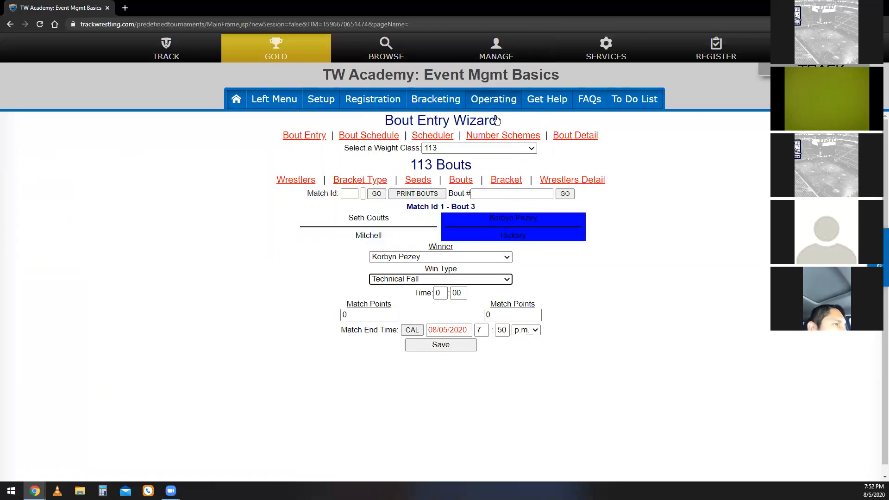
click(477, 281)
click(478, 280)
click(351, 315)
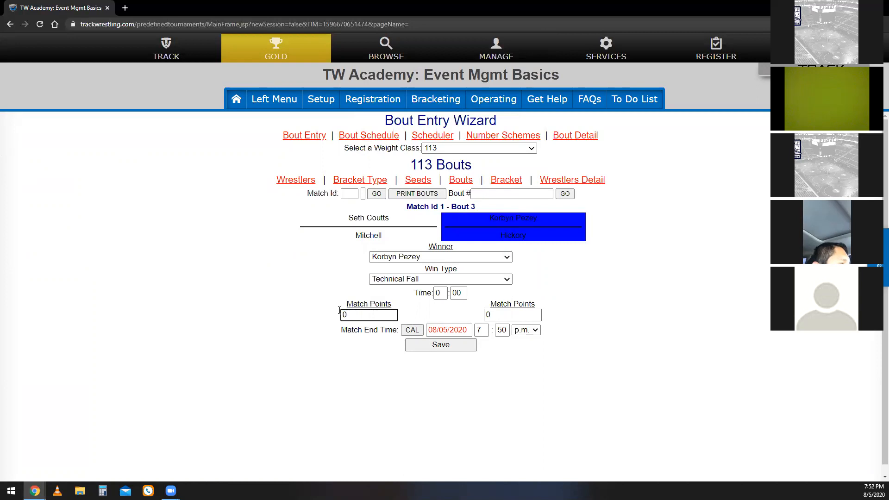
key(Tab)
text(15)
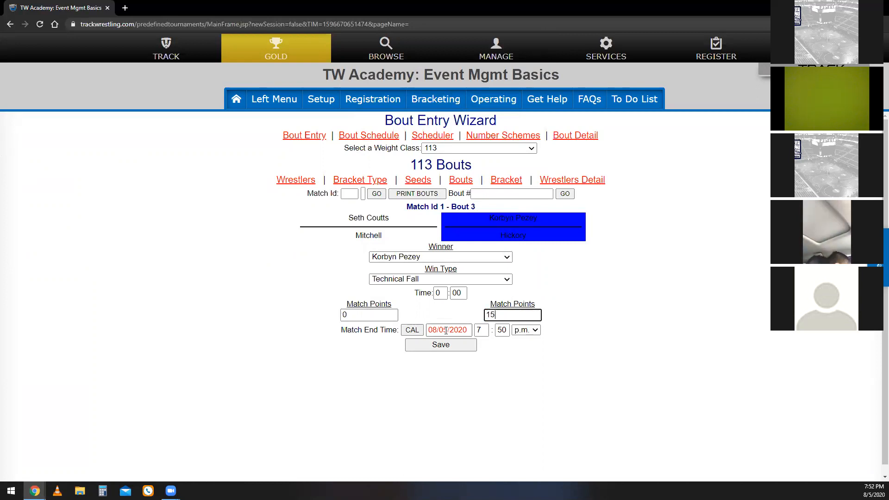
double_click(437, 292)
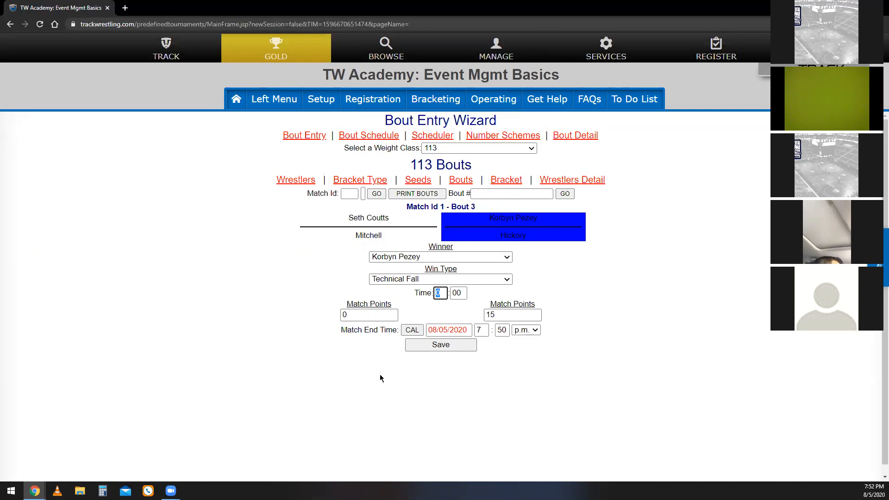
click(452, 304)
click(455, 345)
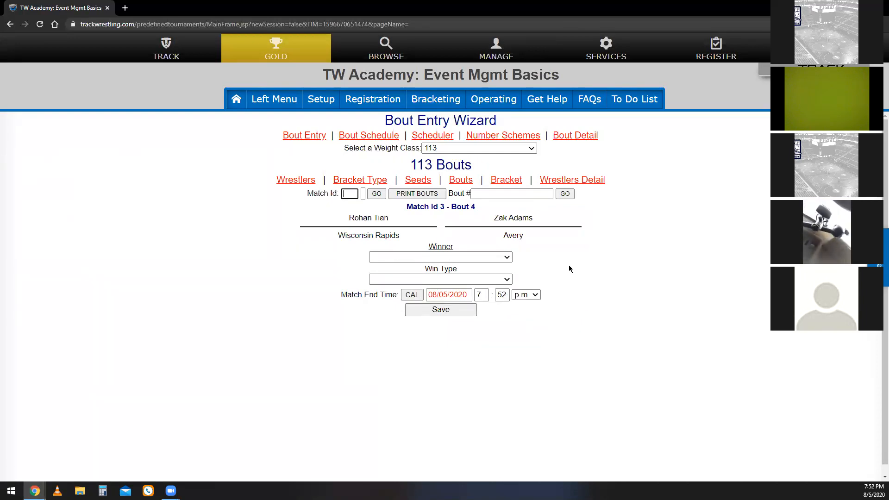
Look up bout 1 by its bout number and set the Tennessee High wrestler as winner by Fall.
click(531, 193)
text(1)
click(565, 195)
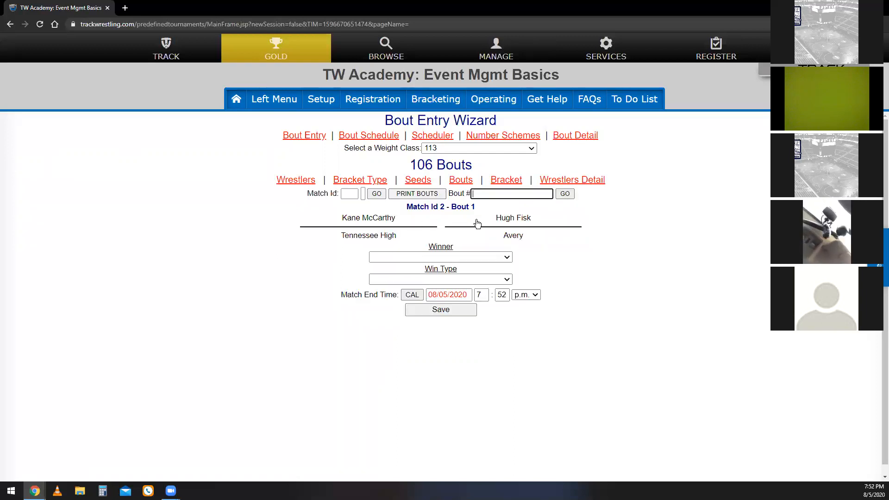
click(405, 230)
click(395, 279)
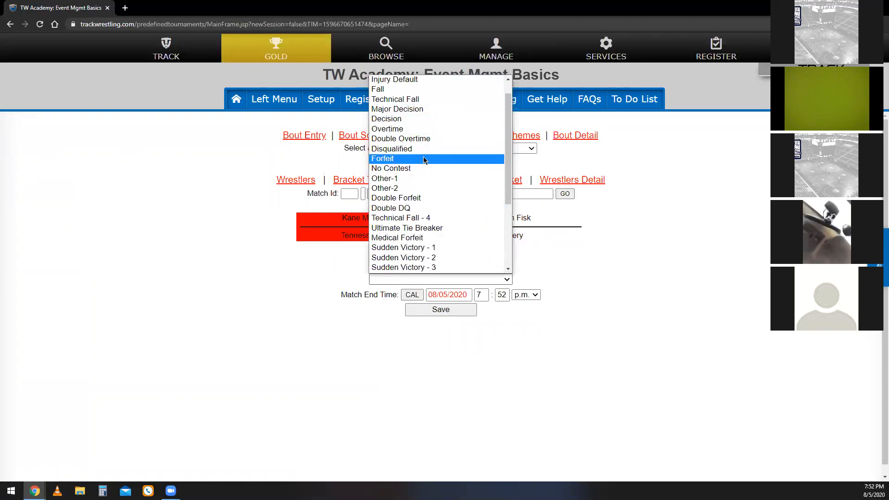
click(437, 89)
Enter a fall time of 1:03 and 4 to 0 match points for the Tennessee High wrestler, and save bout 1.
key(Tab)
text(1)
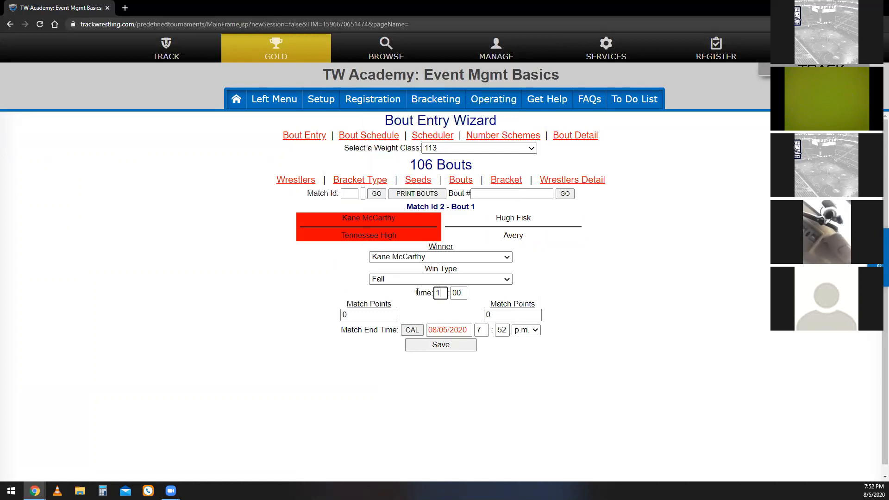
key(Tab)
text(03)
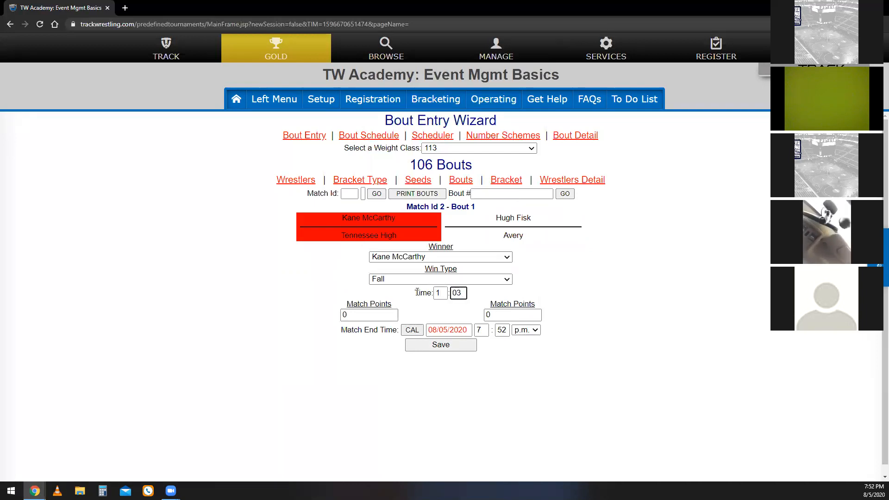
key(Tab)
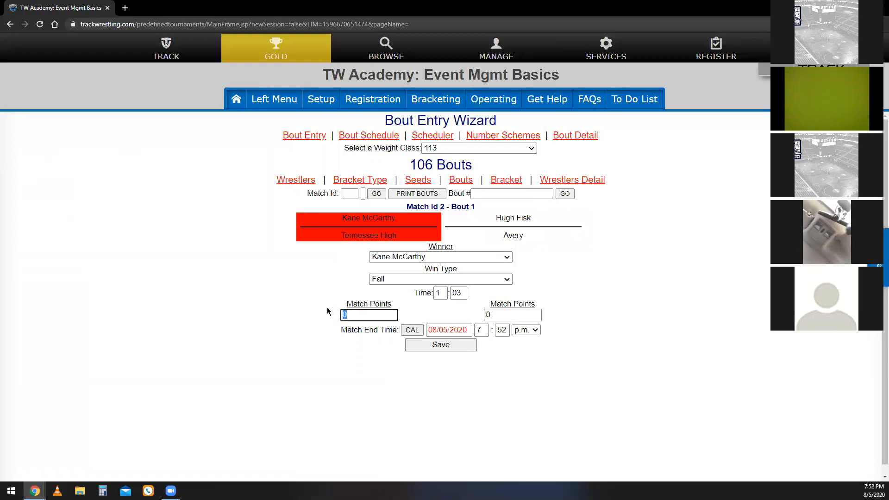
key(Tab)
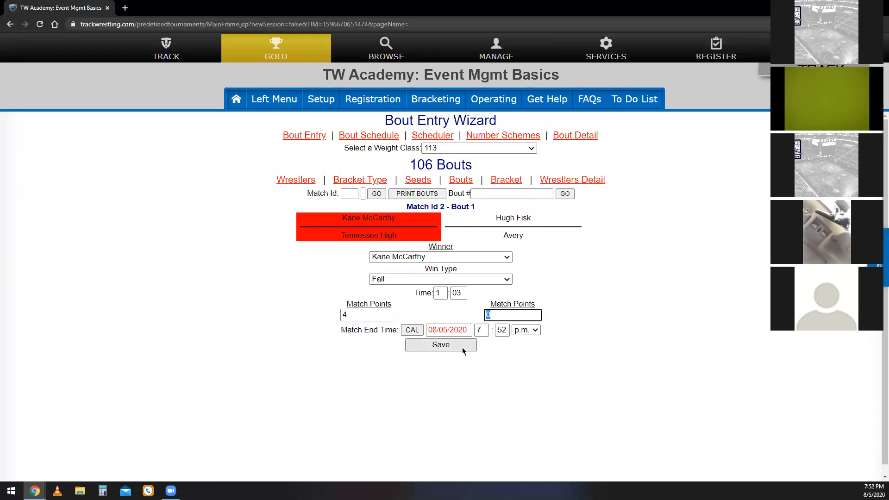
click(438, 346)
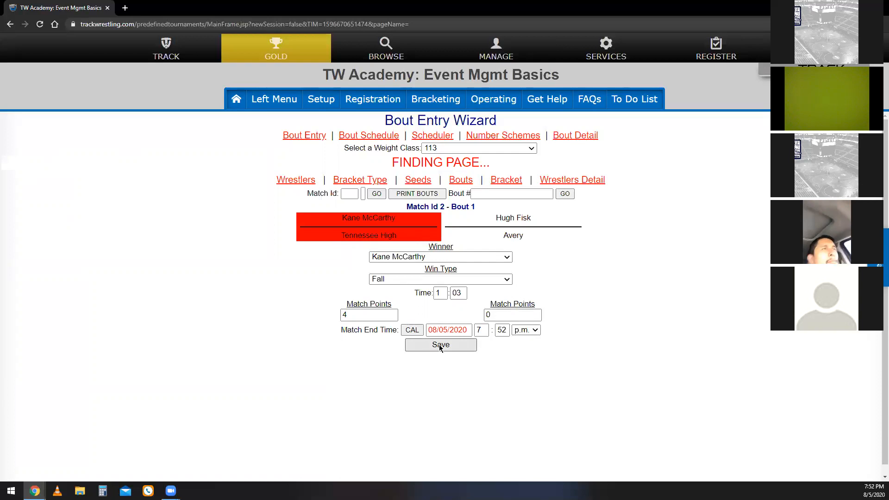
View the 106 bracket with the Default Template at 900 by 600 pixels, check bout 1's result, and close the bracket.
click(515, 181)
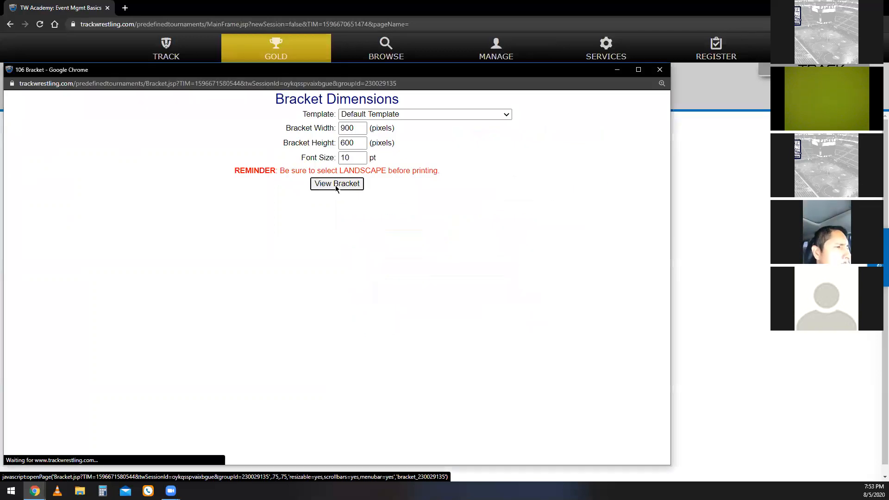
click(336, 184)
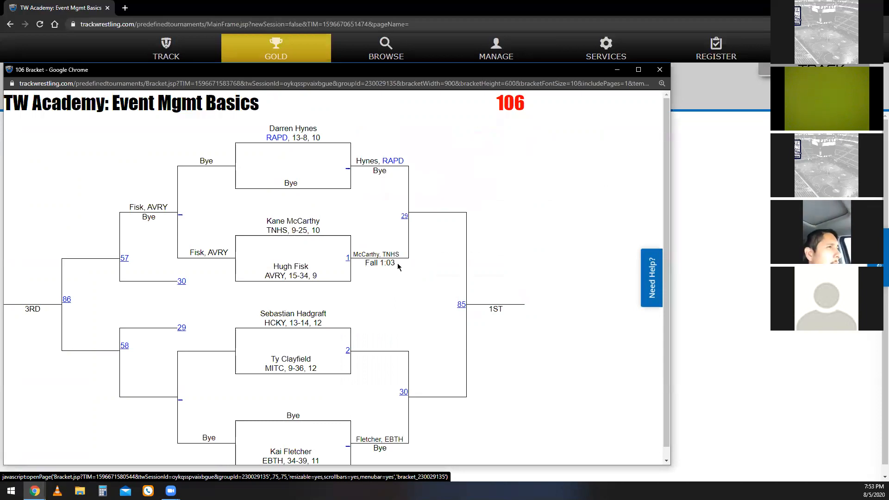
click(659, 70)
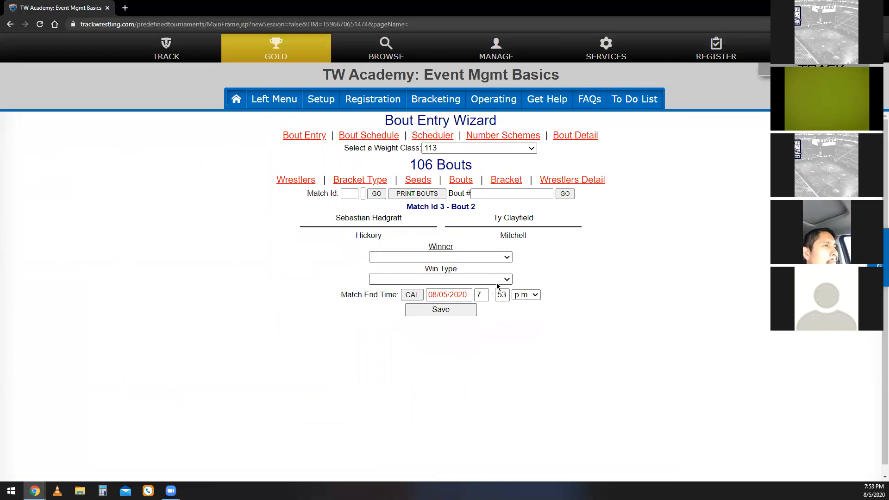
Check the team points in the Teams list and add a -1 point adjustment for Hickory with the reason "Unsportsmanlike Conduct".
click(492, 101)
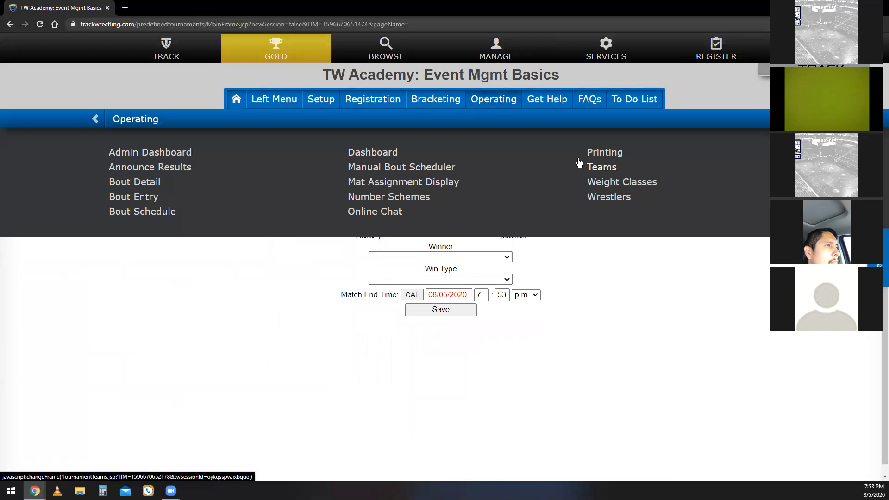
click(601, 168)
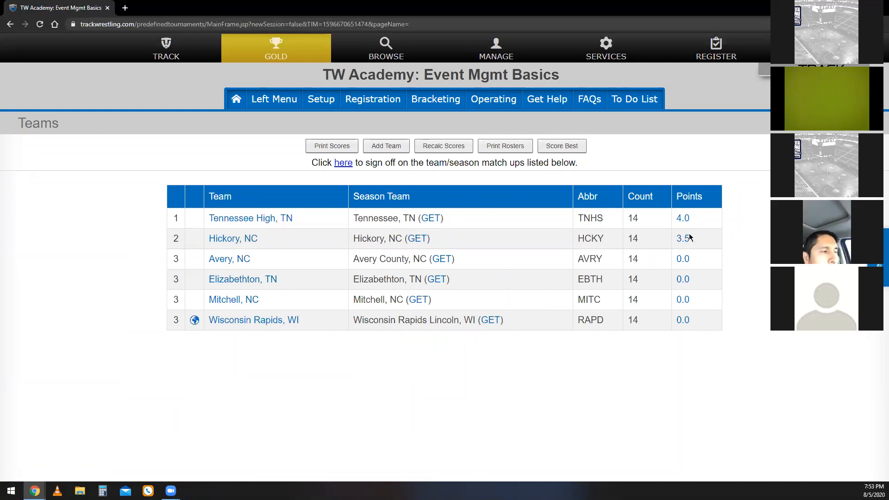
click(245, 242)
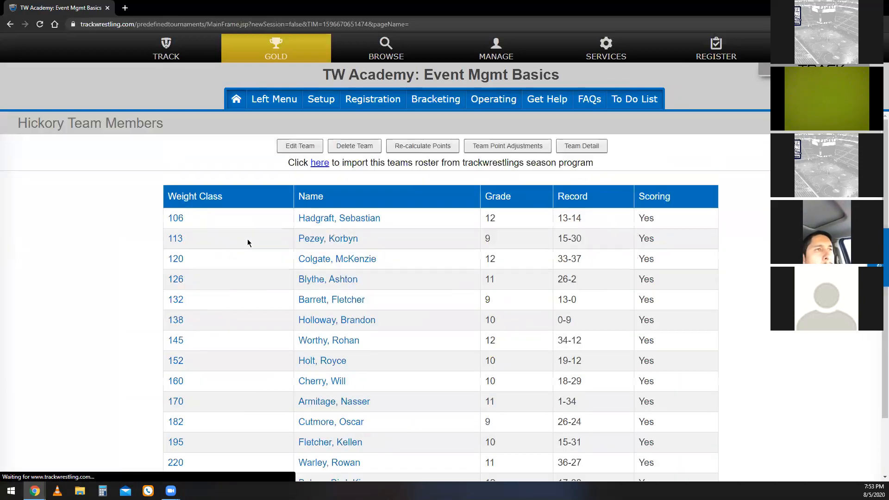
click(508, 153)
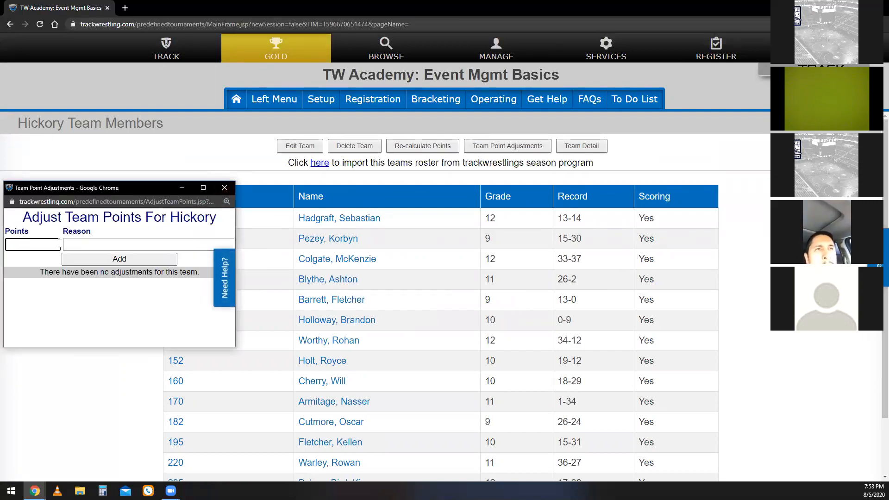
text(-1)
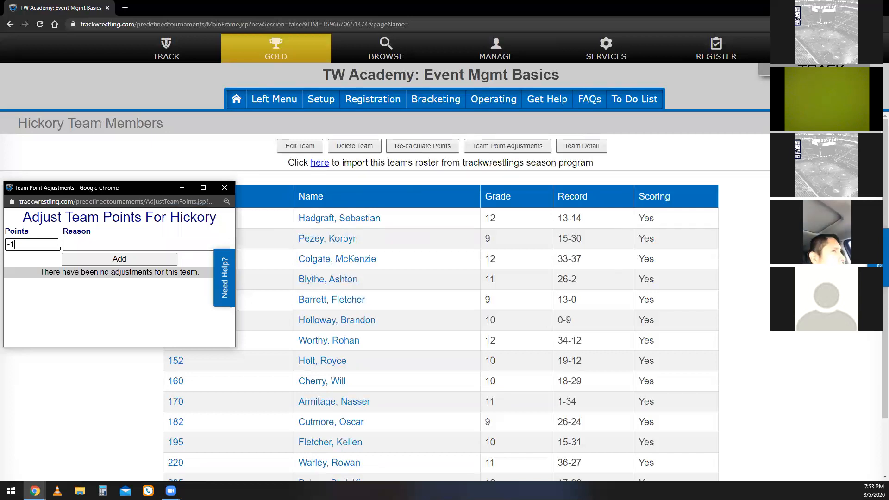
click(142, 250)
text(U)
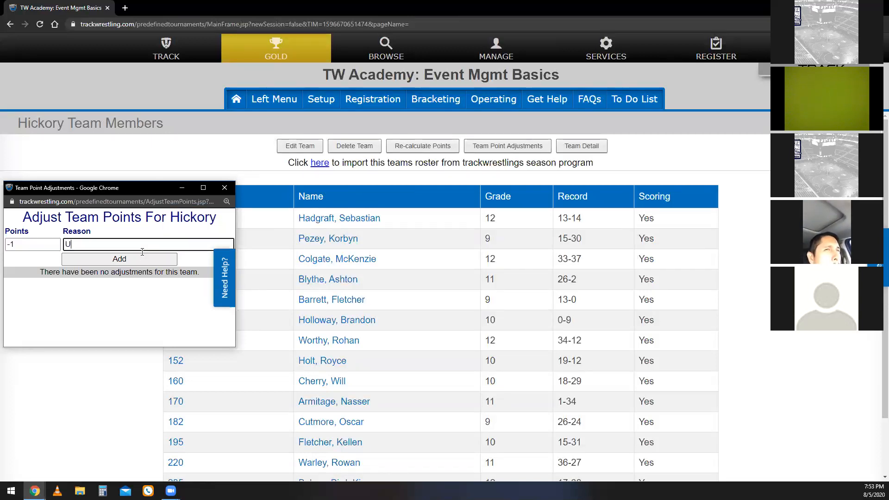
text(nspo)
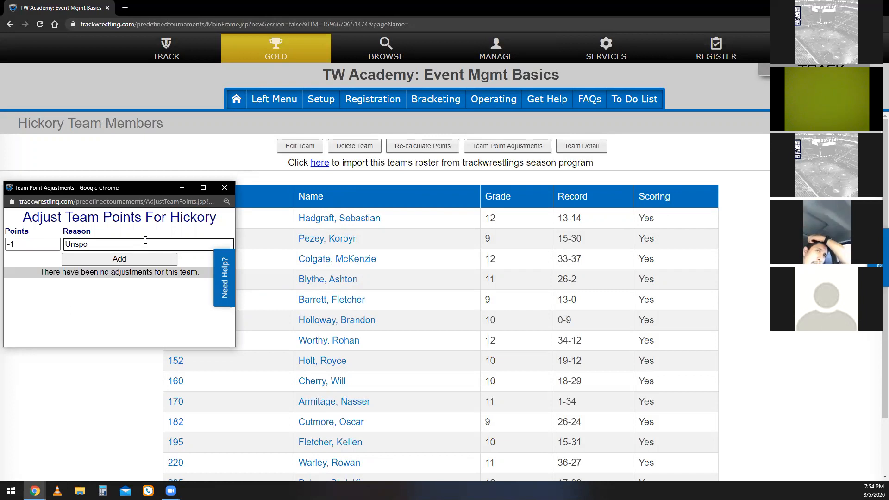
text(rtsmanlike Co)
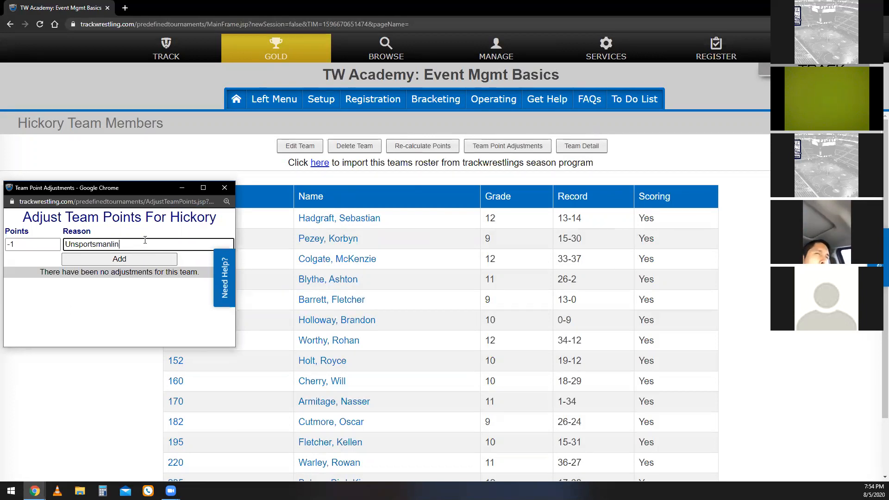
text(nduct)
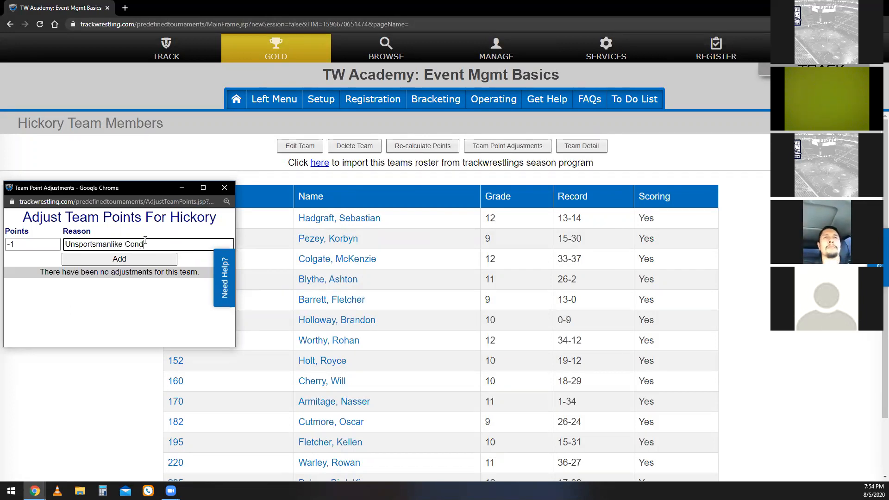
click(146, 258)
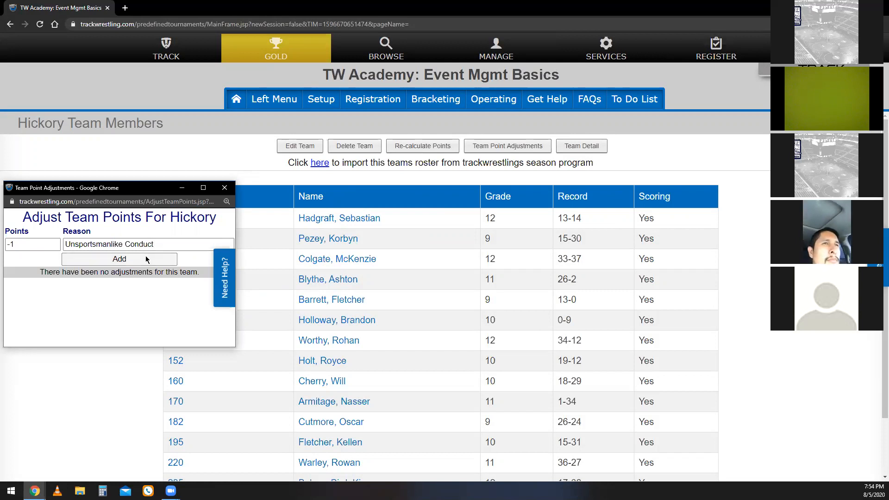
Recheck the team points, set Scoring Wrestler to No for Hickory's 138 wrestler, save, and return to the Hickory team members.
click(492, 99)
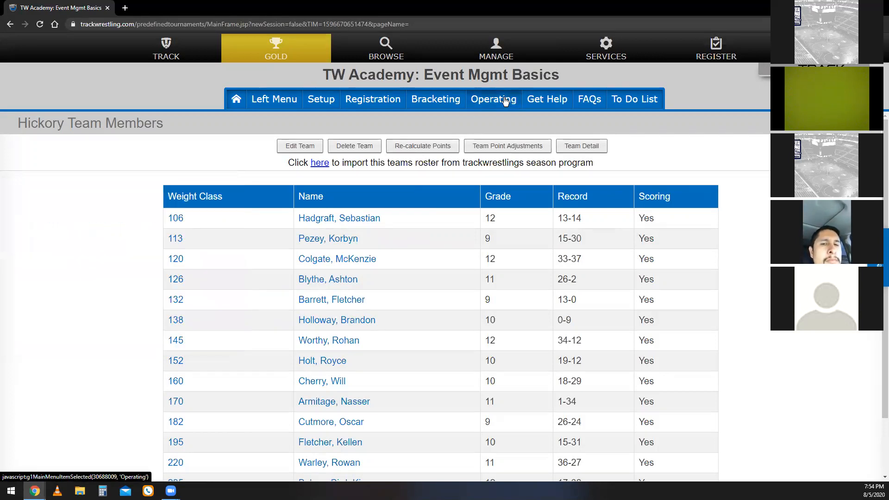
click(618, 166)
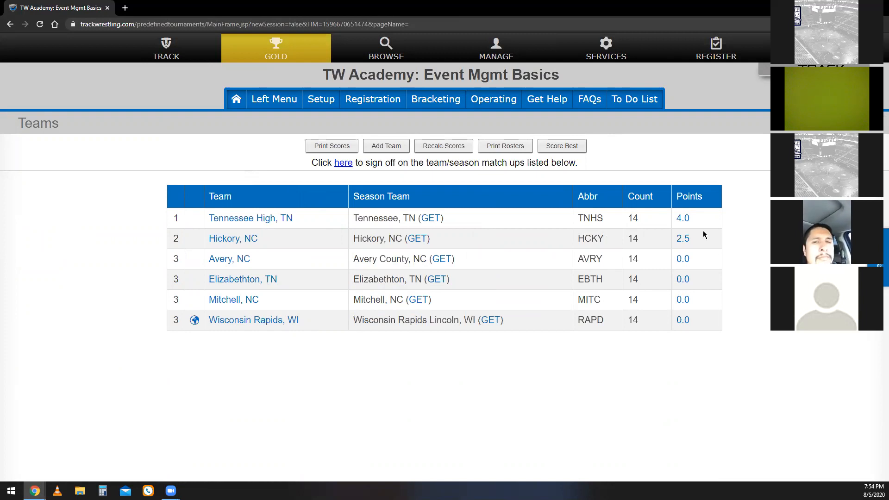
click(241, 243)
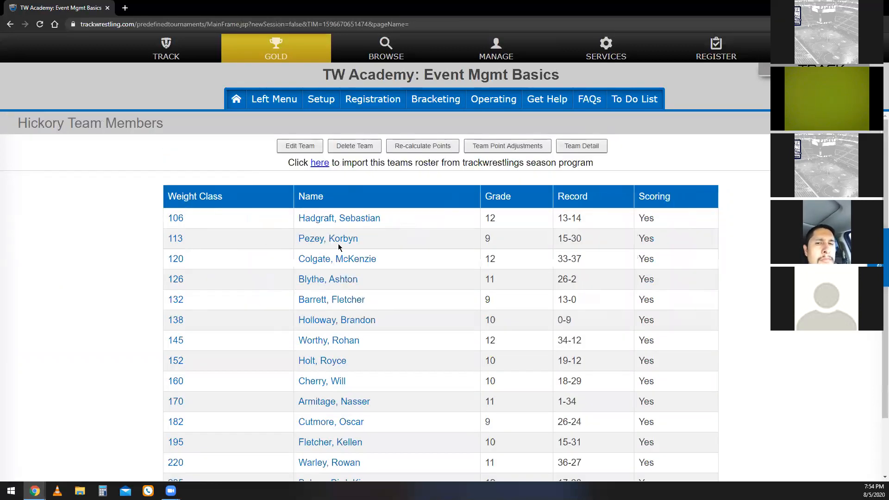
scroll(361, 257, down, 2)
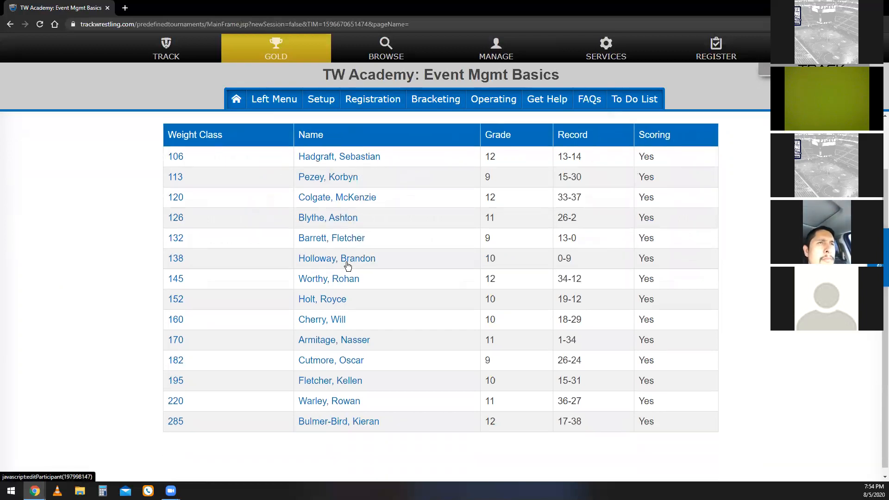
click(348, 261)
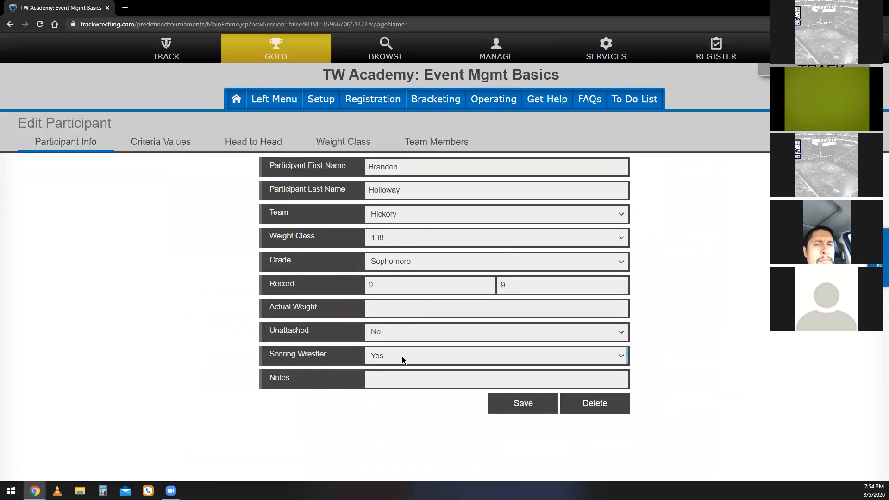
click(402, 356)
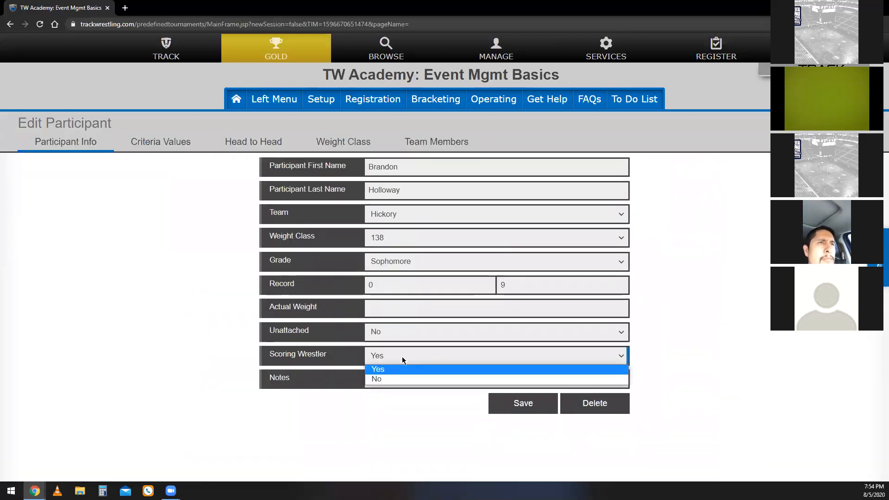
click(382, 379)
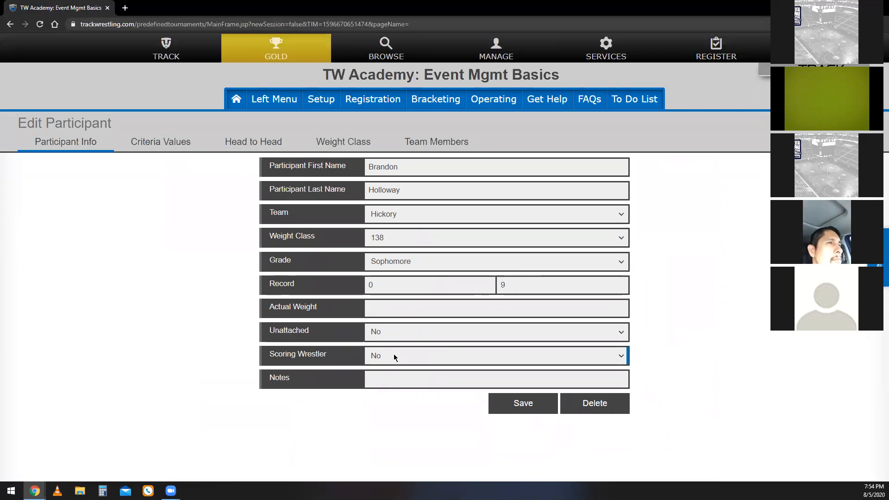
click(528, 401)
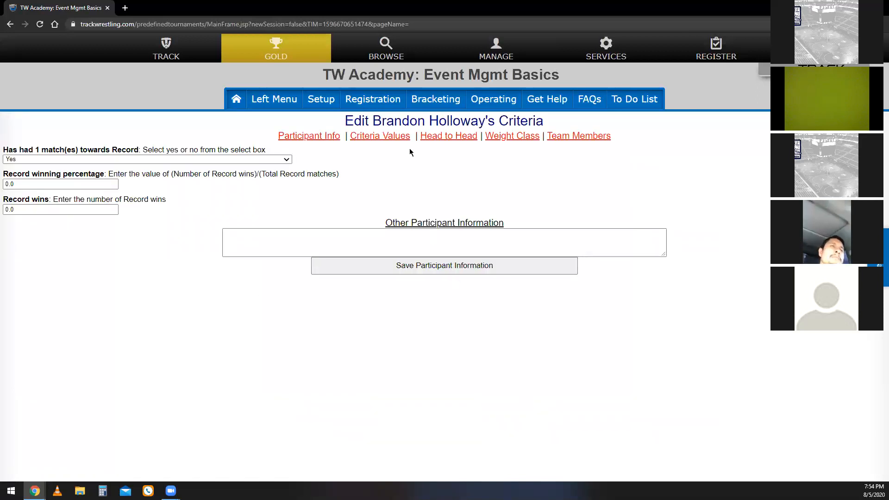
click(586, 137)
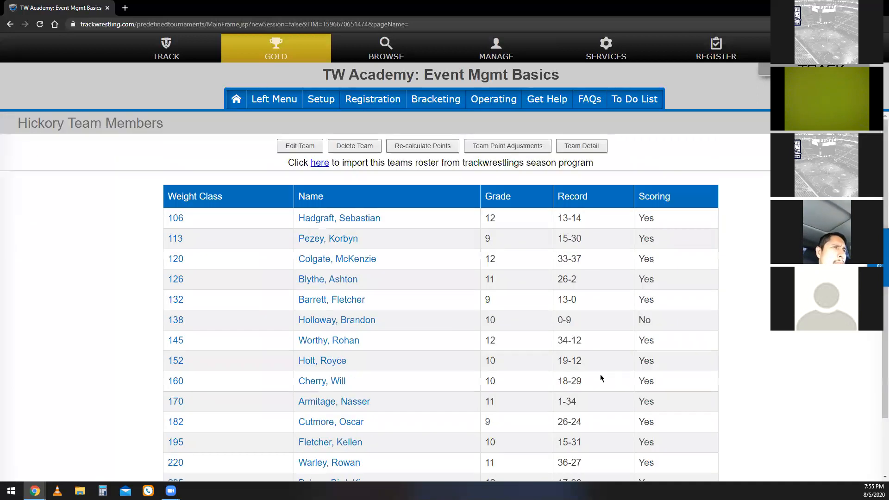
Review Hickory's roster scoring statuses, return to the Teams list, and view Tennessee High's team points detail before closing it.
scroll(600, 374, down, 2)
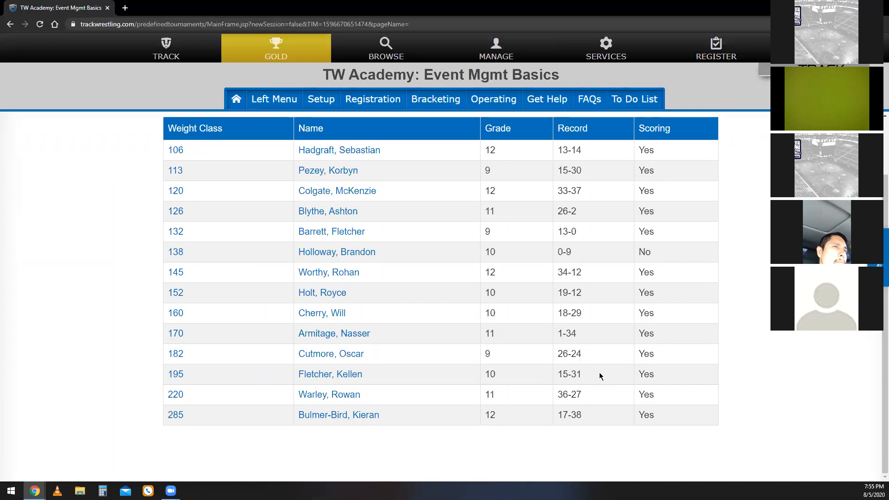
scroll(599, 373, up, 2)
mouse_move(507, 108)
click(606, 165)
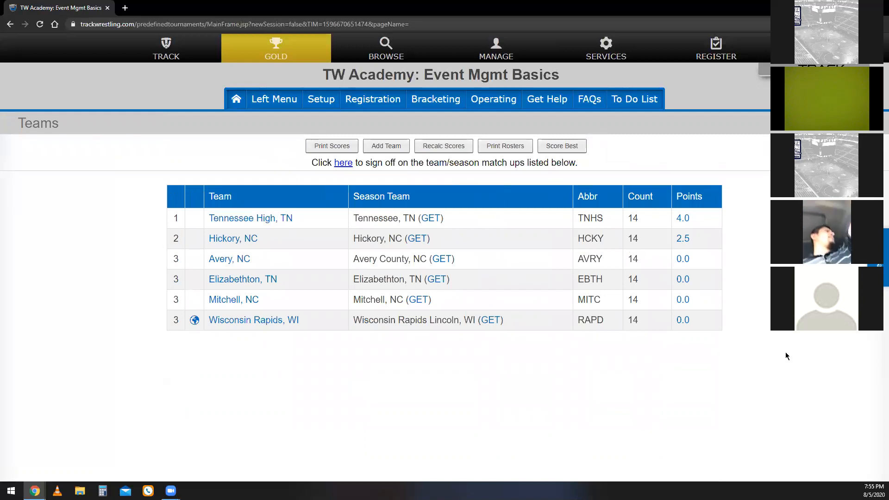
click(682, 220)
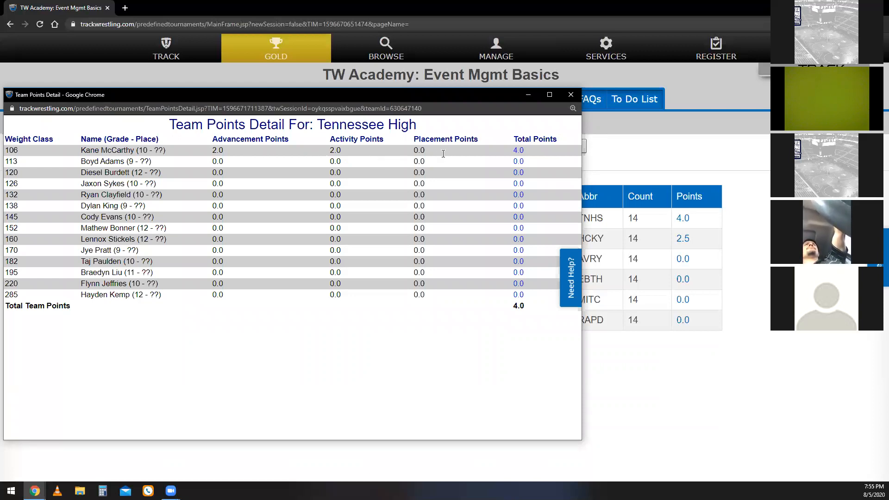
click(572, 103)
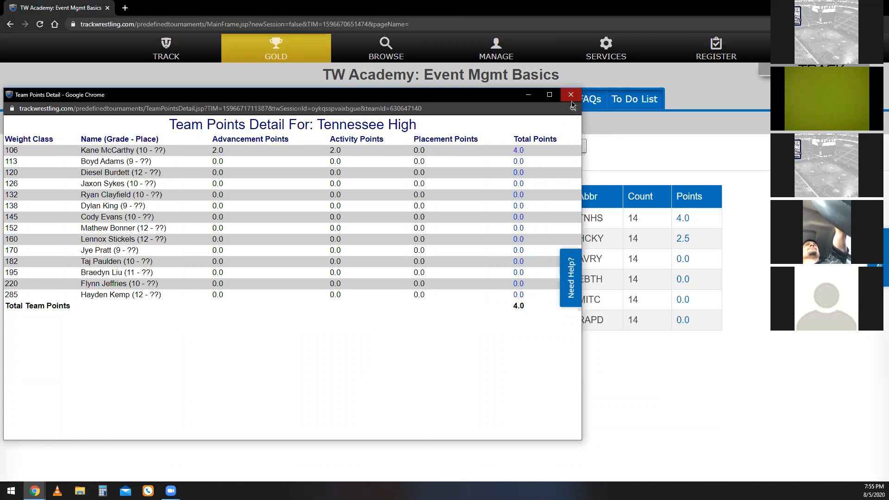
click(572, 103)
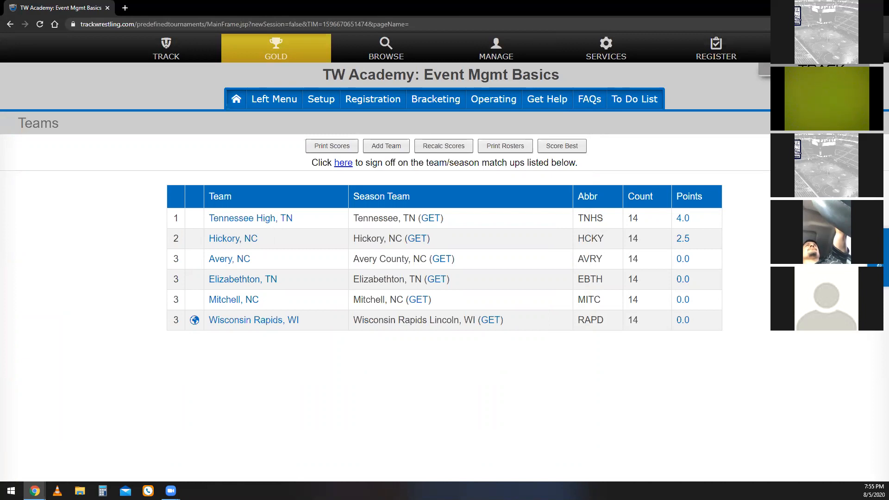
View the To Do List and the Help Center with its support options, and close both.
click(635, 99)
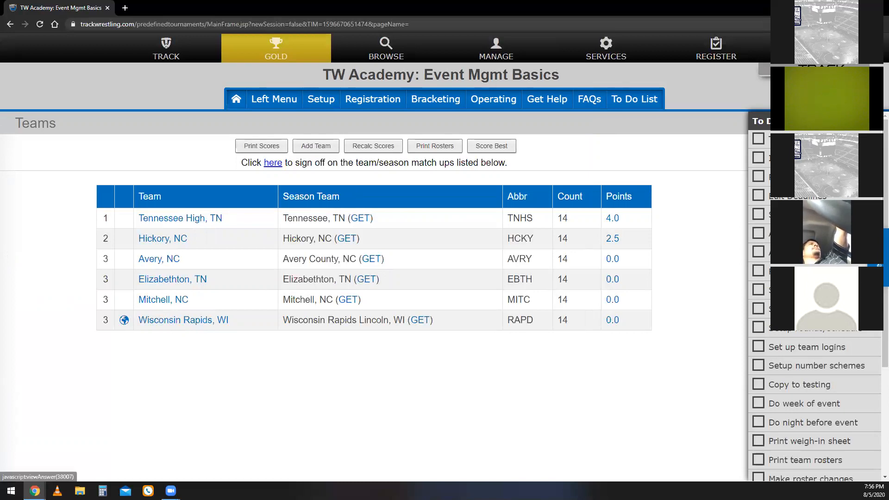
click(759, 215)
click(760, 216)
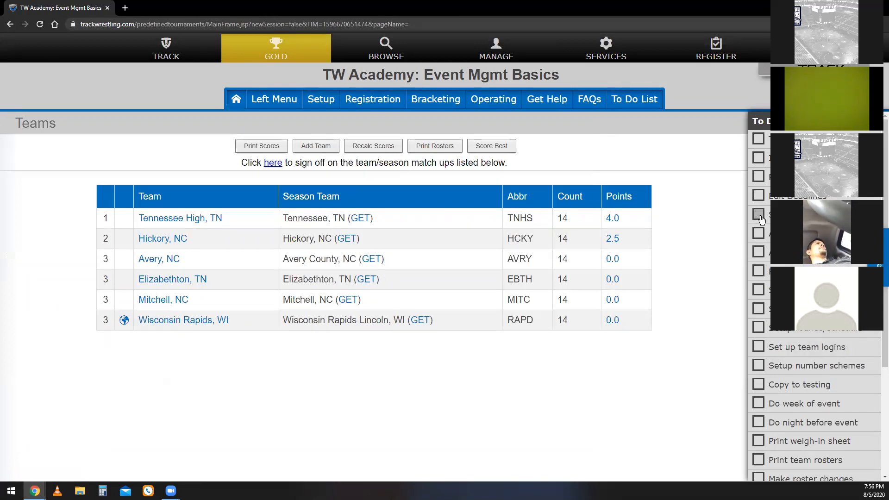
click(878, 257)
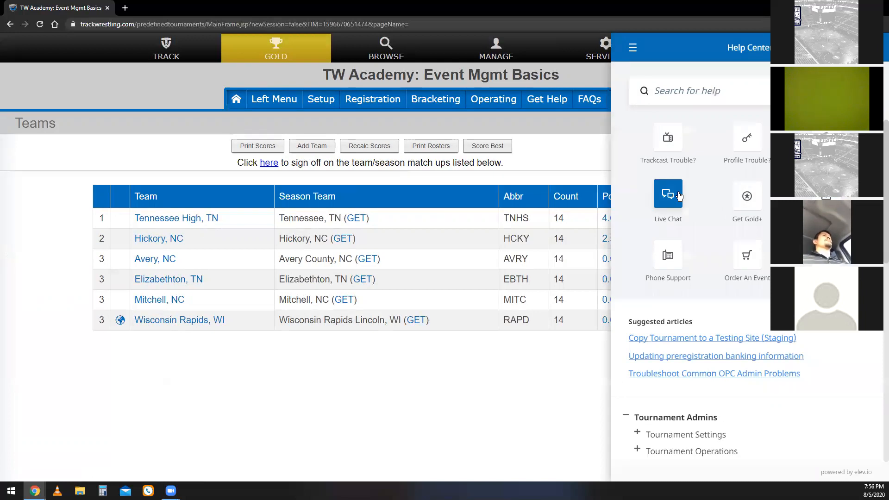
click(867, 48)
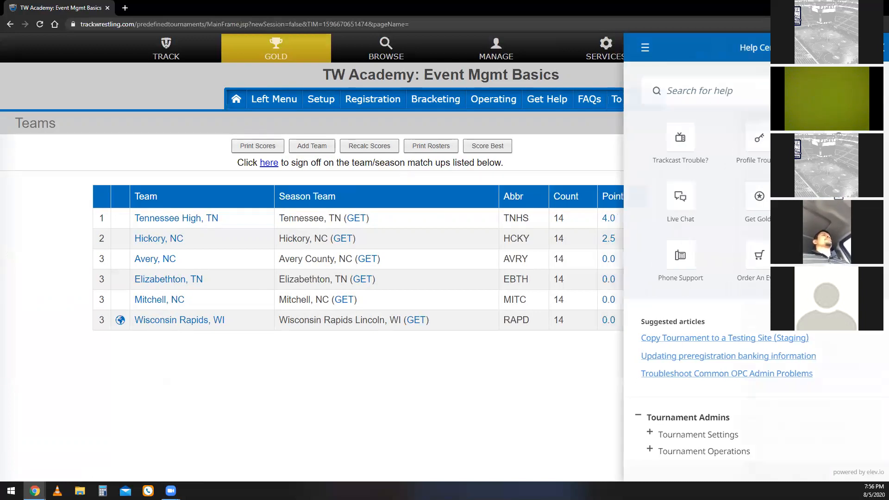
click(872, 121)
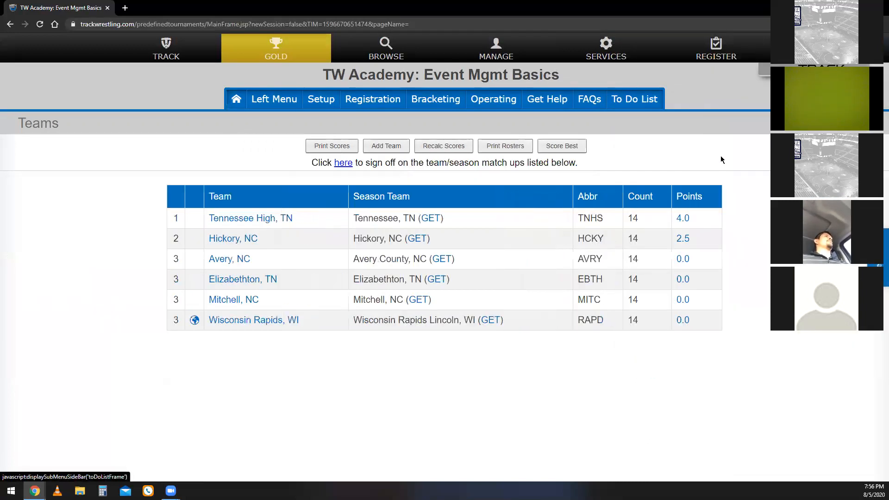
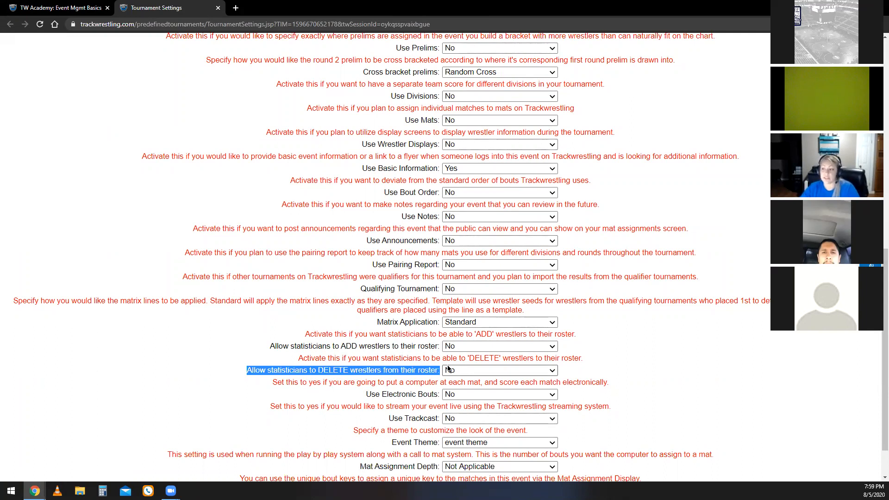
Set the option allowing statisticians to add wrestlers to Yes, switch it back to No, and close the tournament settings.
click(468, 350)
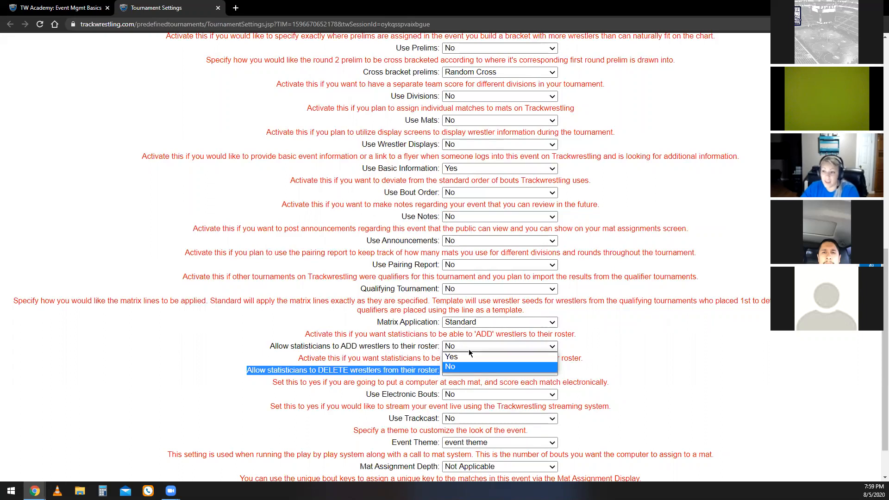
click(469, 350)
click(469, 351)
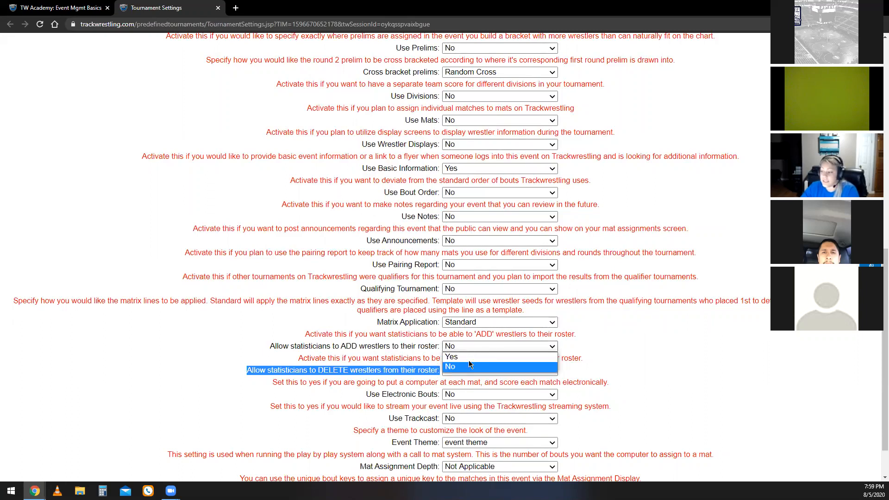
click(473, 359)
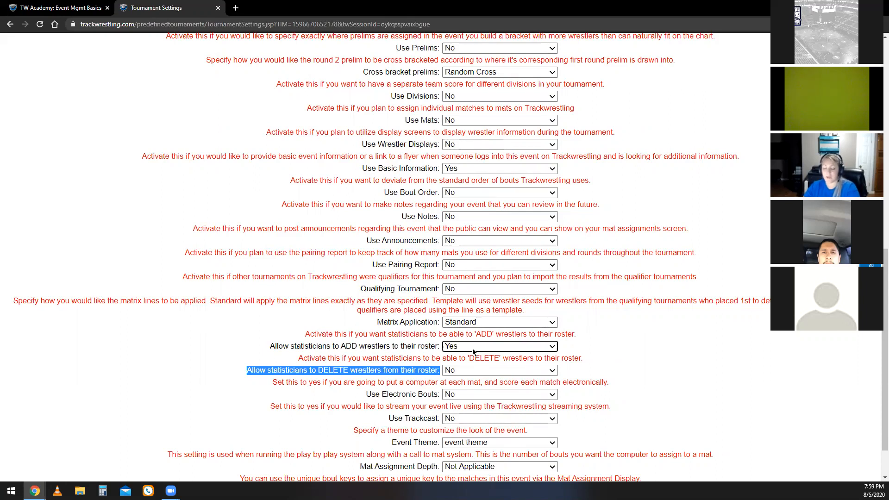
click(473, 351)
click(462, 365)
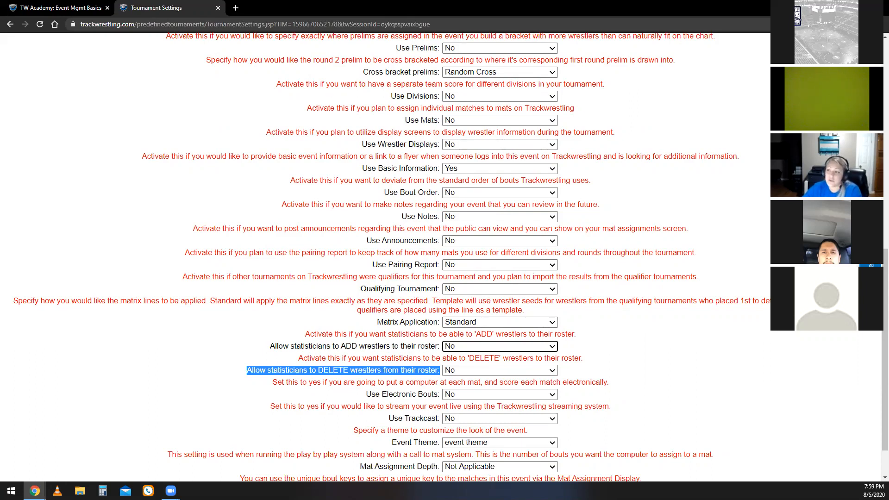
click(218, 8)
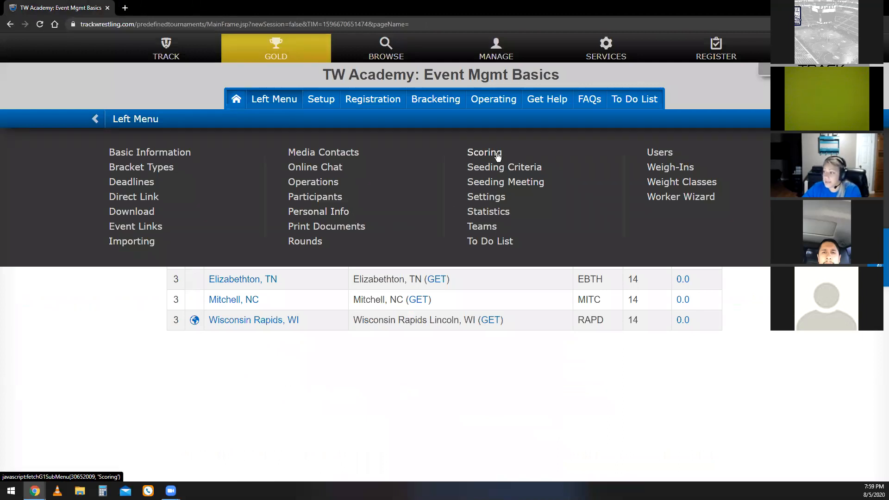
View the Seeding Meeting Wizard, dismiss its notice, and go to the Print Documents list.
click(503, 183)
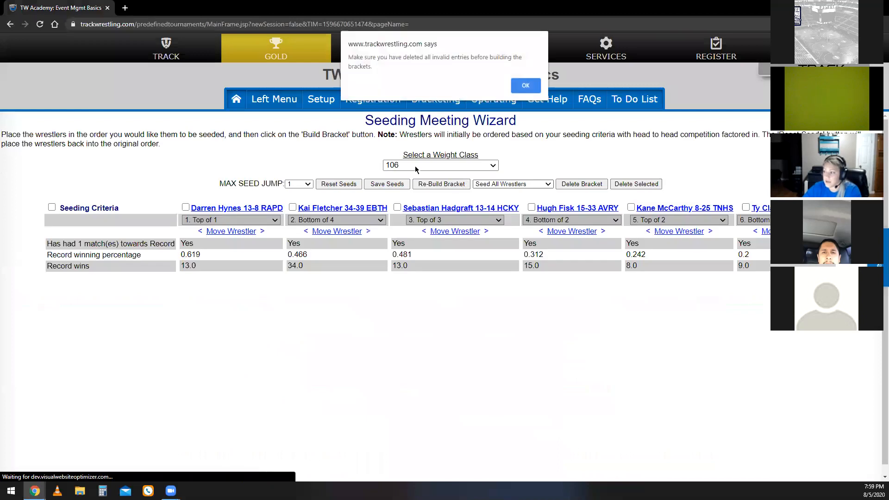
click(528, 85)
click(290, 106)
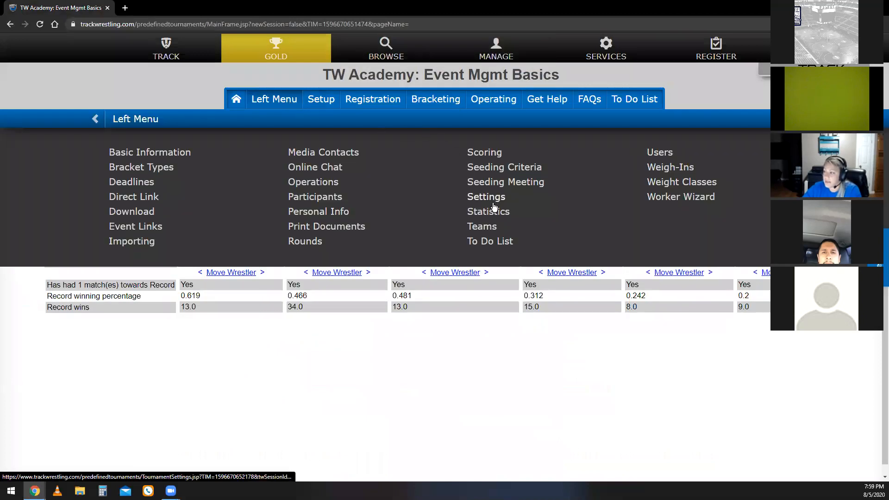
click(346, 227)
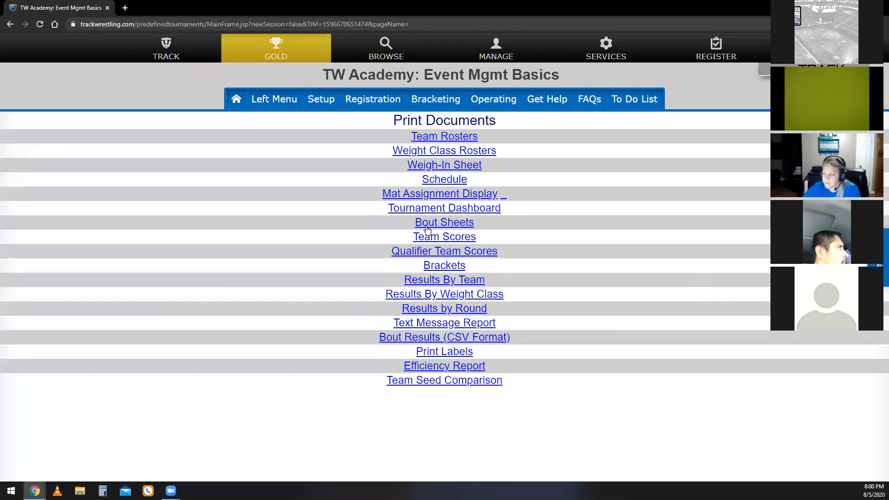
Generate the Weight Class Rosters with a 14 pt font, review the 106 and 113 wrestler details, and close the report.
click(487, 153)
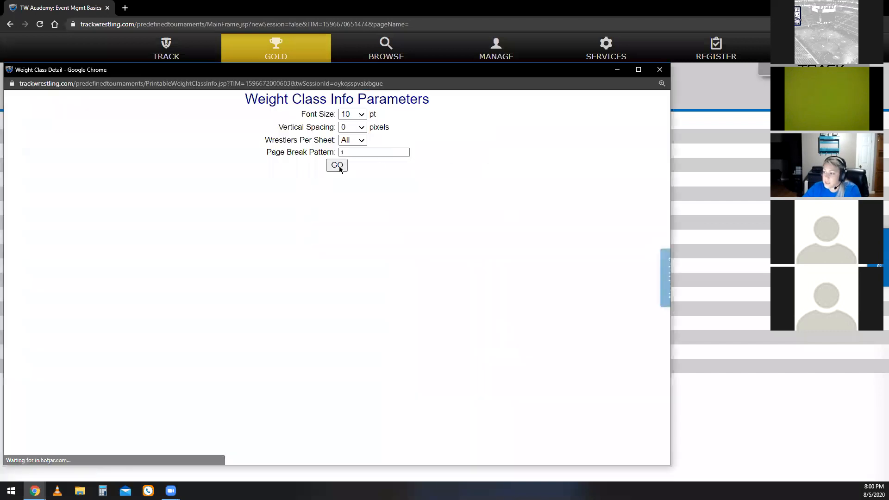
click(360, 115)
click(345, 214)
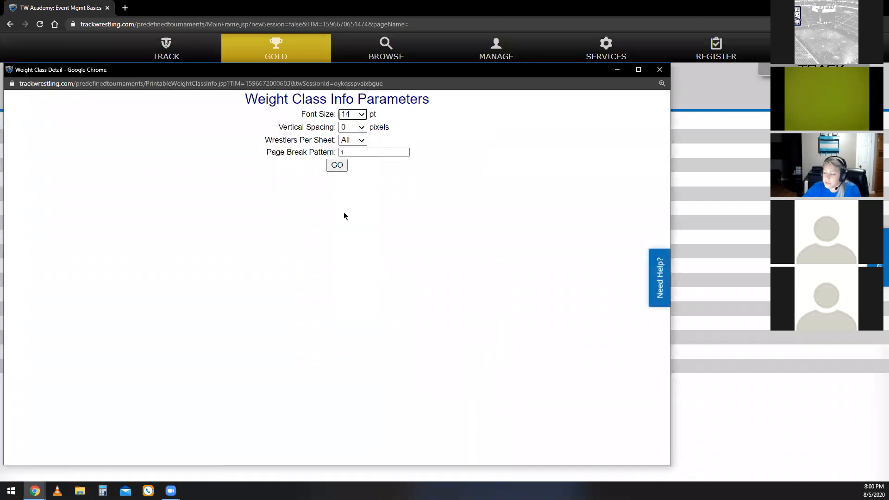
click(338, 165)
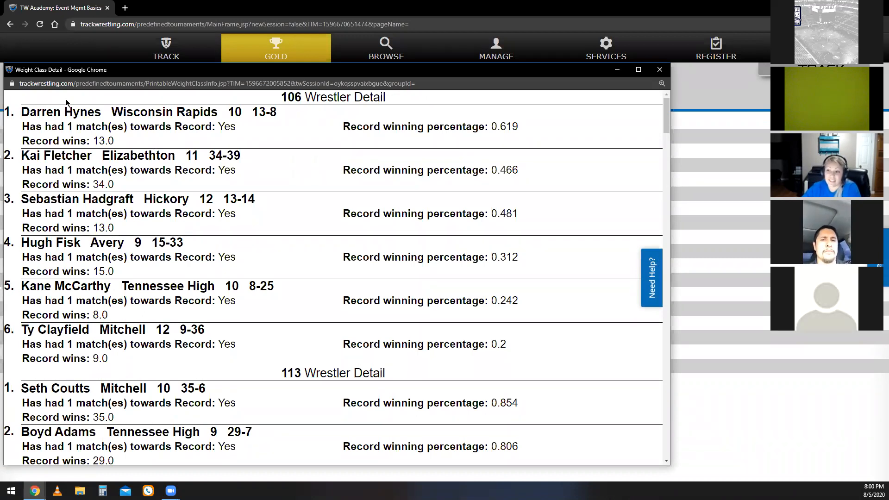
drag(20, 112, 423, 138)
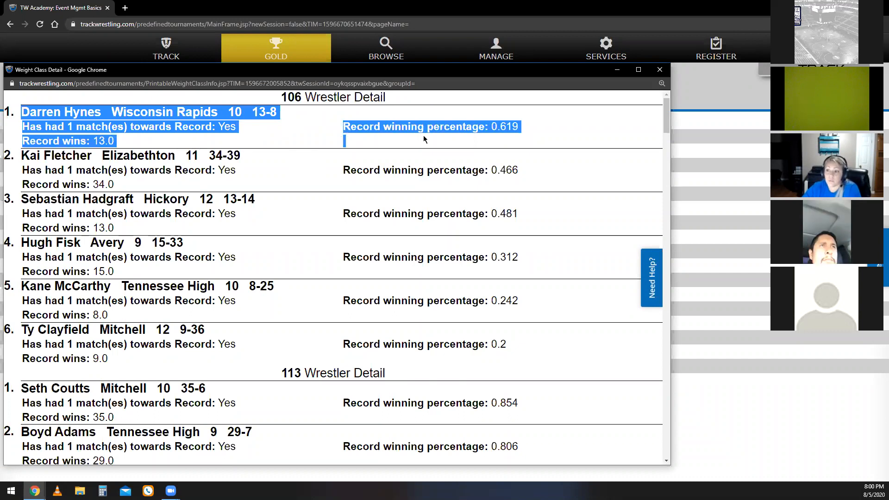
click(423, 135)
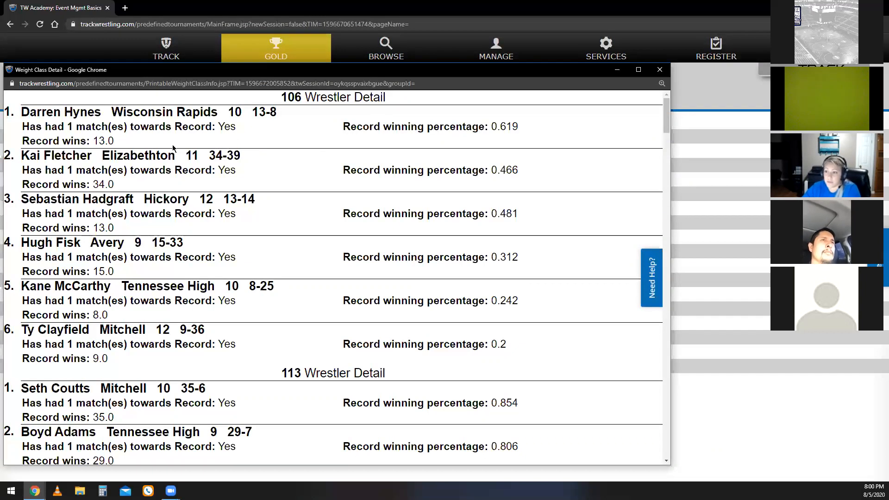
scroll(204, 158, down, 2)
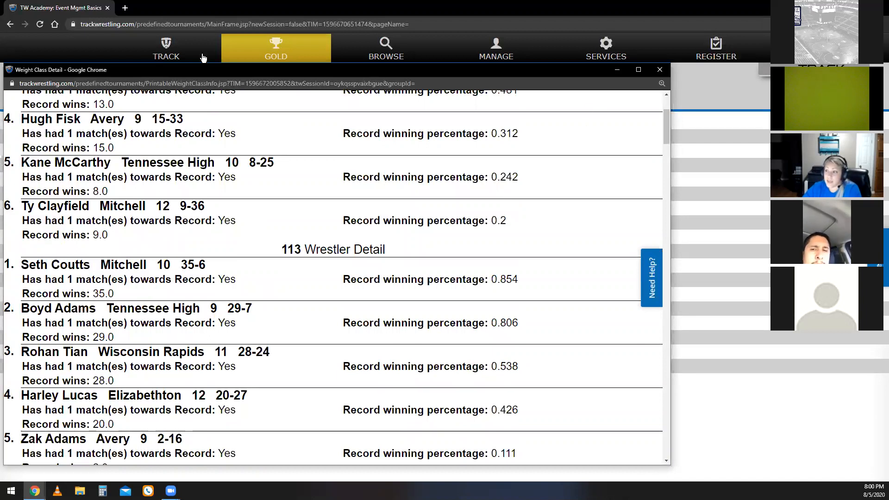
click(659, 70)
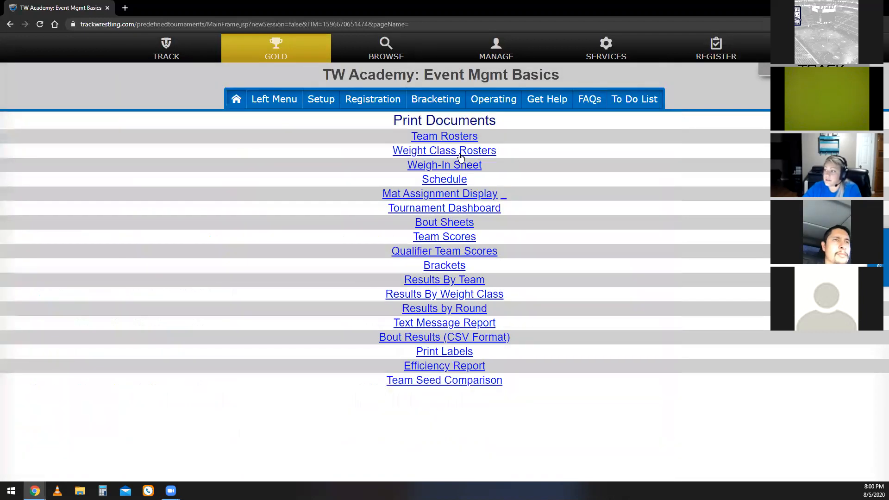
Generate the Weight Class Rosters again with the default 10 pt font, look through the weight classes, and close the report.
click(482, 154)
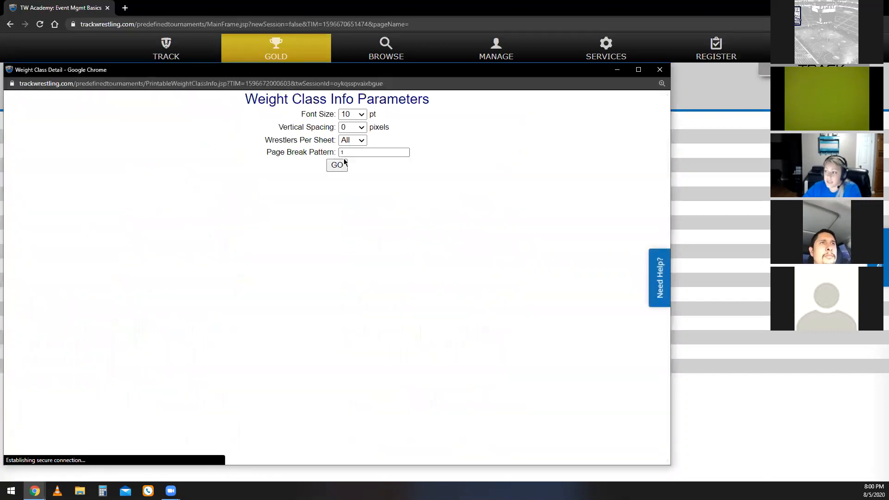
click(337, 165)
scroll(222, 301, down, 5)
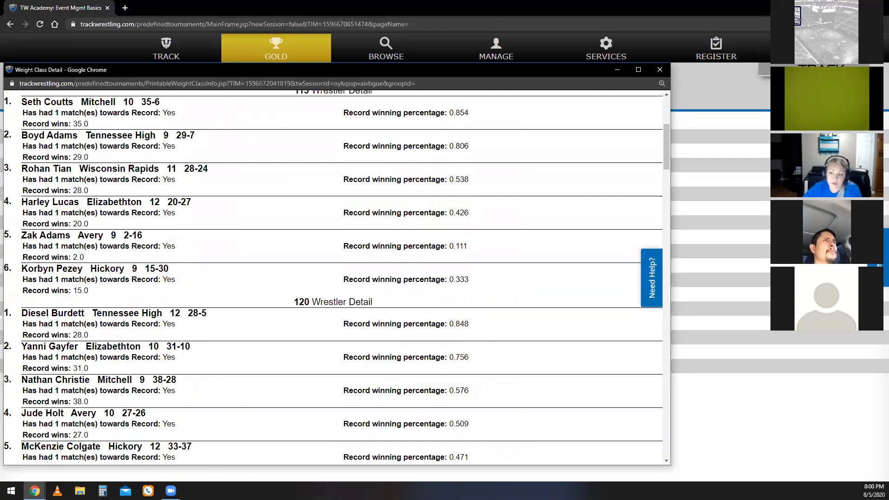
click(660, 69)
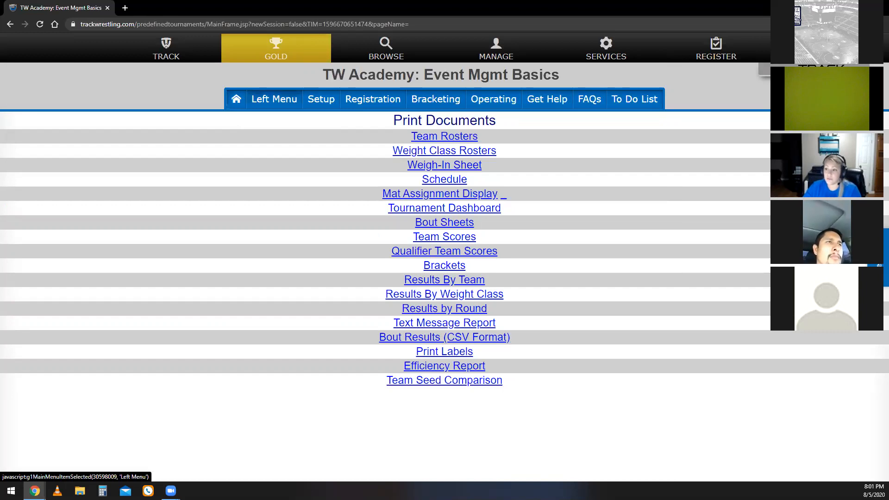
Set Use Mats to Yes in the tournament settings and close the settings page.
click(288, 106)
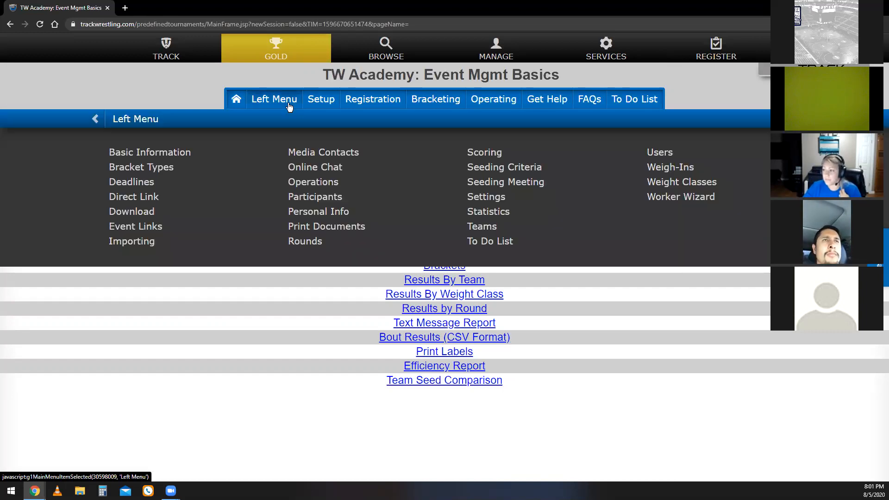
click(499, 198)
scroll(504, 392, down, 4)
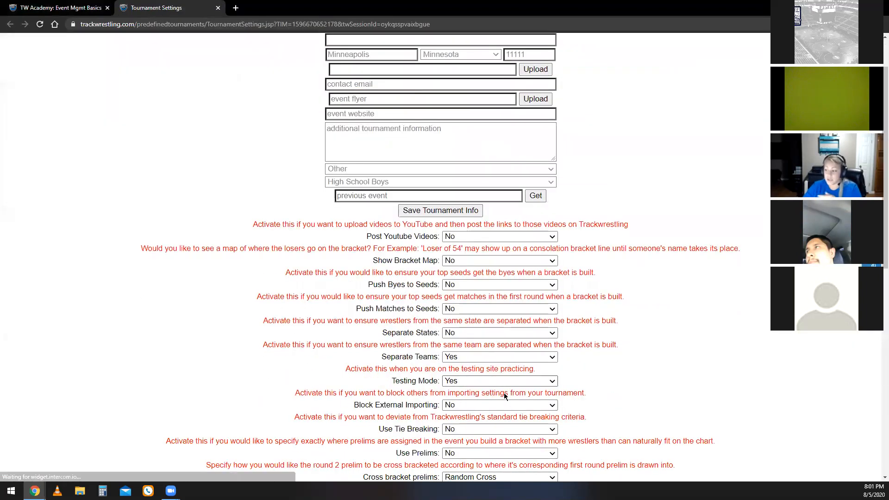
scroll(448, 382, down, 4)
click(462, 214)
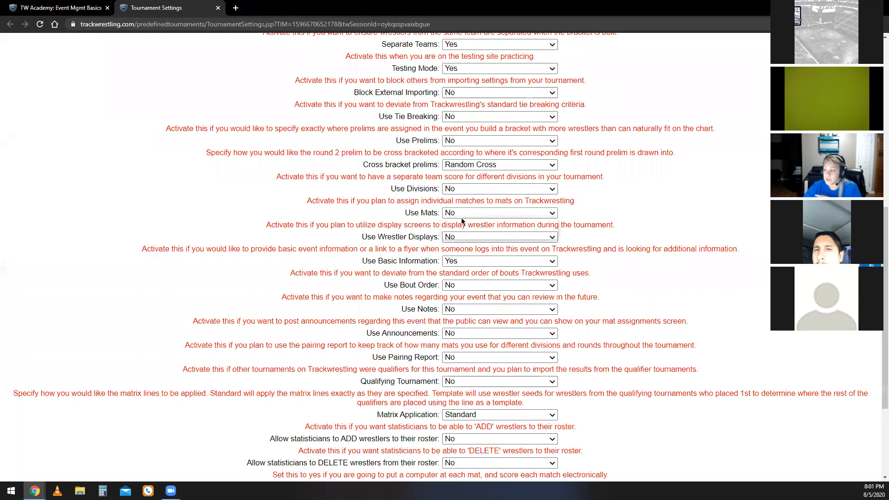
click(451, 223)
scroll(454, 277, up, 4)
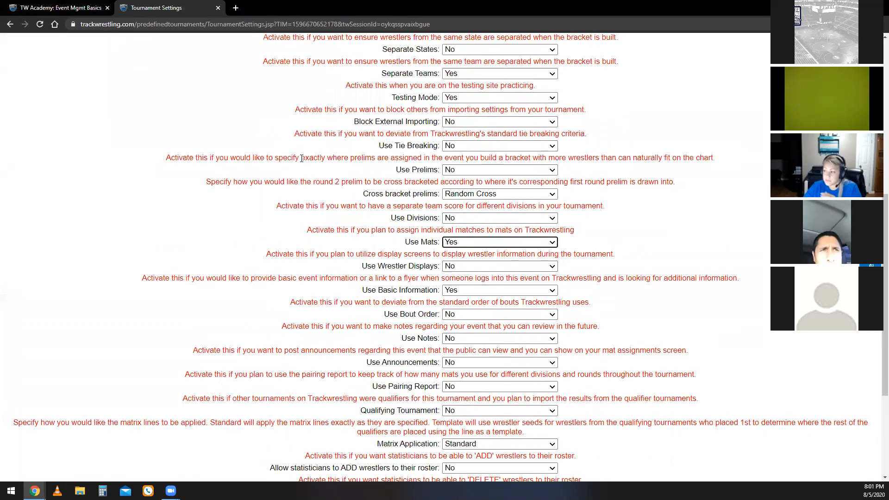
click(217, 8)
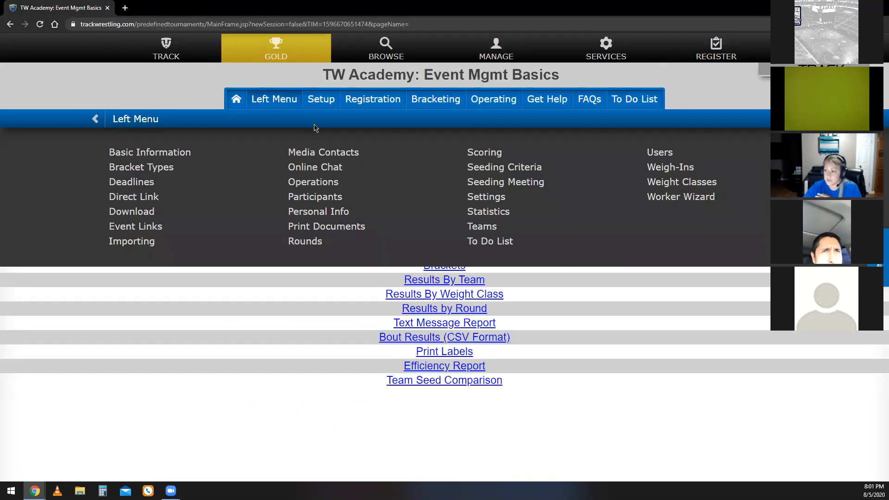
Reload the event page, open the Tournament Mats page, and add a mat named "Mat 1".
click(204, 26)
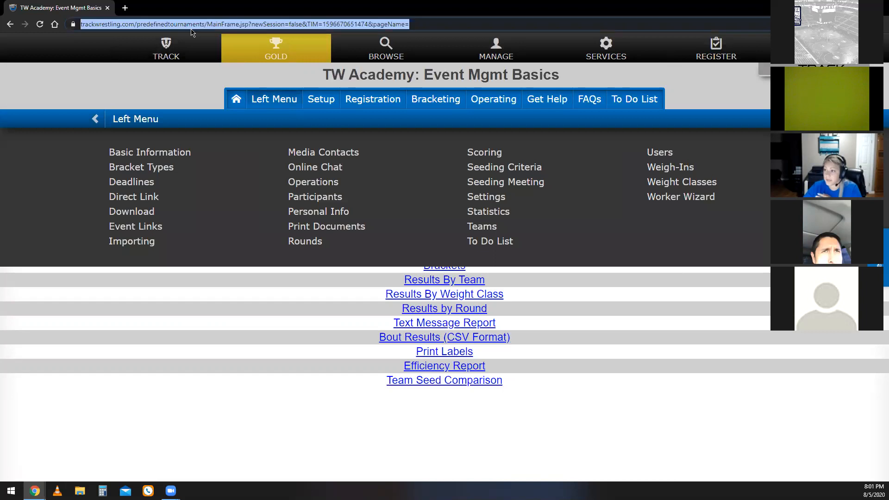
click(40, 24)
click(479, 94)
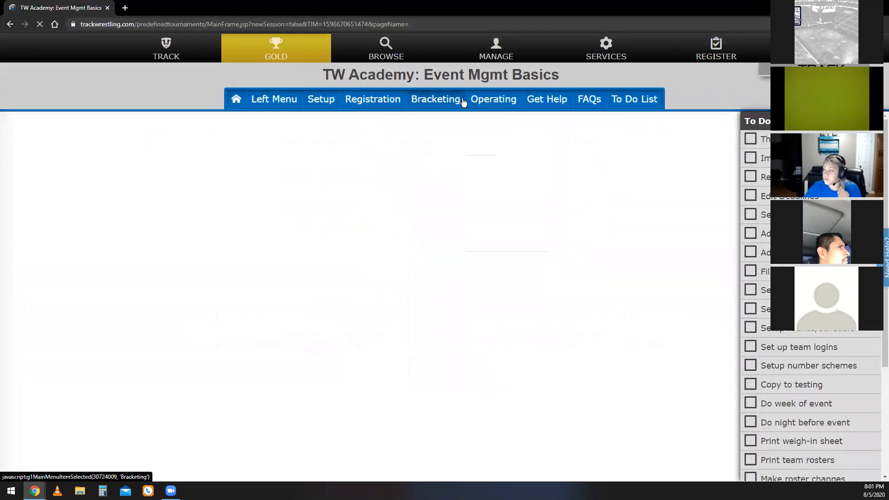
click(494, 102)
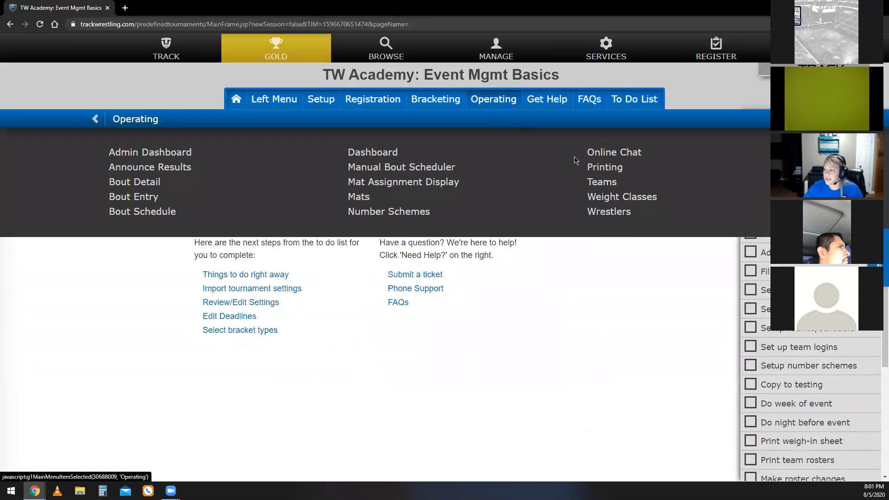
click(363, 198)
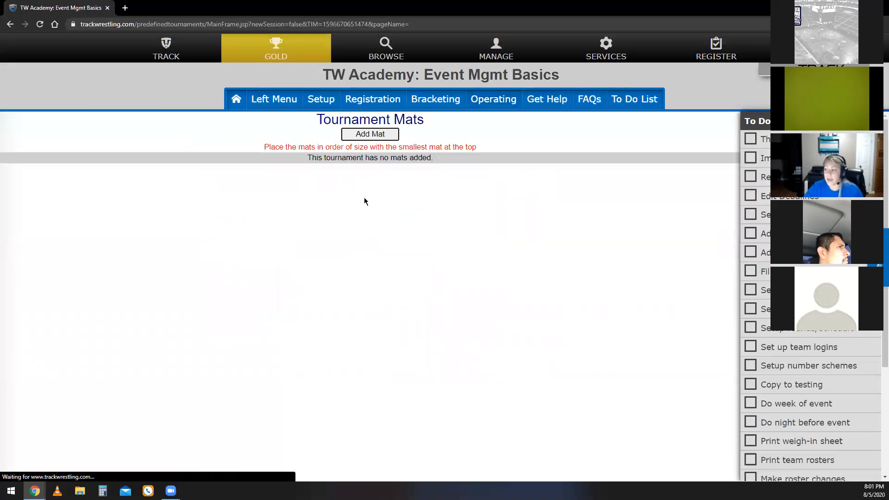
click(392, 135)
text(Mat 1)
key(Return)
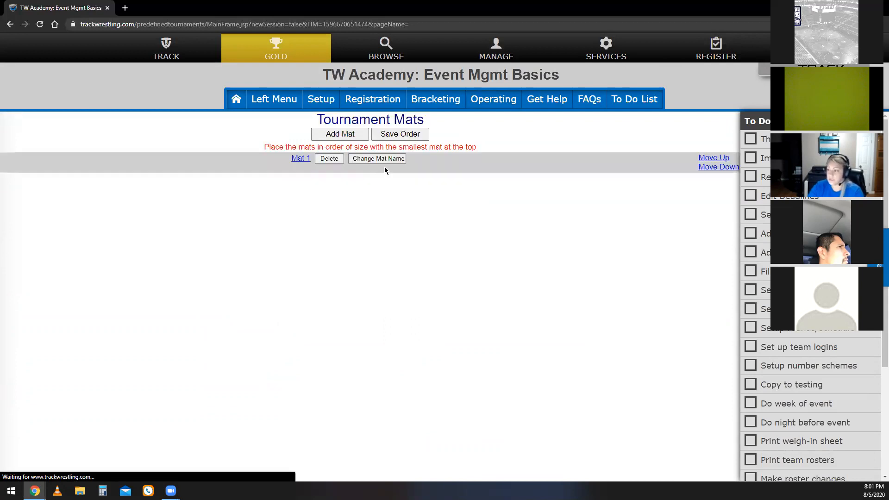
Open Bout Detail and check the available mat choices for bout 2 in the 106 weight class.
click(486, 99)
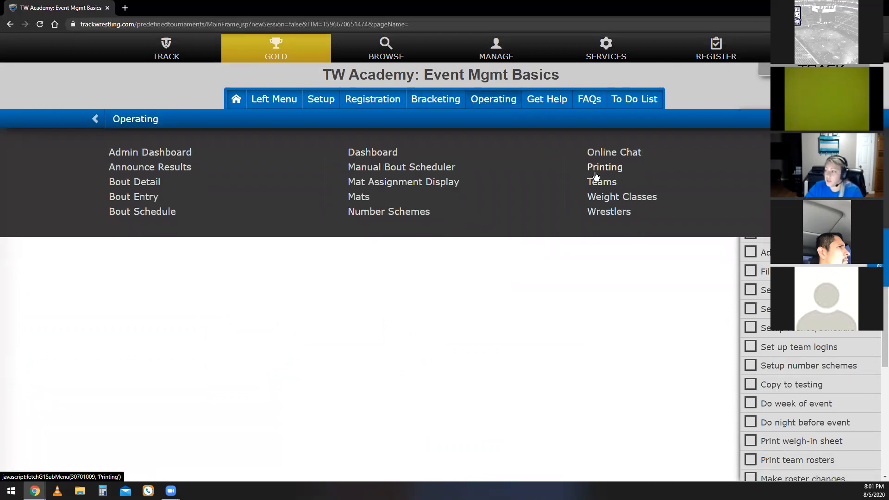
click(155, 185)
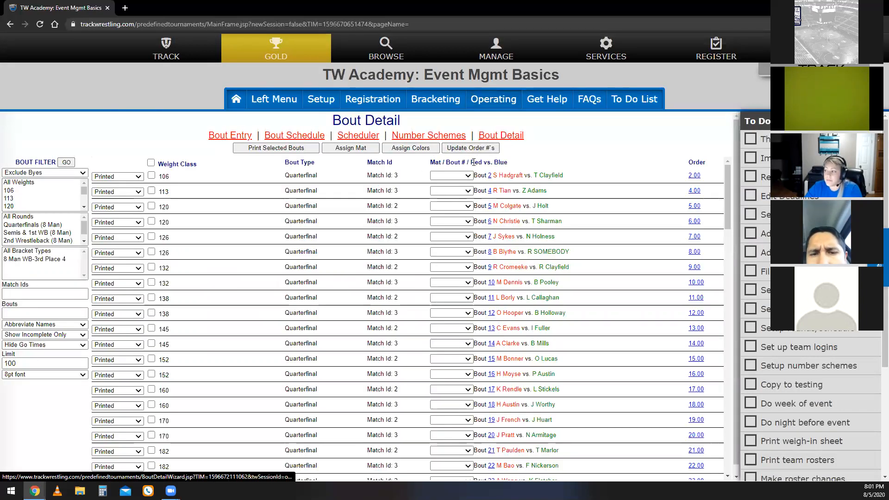
click(467, 175)
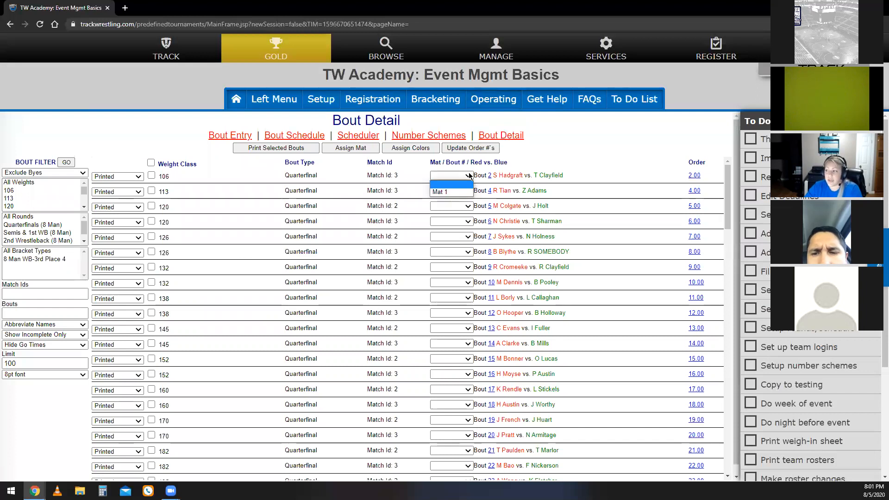
click(493, 99)
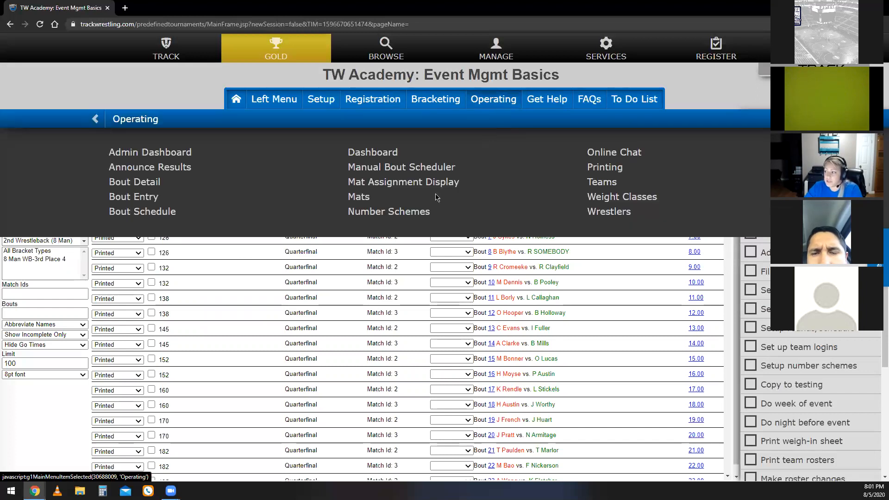
click(133, 186)
Assign bout 2 in the 106 weight class to Mat 1, and clear that assignment by confirming with "change".
click(467, 176)
click(462, 192)
click(466, 176)
click(462, 184)
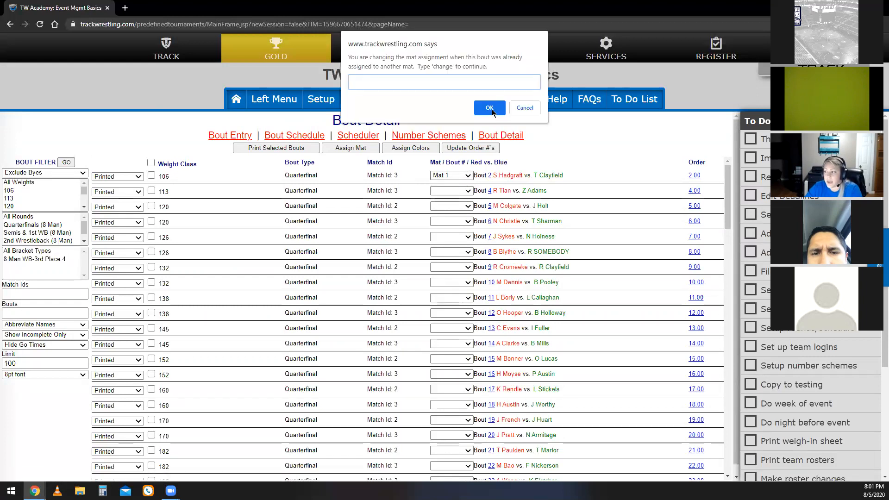
text(change)
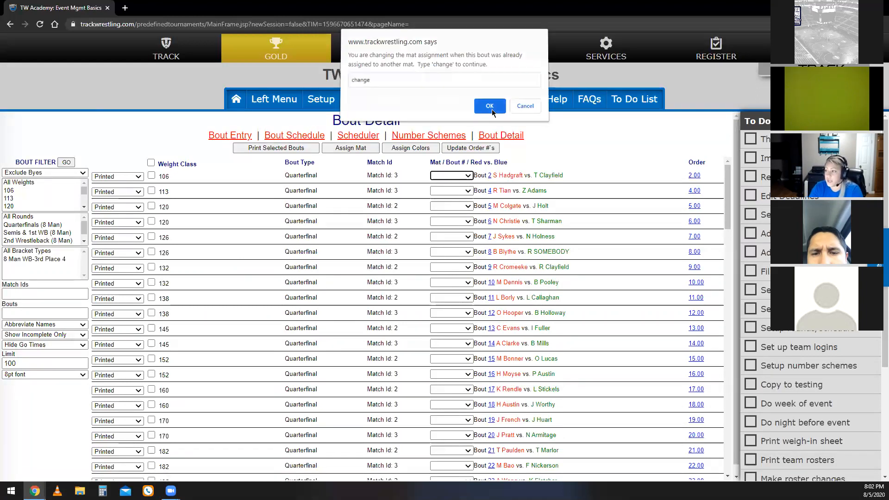
click(490, 106)
click(468, 176)
click(469, 177)
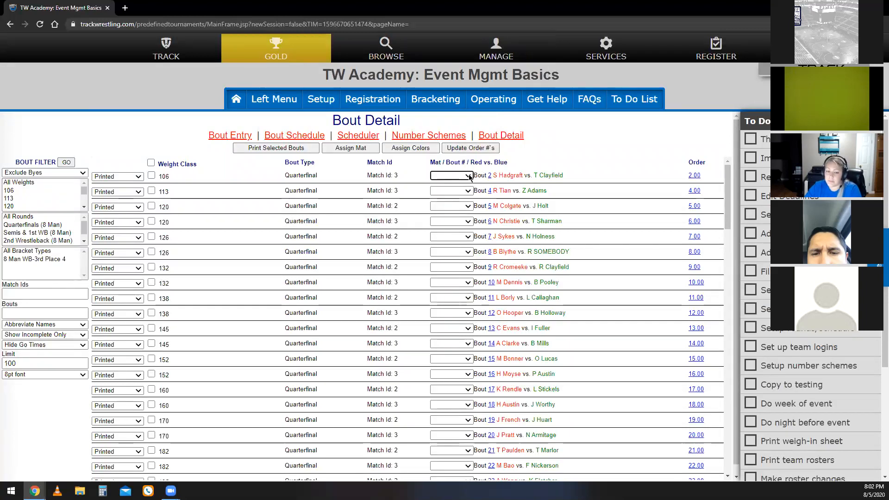